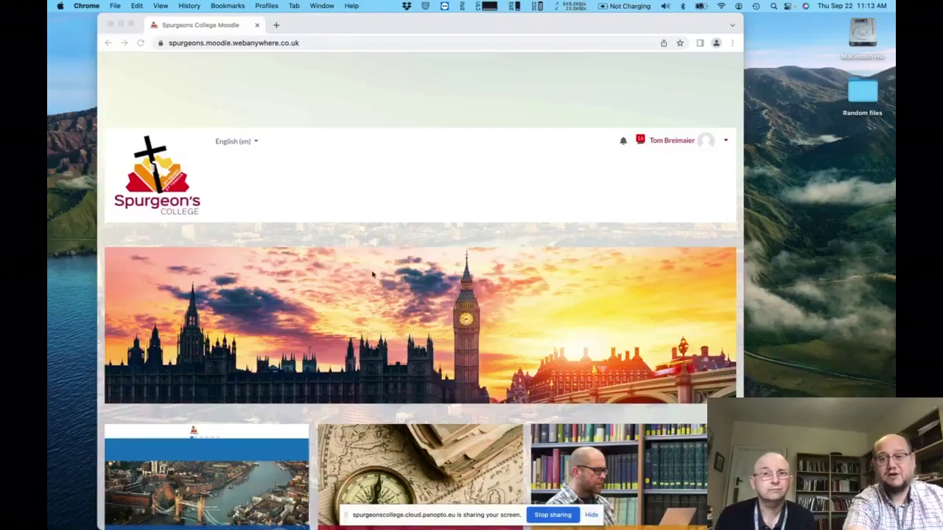
Hide the screen-sharing notice and view the resource tiles on the Spurgeon's College Moodle home page
{"action": "left_click", "coordinate": [591, 515]}
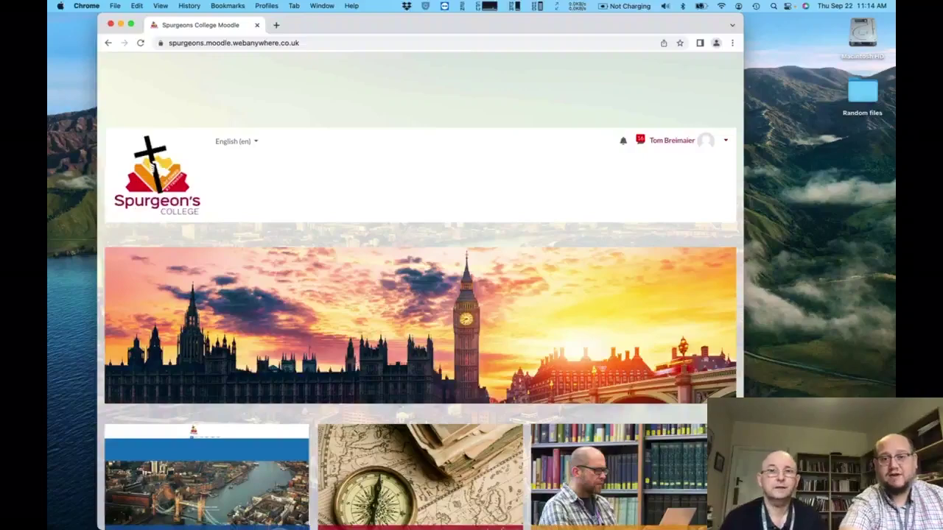
{"action": "scroll", "coordinate": [287, 396], "scroll_direction": "down", "scroll_amount": 2}
{"action": "scroll", "coordinate": [287, 396], "scroll_direction": "down", "scroll_amount": 8}
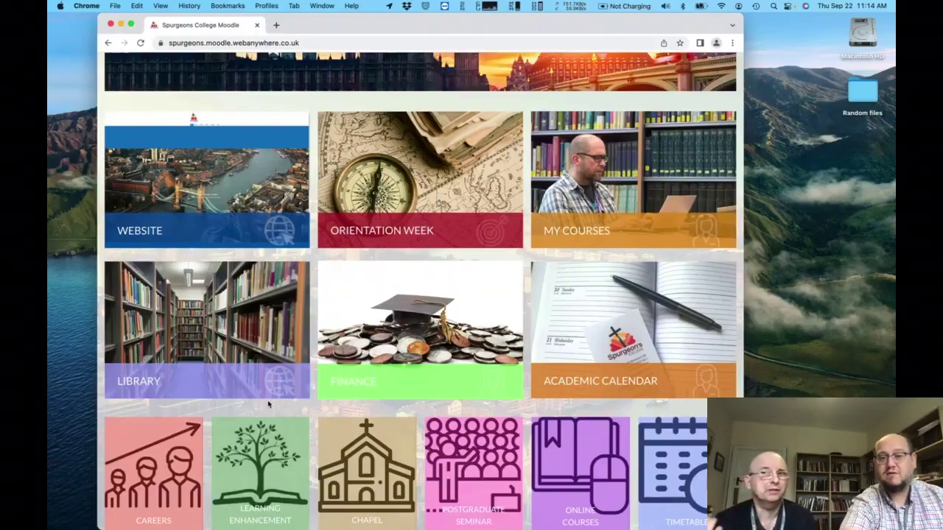
Open the Perlego home page at perlego.com/home in a new browser tab
{"action": "key", "text": "super+t"}
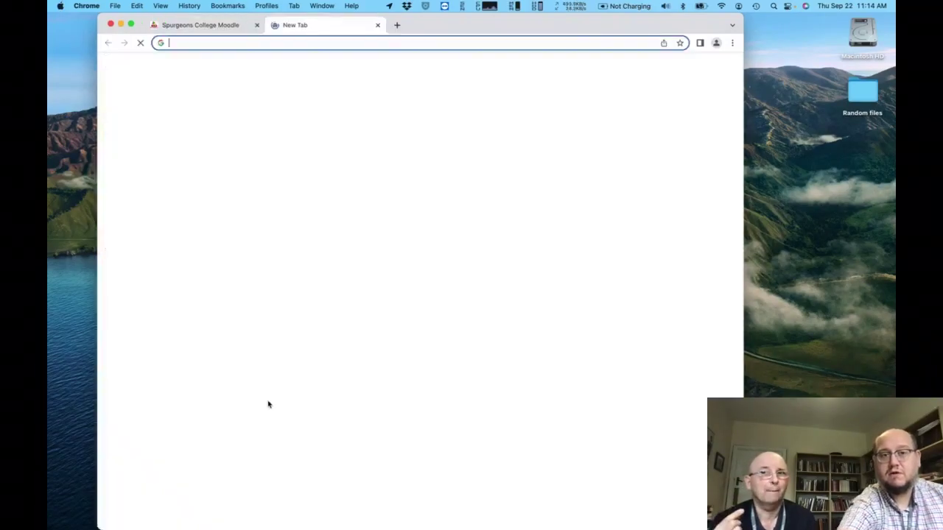
{"action": "type", "text": "per"}
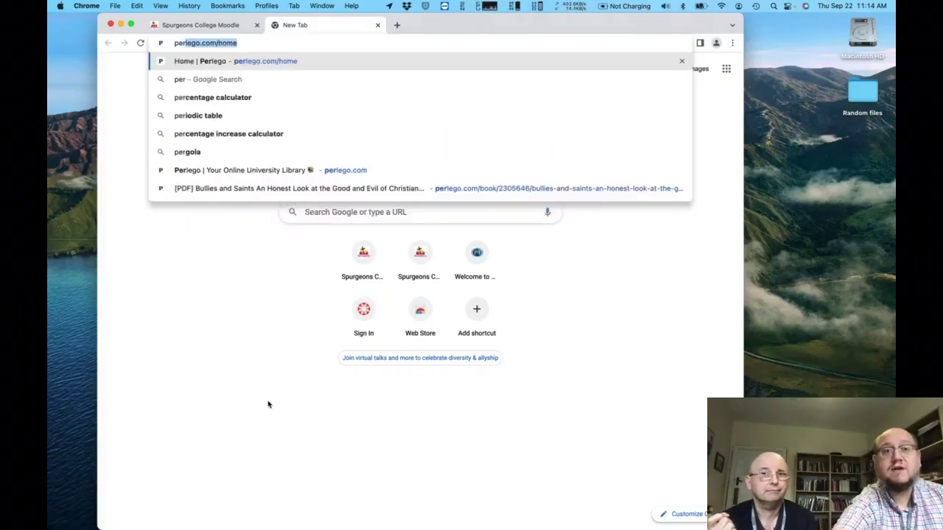
{"action": "key", "text": "Return"}
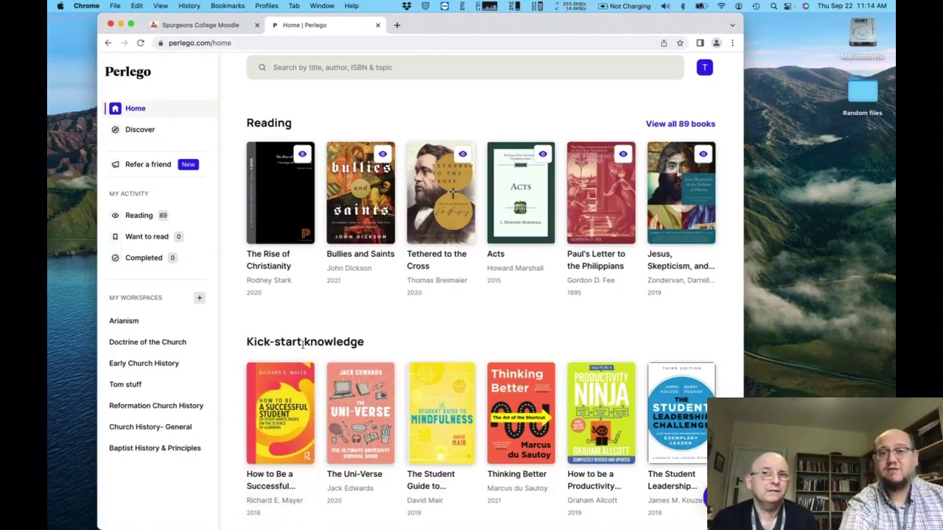
Search the Perlego library for "commentary romans"
{"action": "left_click", "coordinate": [320, 68]}
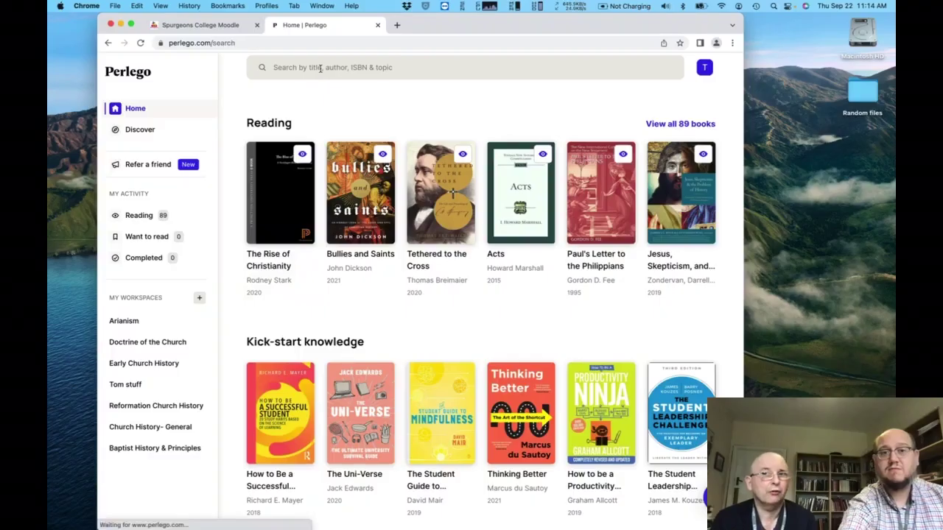
{"action": "type", "text": "comm"}
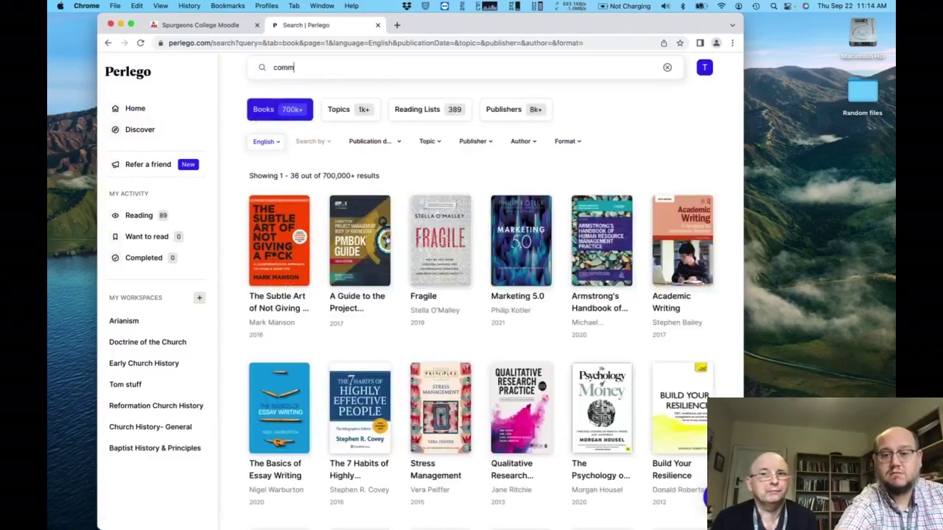
{"action": "type", "text": "entar"}
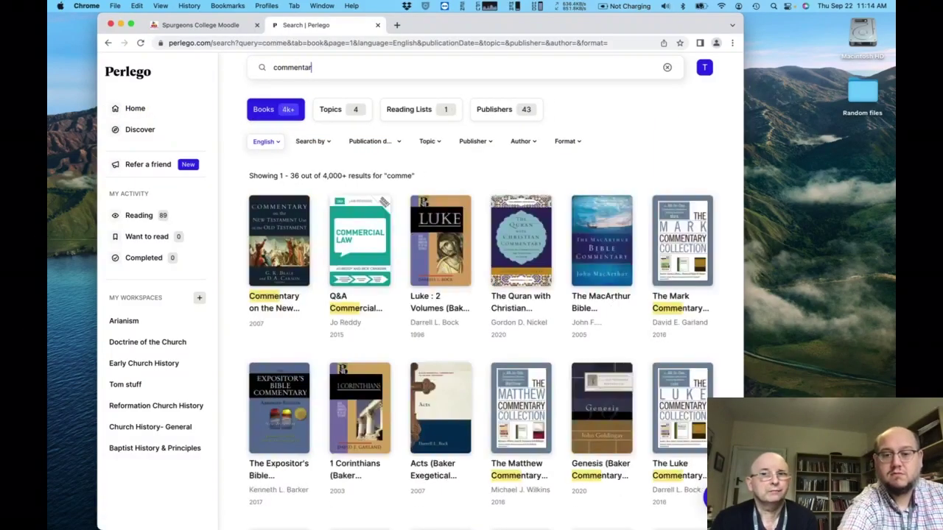
{"action": "type", "text": "y r"}
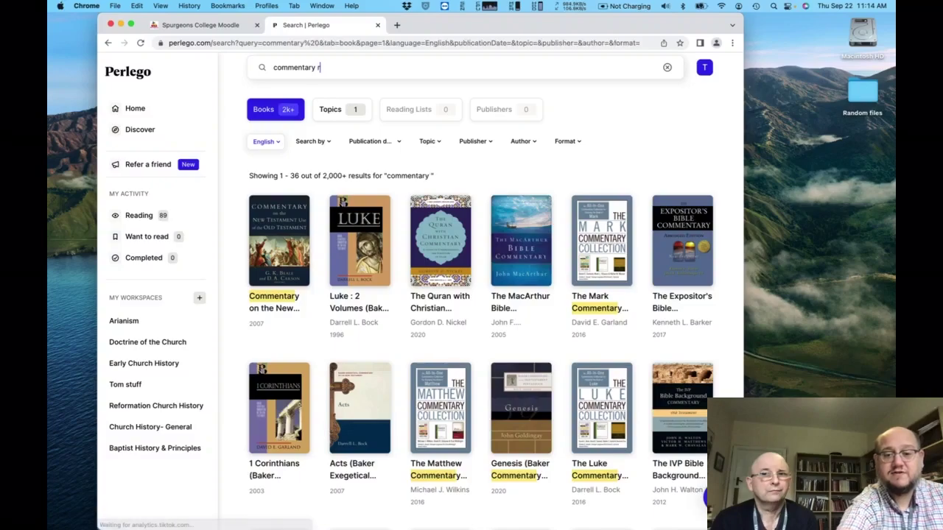
{"action": "type", "text": "oma"}
{"action": "type", "text": "ns"}
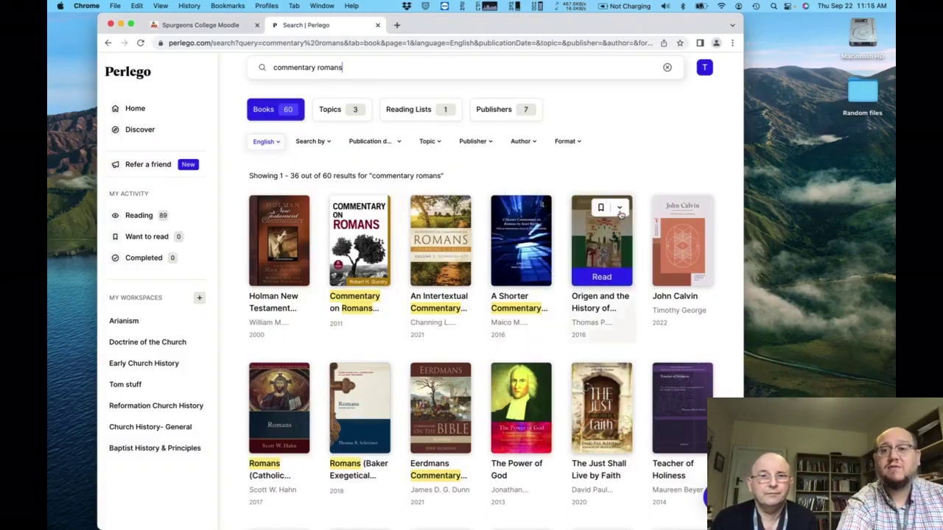
Open the details page of The Letter to the Romans from the results and highlight its "ePUB (mobile friendly)" format
{"action": "scroll", "coordinate": [713, 179], "scroll_direction": "down", "scroll_amount": 2}
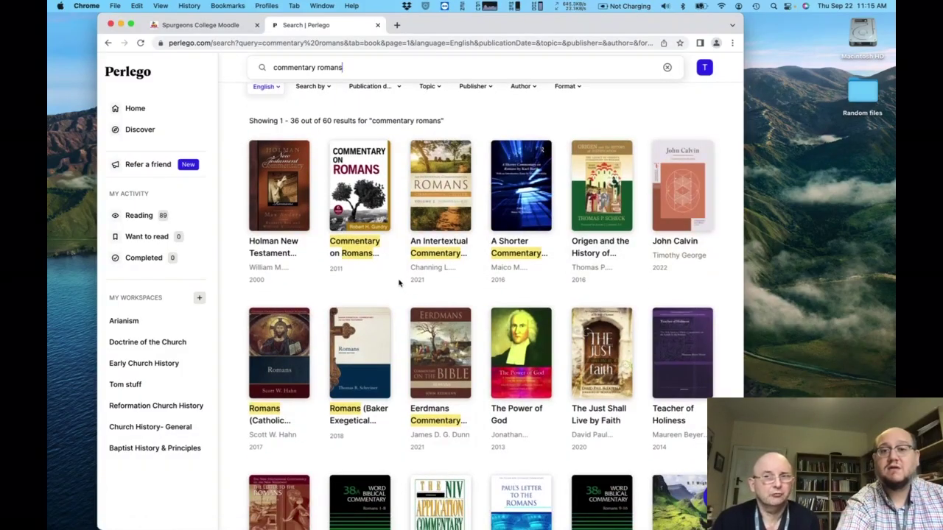
{"action": "scroll", "coordinate": [399, 283], "scroll_direction": "down", "scroll_amount": 3}
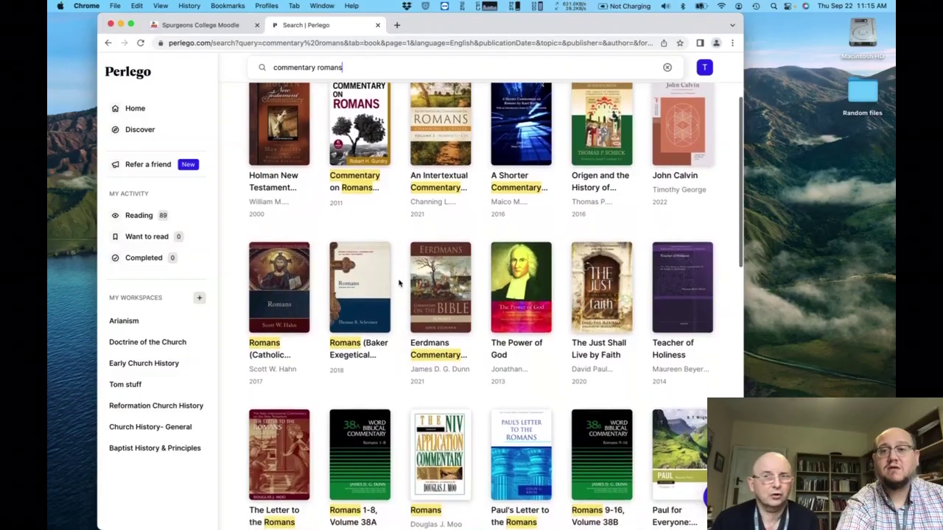
{"action": "scroll", "coordinate": [399, 283], "scroll_direction": "down", "scroll_amount": 2}
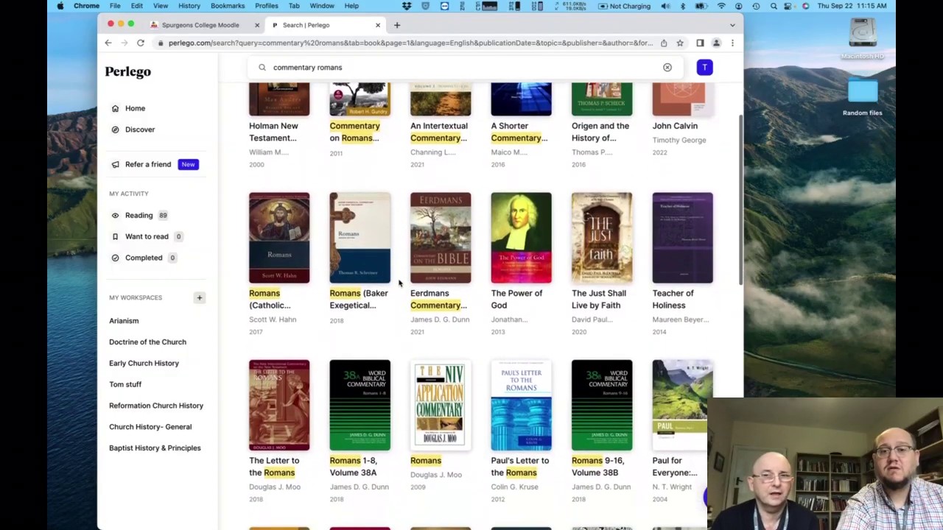
{"action": "scroll", "coordinate": [398, 283], "scroll_direction": "down", "scroll_amount": 1}
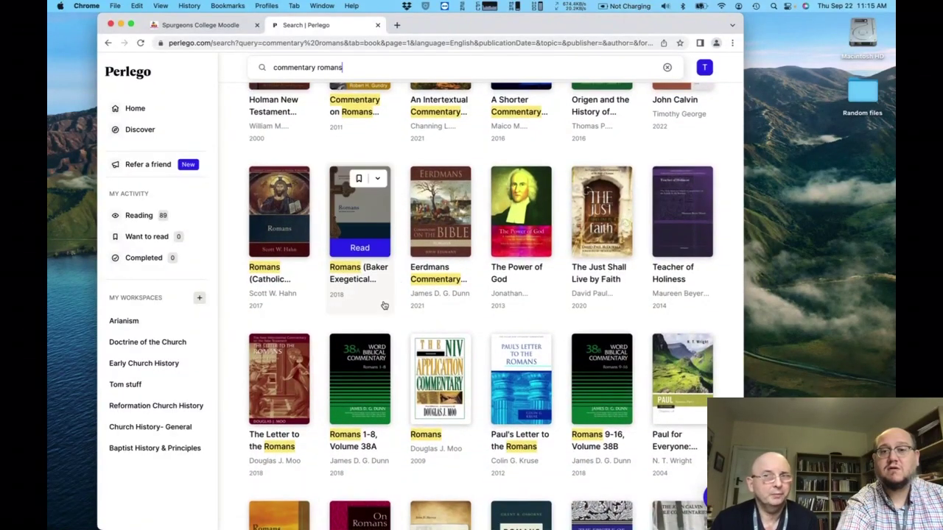
{"action": "scroll", "coordinate": [384, 305], "scroll_direction": "down", "scroll_amount": 1}
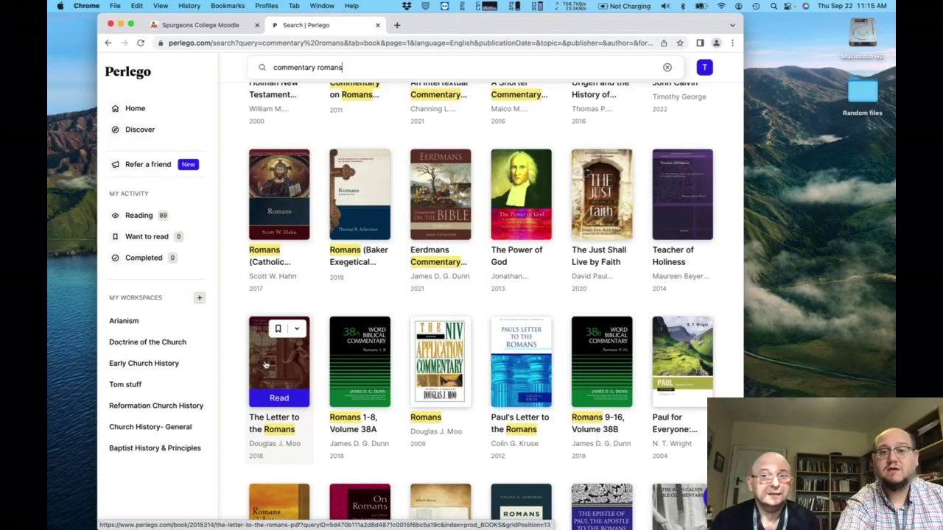
{"action": "left_click", "coordinate": [266, 364]}
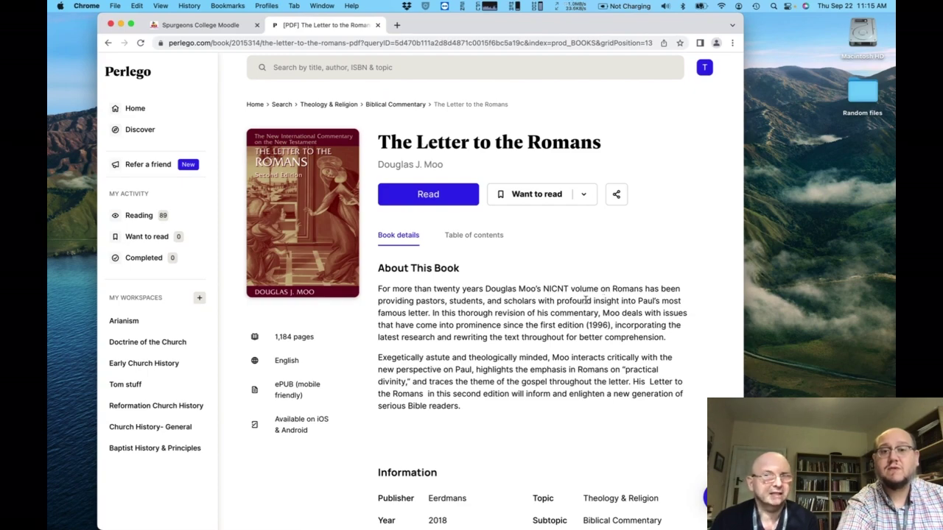
{"action": "triple_click", "coordinate": [308, 398]}
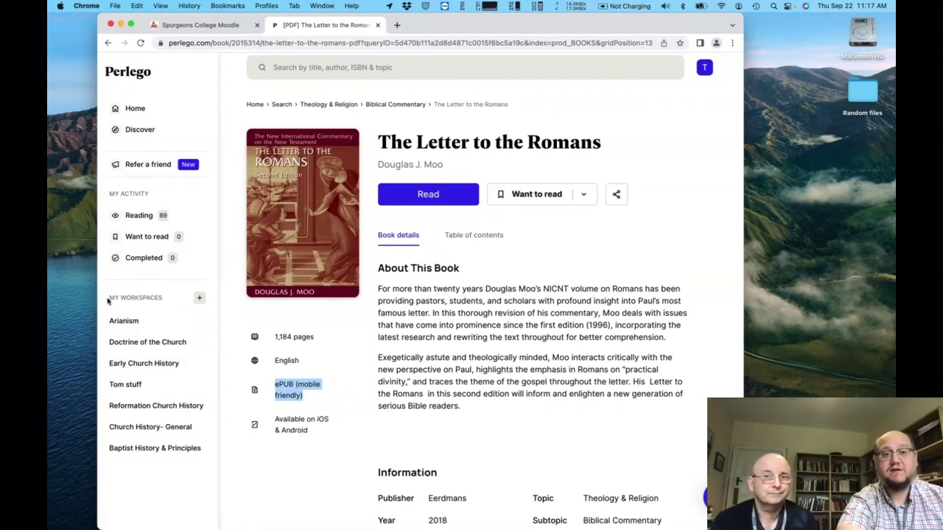
Highlight the My Workspaces heading, open the Reformation Church History workspace and look through its list of books
{"action": "left_click_drag", "start_coordinate": [109, 298], "coordinate": [163, 298]}
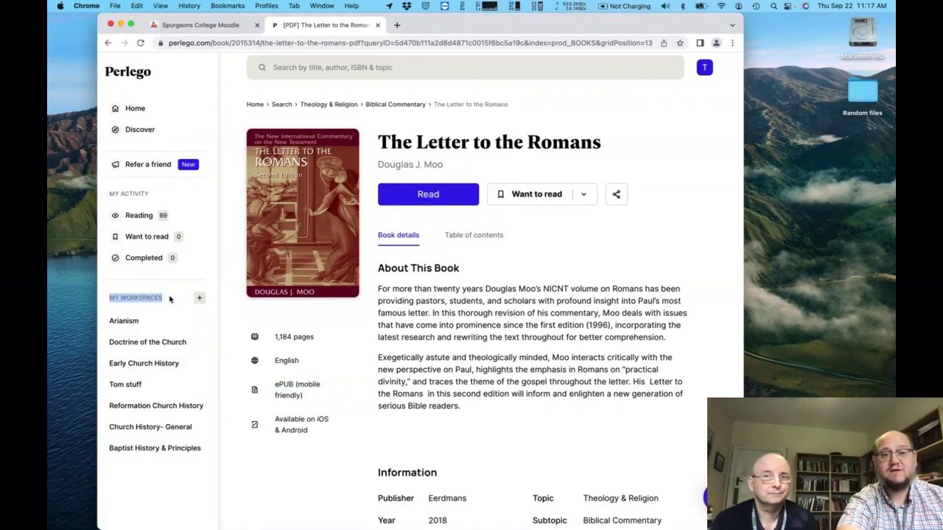
{"action": "left_click", "coordinate": [174, 411]}
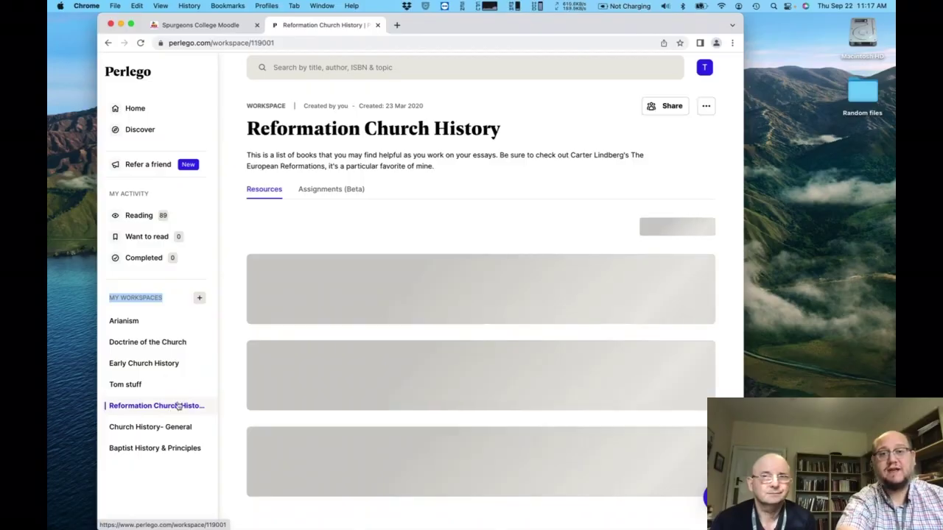
{"action": "scroll", "coordinate": [515, 190], "scroll_direction": "down", "scroll_amount": 5}
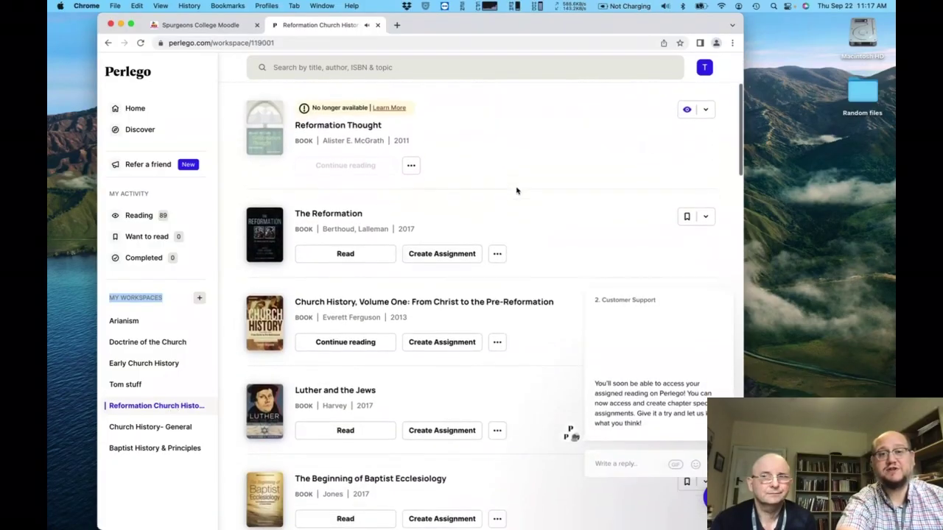
{"action": "scroll", "coordinate": [564, 193], "scroll_direction": "down", "scroll_amount": 3}
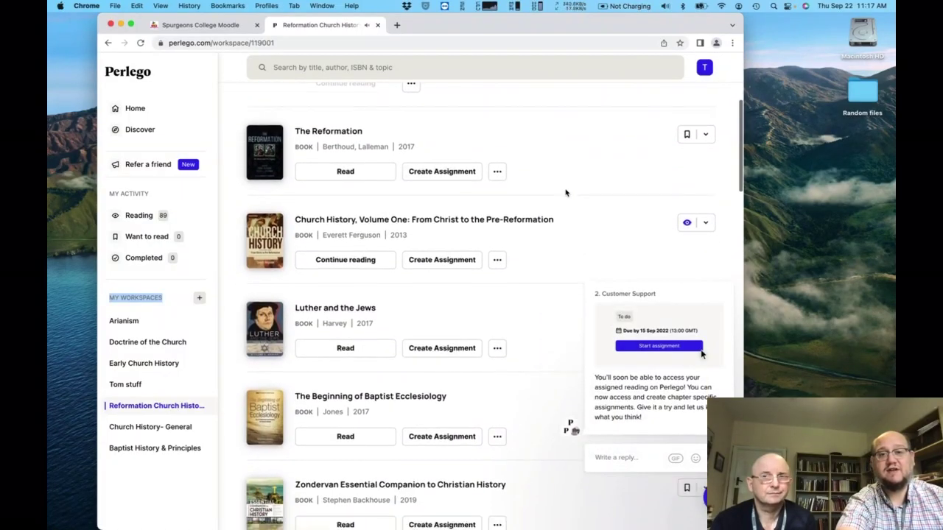
{"action": "scroll", "coordinate": [566, 193], "scroll_direction": "down", "scroll_amount": 7}
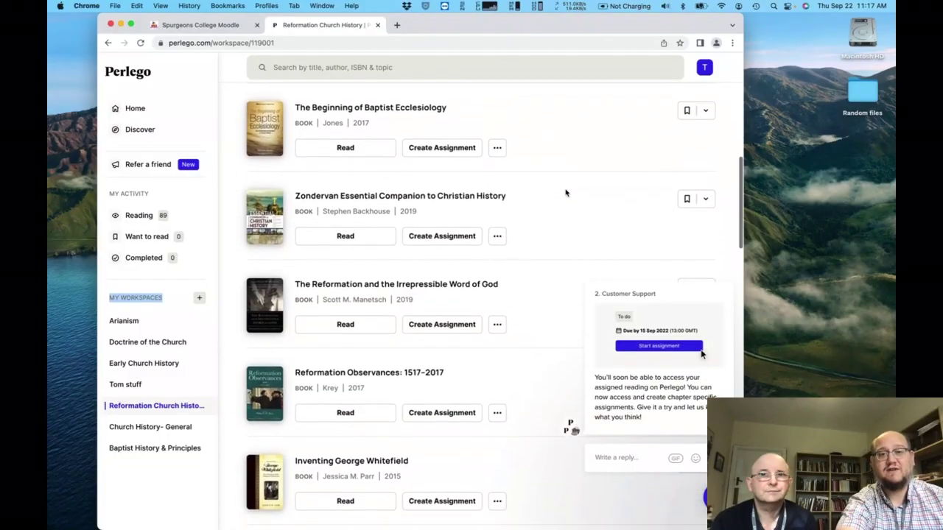
{"action": "scroll", "coordinate": [566, 193], "scroll_direction": "down", "scroll_amount": 2}
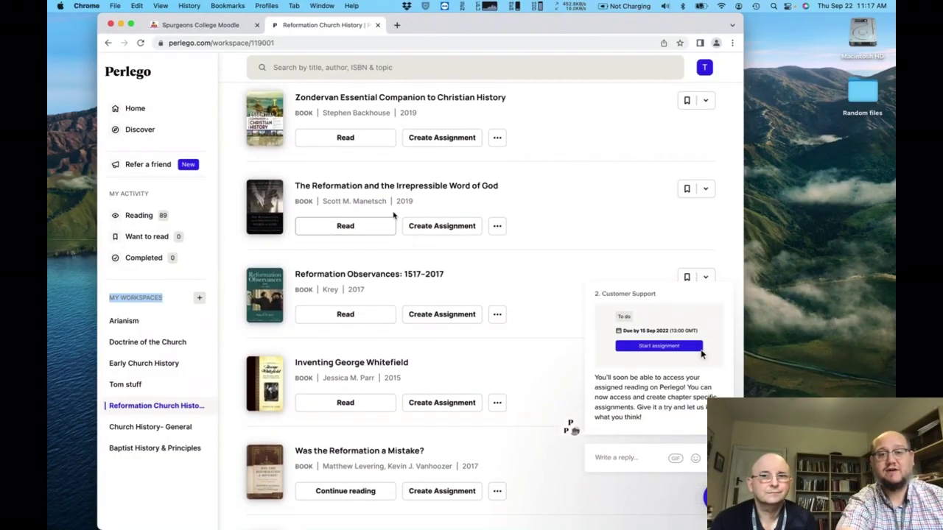
{"action": "scroll", "coordinate": [539, 238], "scroll_direction": "down", "scroll_amount": 5}
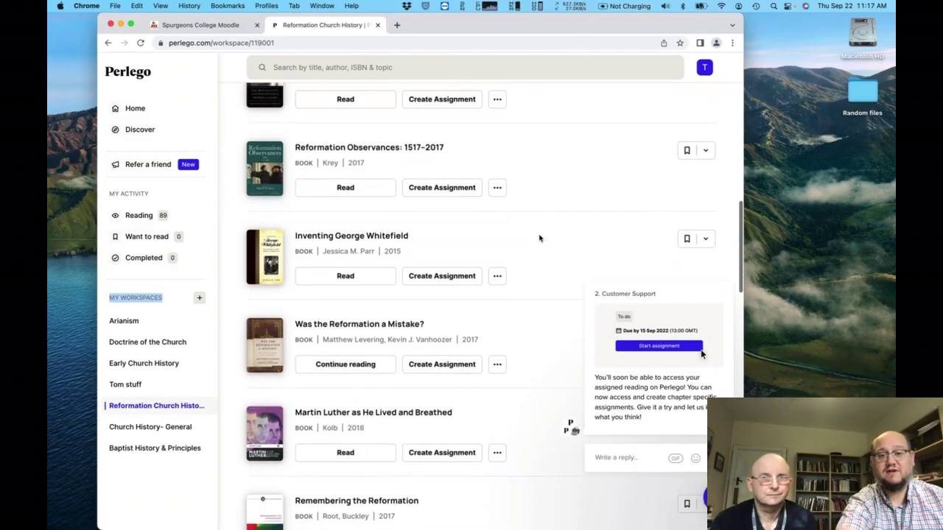
{"action": "scroll", "coordinate": [538, 238], "scroll_direction": "down", "scroll_amount": 3}
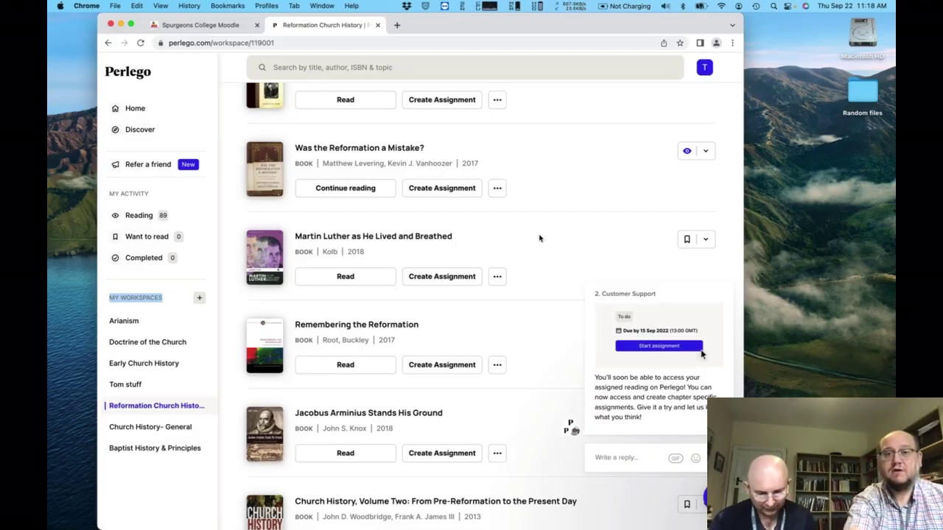
Close the Perlego tab and open the Library page from the Moodle home page
{"action": "left_click", "coordinate": [377, 25]}
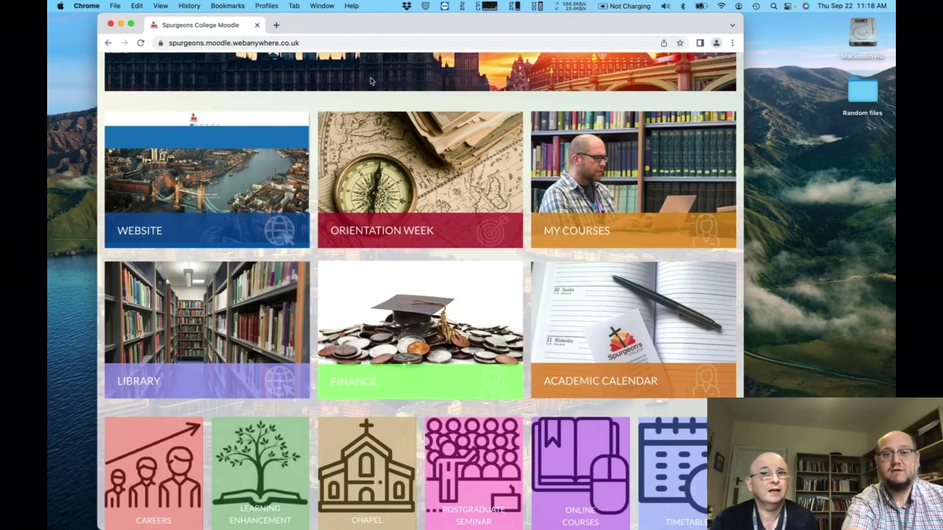
{"action": "scroll", "coordinate": [345, 102], "scroll_direction": "up", "scroll_amount": 5}
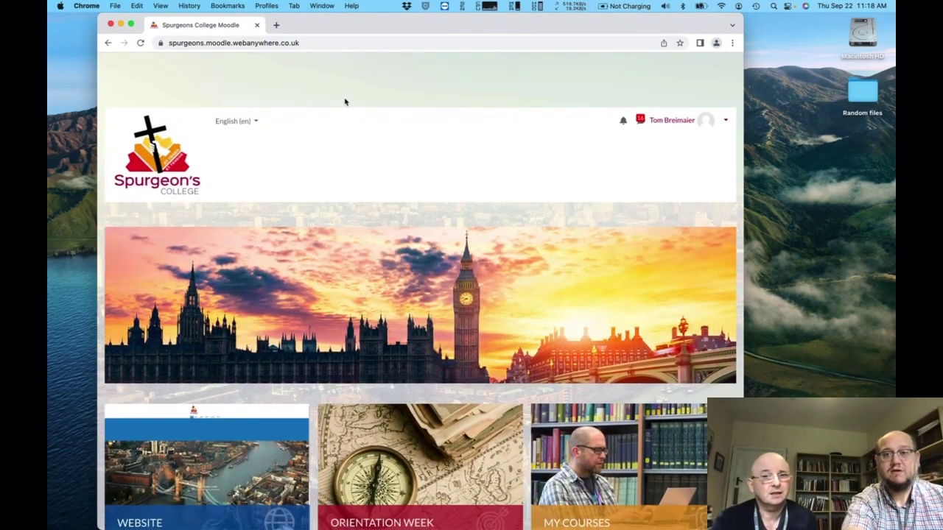
{"action": "scroll", "coordinate": [345, 101], "scroll_direction": "down", "scroll_amount": 5}
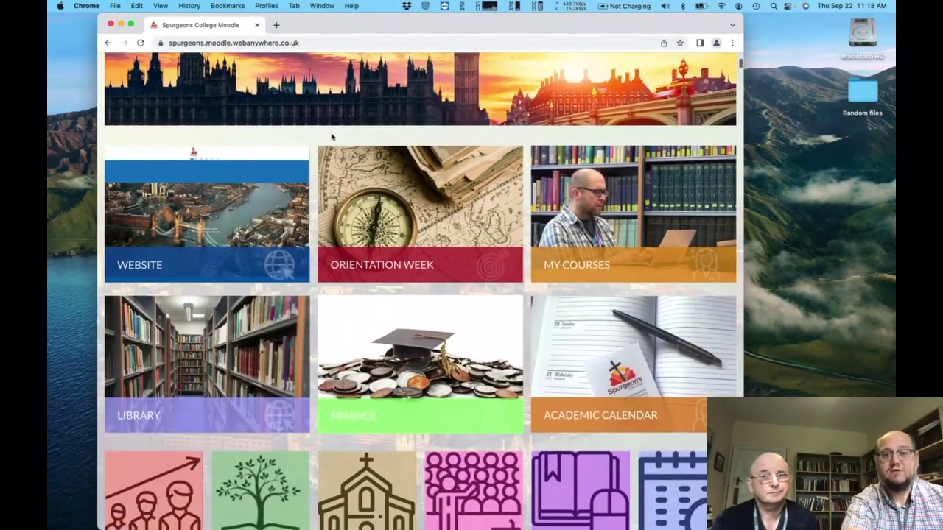
{"action": "left_click", "coordinate": [232, 340]}
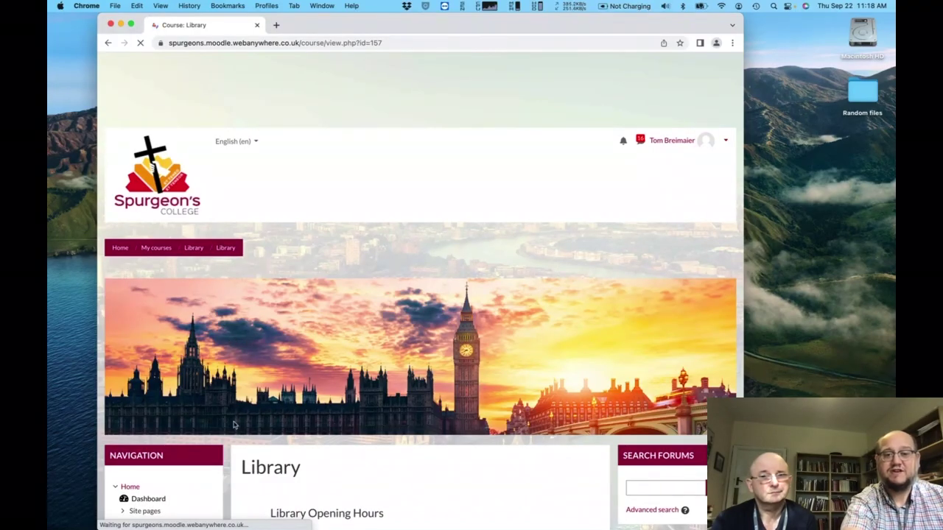
Collapse all the topic sections on the Library page, below the Announcements link
{"action": "scroll", "coordinate": [234, 425], "scroll_direction": "down", "scroll_amount": 5}
{"action": "scroll", "coordinate": [234, 426], "scroll_direction": "down", "scroll_amount": 10}
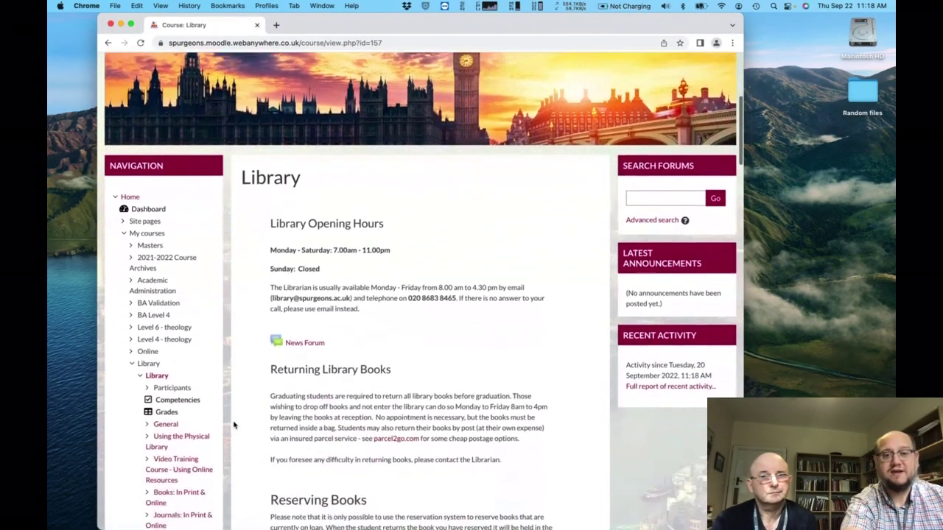
{"action": "scroll", "coordinate": [234, 425], "scroll_direction": "down", "scroll_amount": 9}
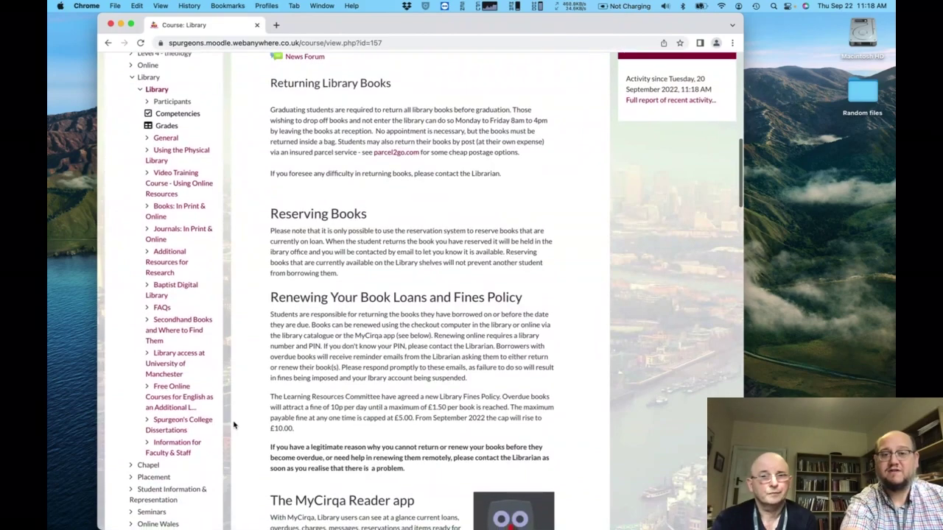
{"action": "scroll", "coordinate": [234, 425], "scroll_direction": "down", "scroll_amount": 2}
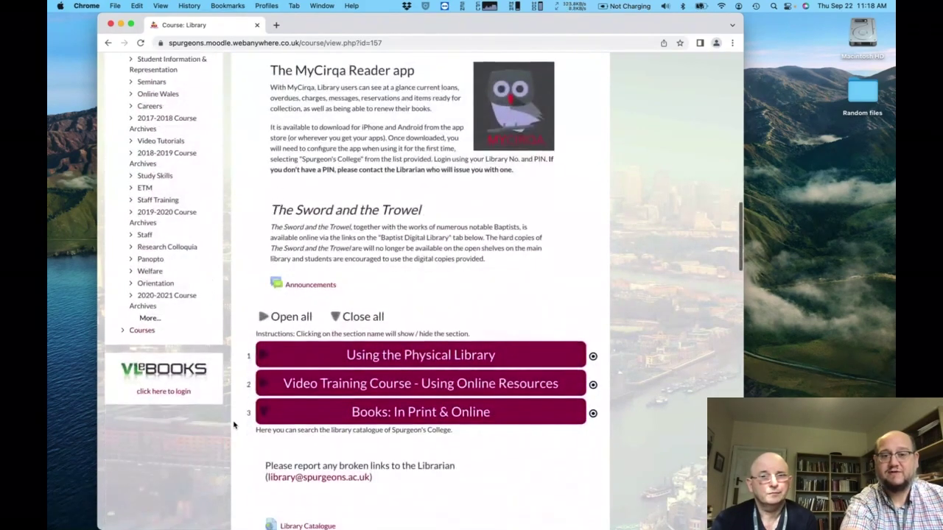
{"action": "left_click", "coordinate": [336, 316]}
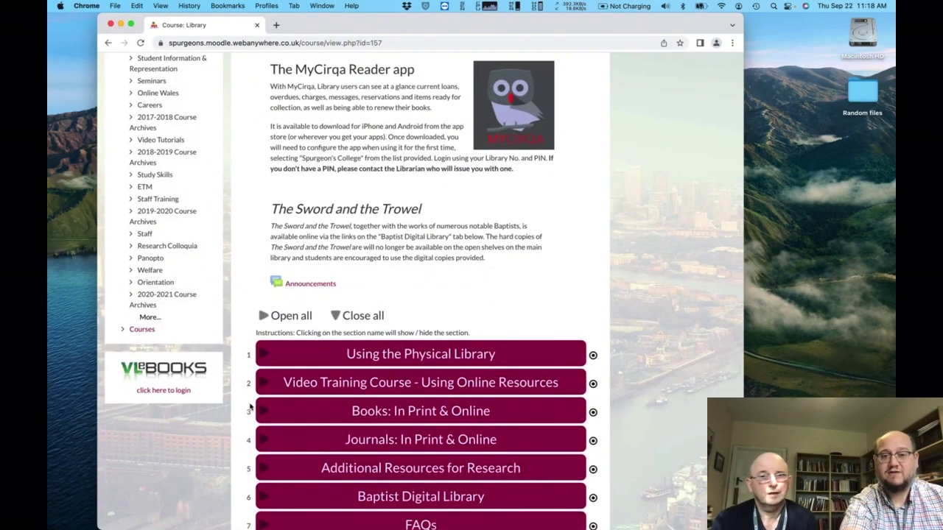
Expand the "Books: In Print & Online" section to show its library catalogue and online book resources
{"action": "scroll", "coordinate": [251, 398], "scroll_direction": "down", "scroll_amount": 5}
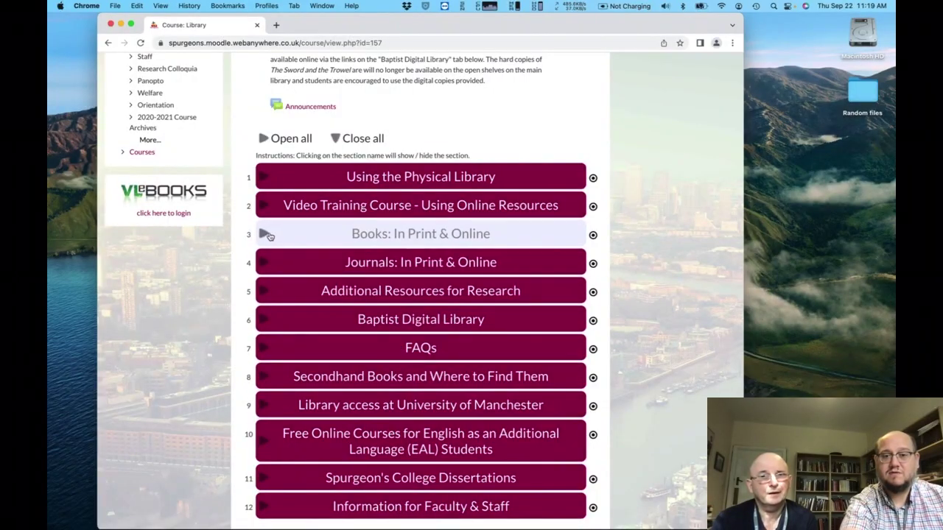
{"action": "left_click", "coordinate": [266, 235]}
{"action": "scroll", "coordinate": [223, 351], "scroll_direction": "down", "scroll_amount": 1}
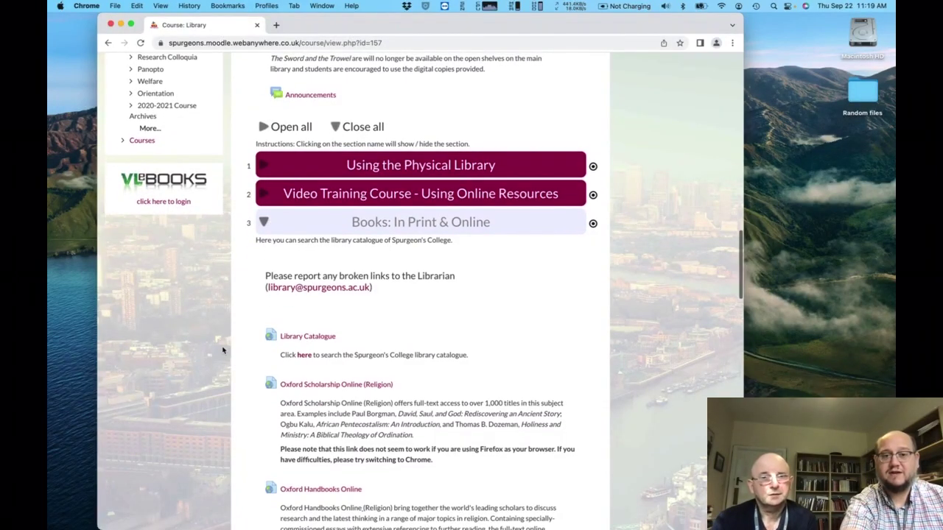
Open the Oxford Handbooks Online resource from the "Books: In Print & Online" section
{"action": "scroll", "coordinate": [224, 350], "scroll_direction": "down", "scroll_amount": 5}
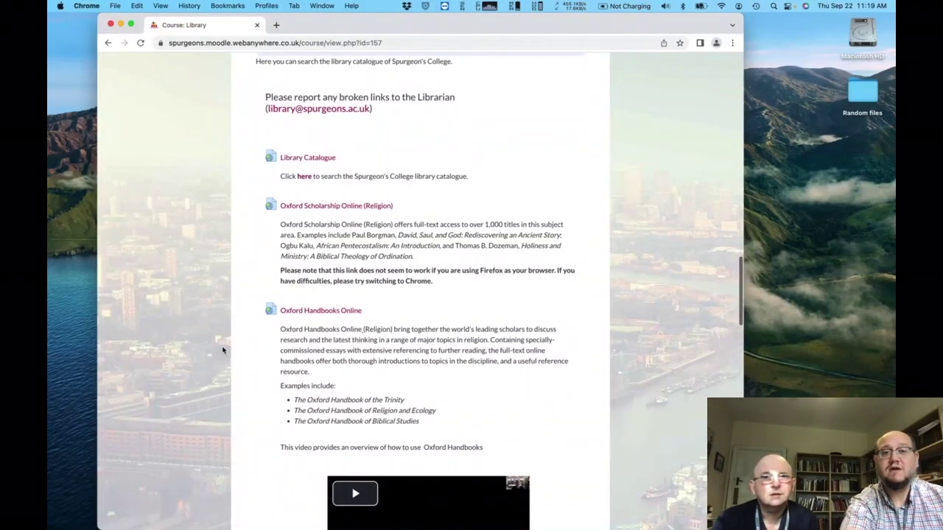
{"action": "scroll", "coordinate": [223, 351], "scroll_direction": "down", "scroll_amount": 1}
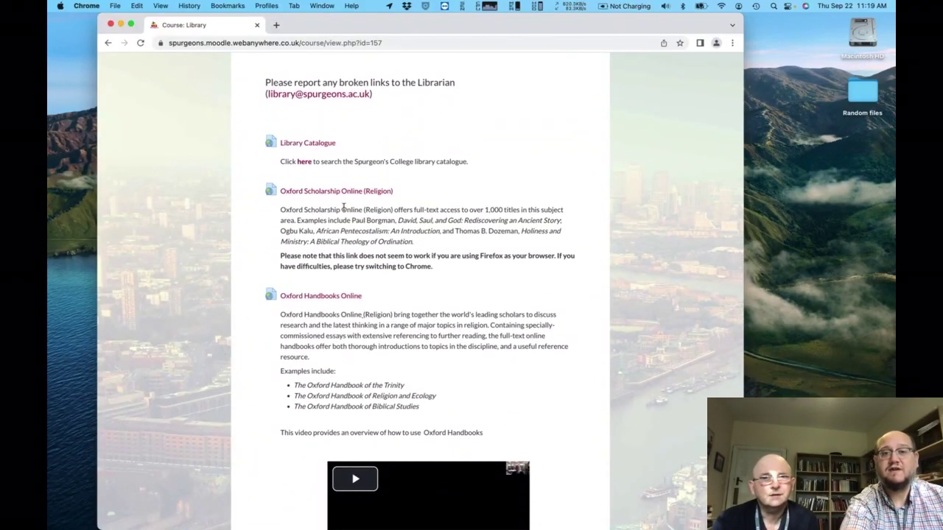
{"action": "left_click", "coordinate": [311, 296]}
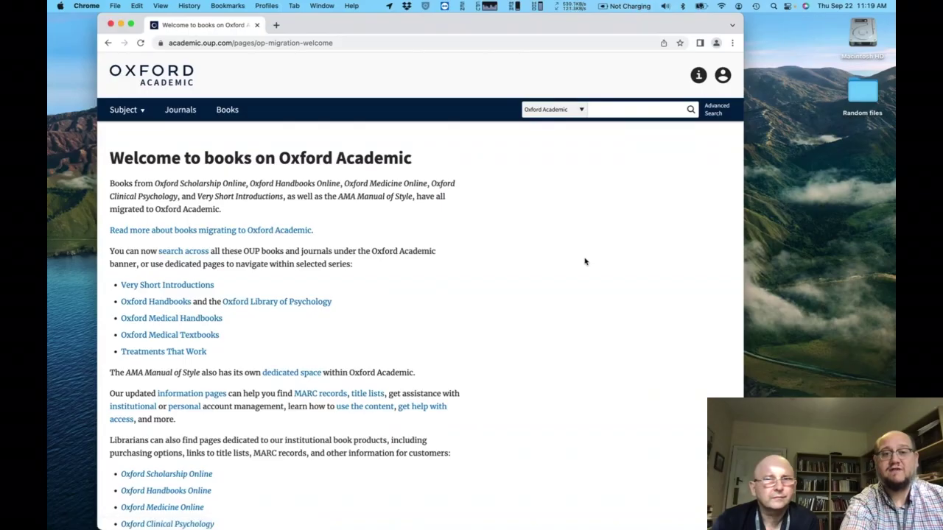
Search Oxford Academic for "evangelical" and look through the first results
{"action": "left_click", "coordinate": [650, 107]}
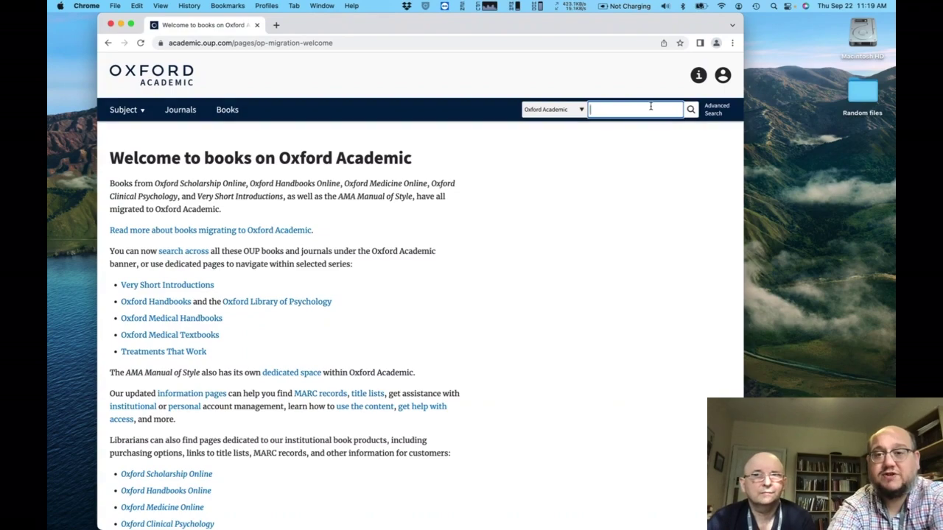
{"action": "type", "text": "evan"}
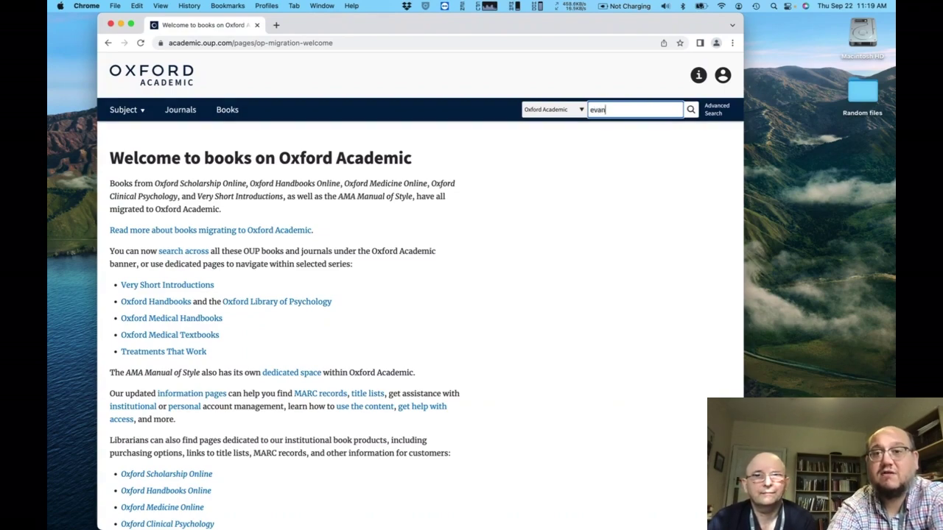
{"action": "type", "text": "gelical"}
{"action": "key", "text": "Return"}
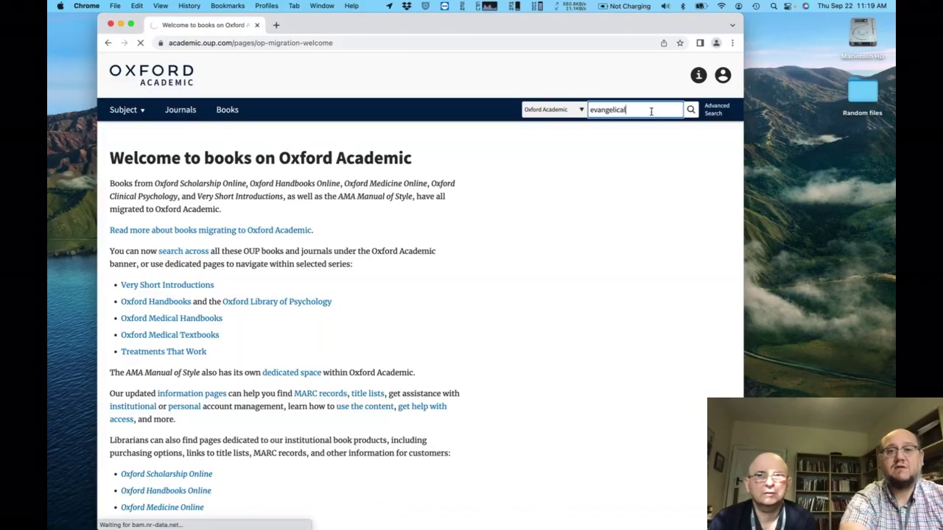
{"action": "left_click", "coordinate": [692, 109]}
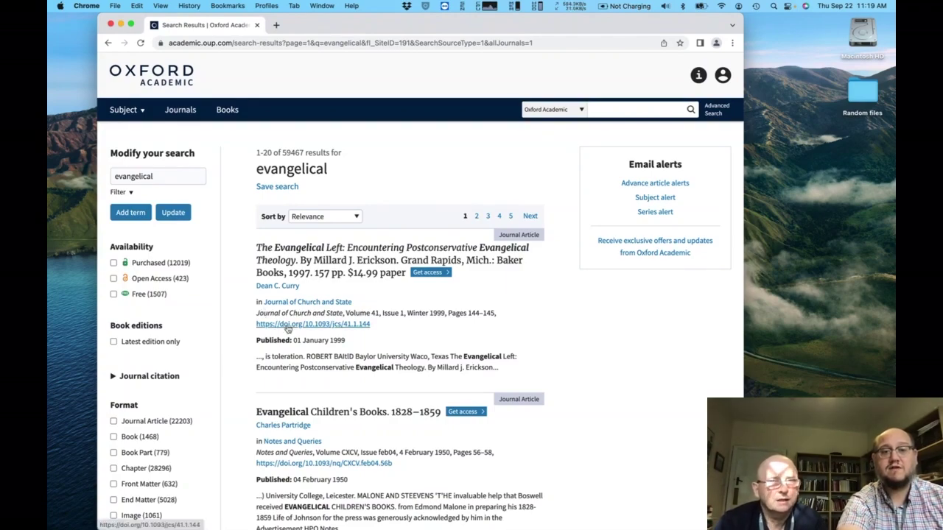
{"action": "scroll", "coordinate": [287, 328], "scroll_direction": "down", "scroll_amount": 3}
{"action": "scroll", "coordinate": [387, 364], "scroll_direction": "down", "scroll_amount": 5}
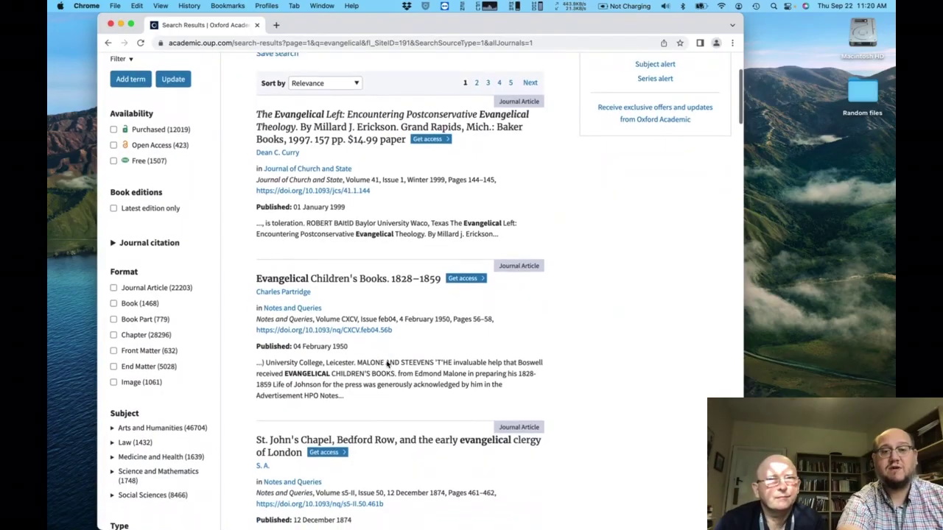
{"action": "scroll", "coordinate": [387, 364], "scroll_direction": "down", "scroll_amount": 5}
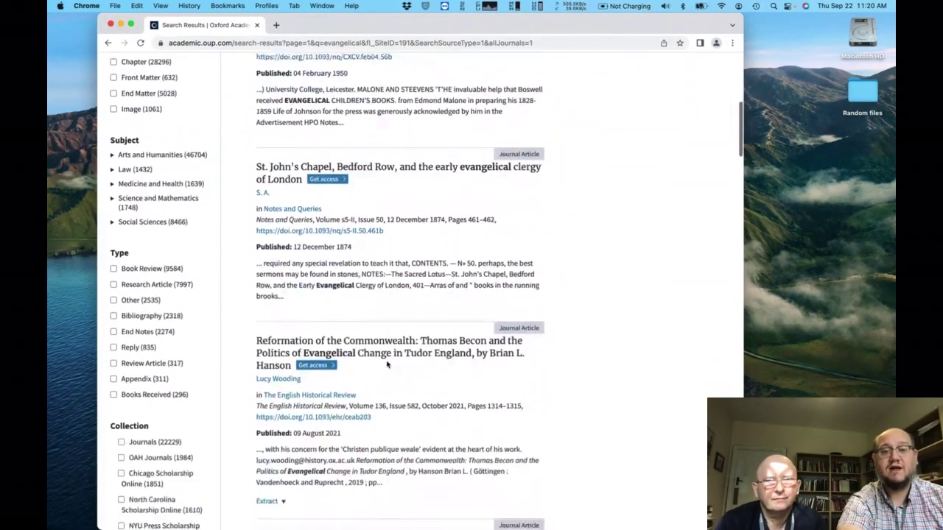
{"action": "scroll", "coordinate": [386, 364], "scroll_direction": "up", "scroll_amount": 15}
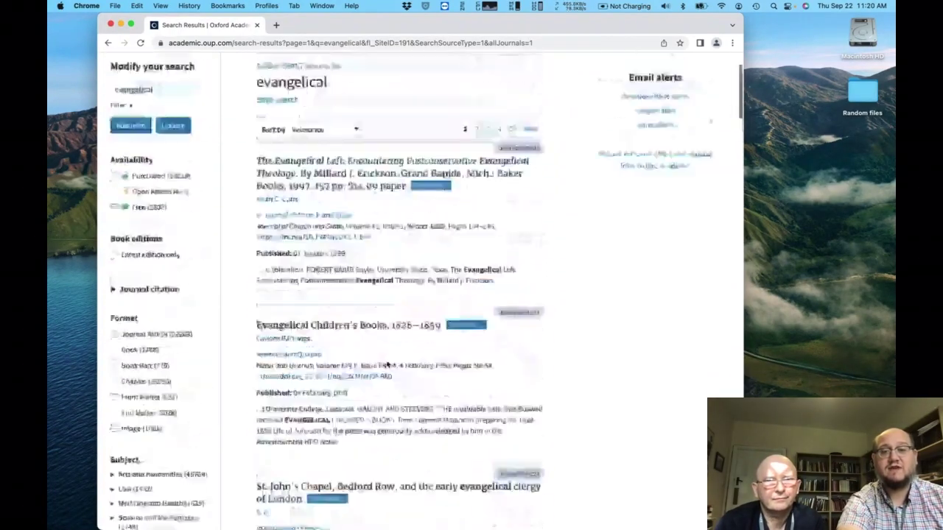
Search Oxford Academic for "handbook evangelicalism" and open The Oxford Handbook of Evangelical Theology from the results
{"action": "left_click", "coordinate": [627, 109]}
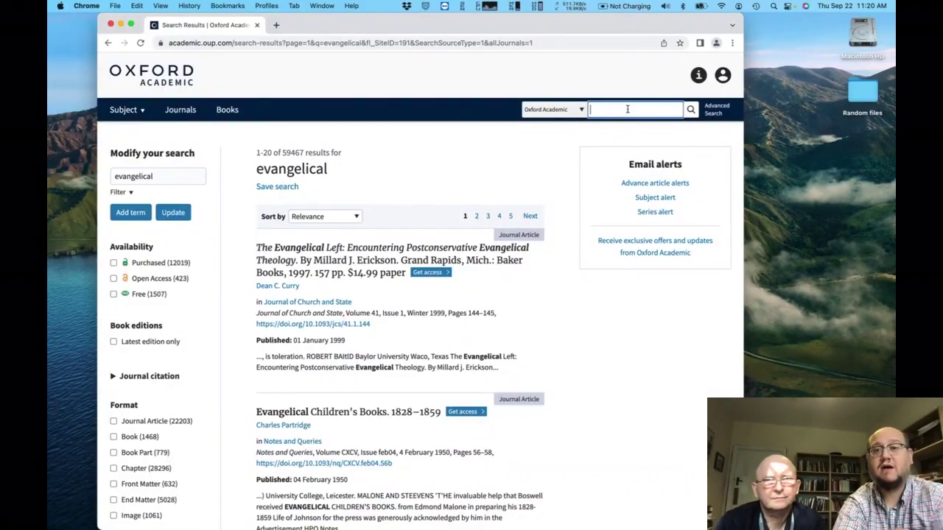
{"action": "type", "text": "handbo"}
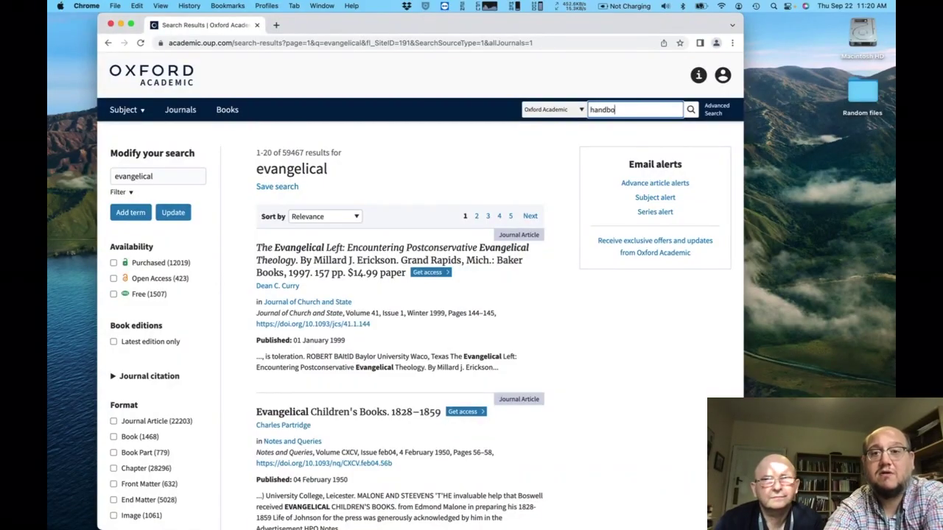
{"action": "type", "text": "ok evangelical"}
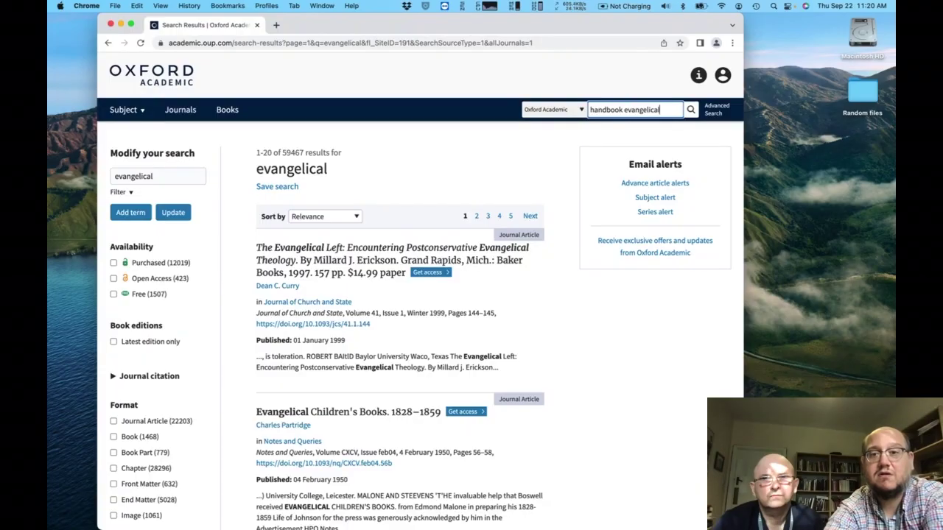
{"action": "type", "text": "ism"}
{"action": "key", "text": "Return"}
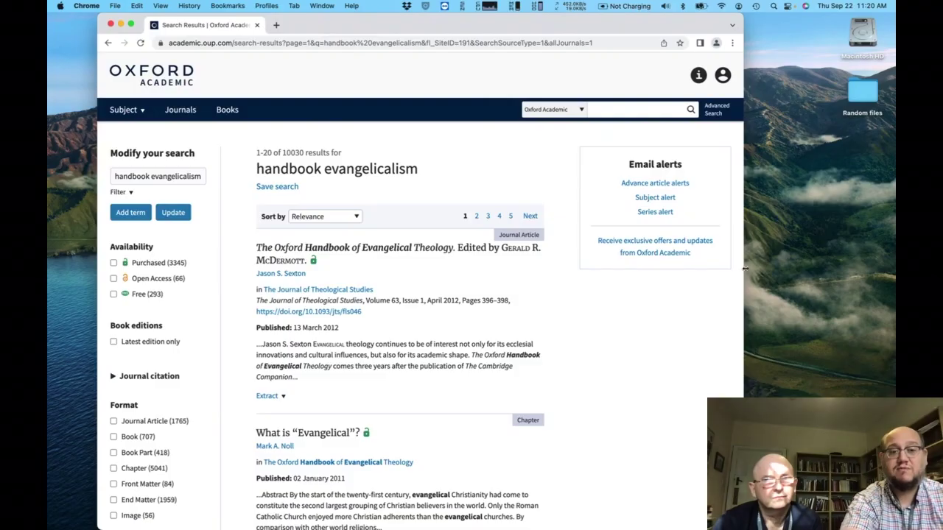
{"action": "scroll", "coordinate": [453, 394], "scroll_direction": "down", "scroll_amount": 3}
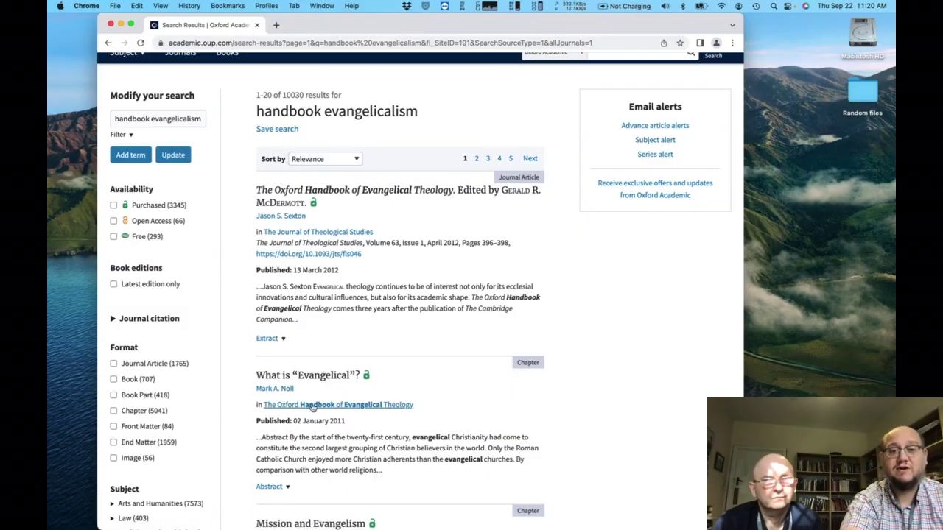
{"action": "left_click", "coordinate": [398, 409]}
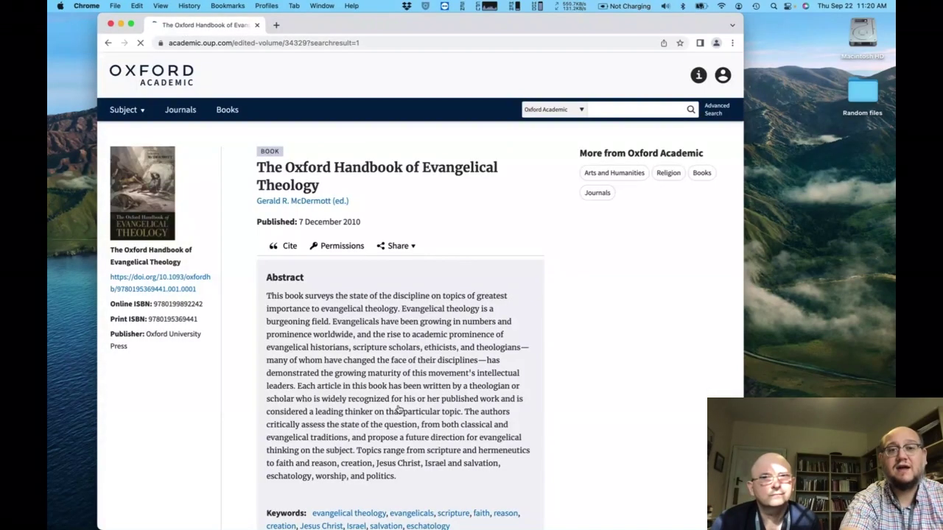
Examine the handbook's abstract and its table of contents down to the Theology of Church part
{"action": "scroll", "coordinate": [399, 410], "scroll_direction": "down", "scroll_amount": 5}
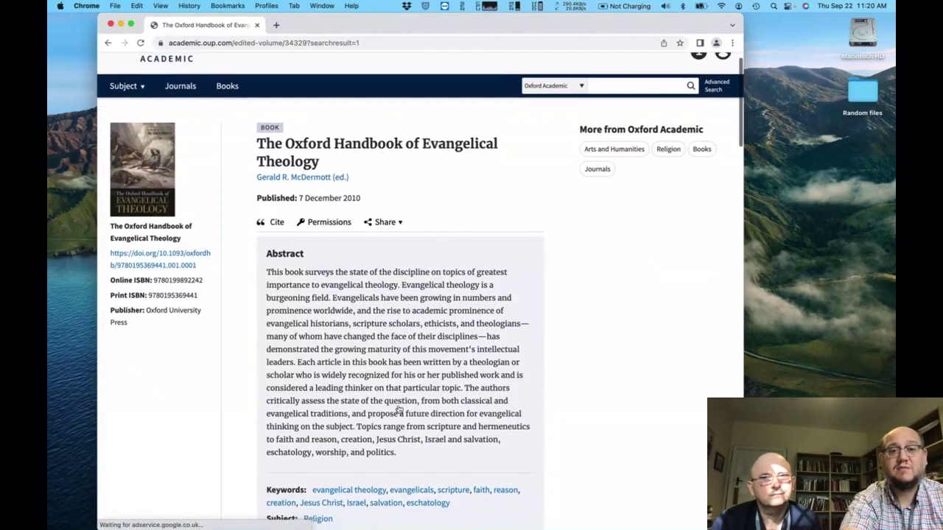
{"action": "scroll", "coordinate": [399, 409], "scroll_direction": "down", "scroll_amount": 2}
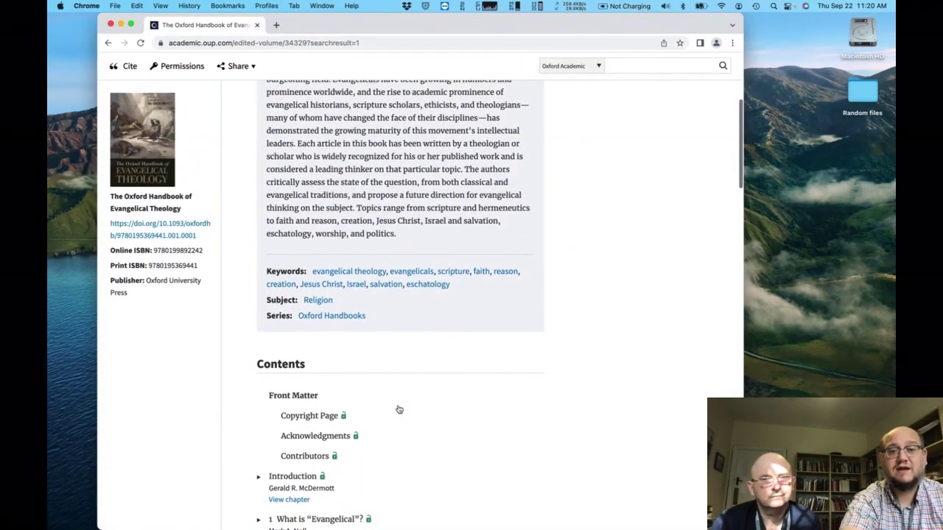
{"action": "scroll", "coordinate": [465, 395], "scroll_direction": "down", "scroll_amount": 4}
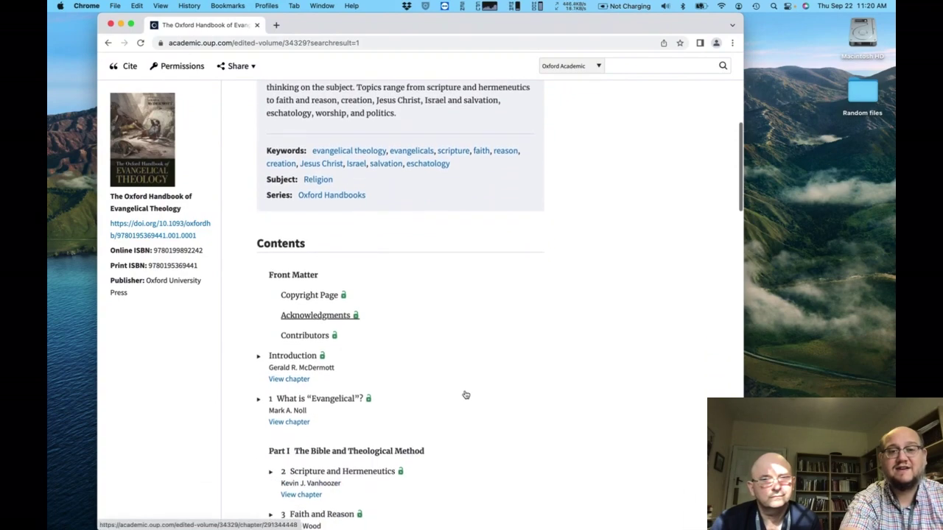
{"action": "scroll", "coordinate": [465, 395], "scroll_direction": "down", "scroll_amount": 2}
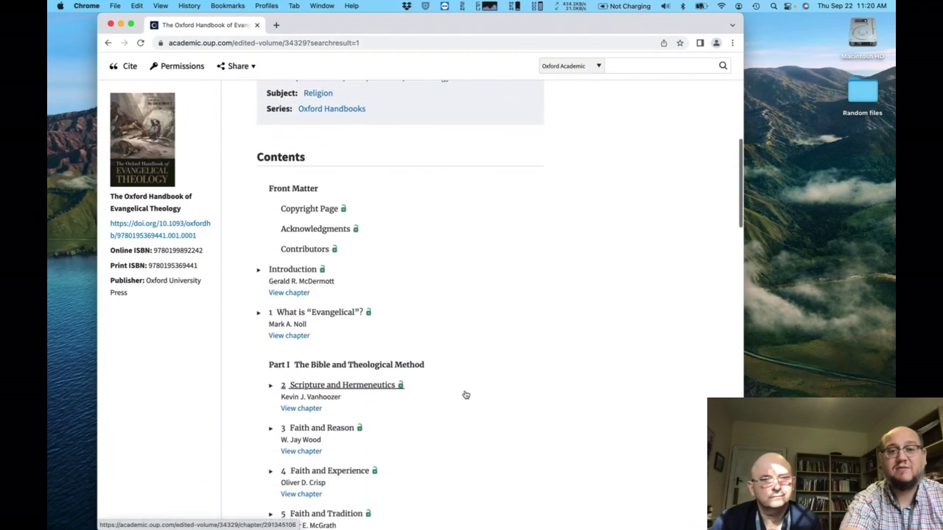
{"action": "scroll", "coordinate": [466, 395], "scroll_direction": "down", "scroll_amount": 3}
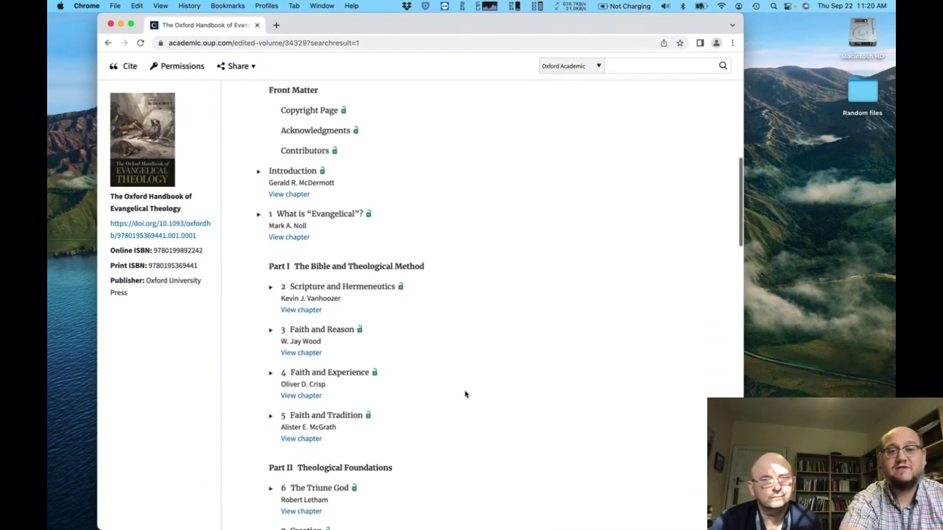
{"action": "scroll", "coordinate": [466, 395], "scroll_direction": "down", "scroll_amount": 4}
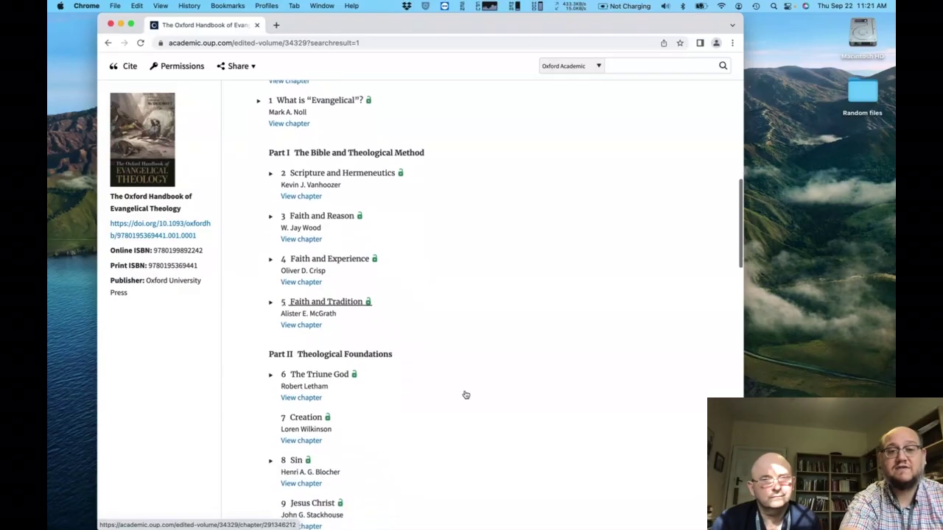
{"action": "scroll", "coordinate": [465, 395], "scroll_direction": "down", "scroll_amount": 1}
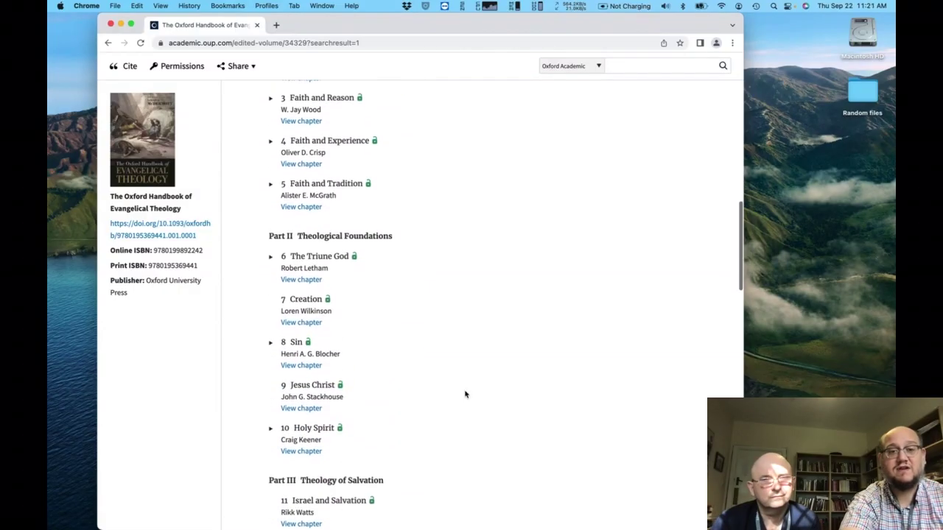
{"action": "scroll", "coordinate": [466, 395], "scroll_direction": "down", "scroll_amount": 4}
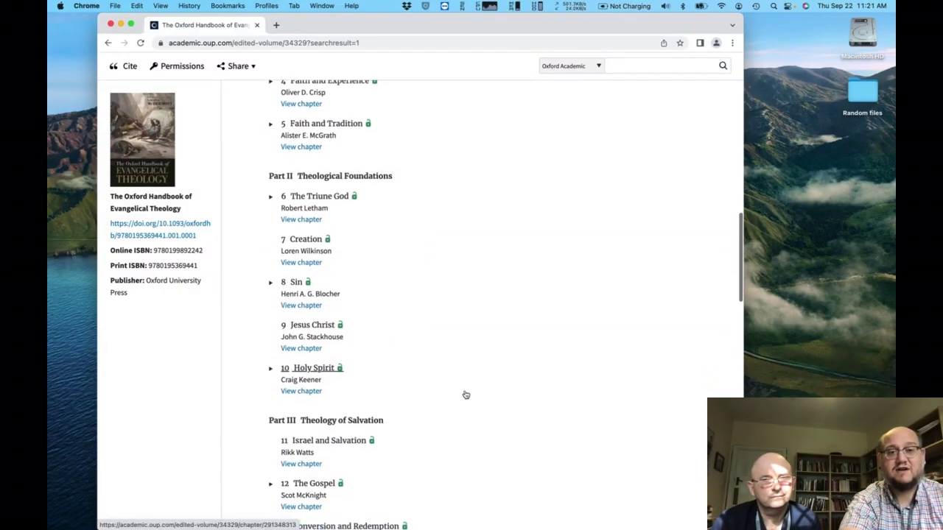
{"action": "scroll", "coordinate": [466, 395], "scroll_direction": "down", "scroll_amount": 5}
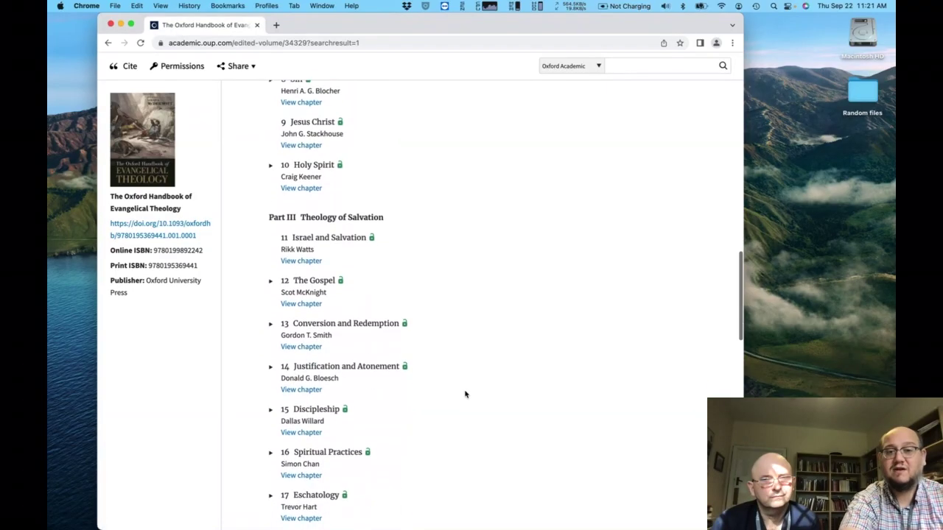
{"action": "scroll", "coordinate": [465, 395], "scroll_direction": "down", "scroll_amount": 2}
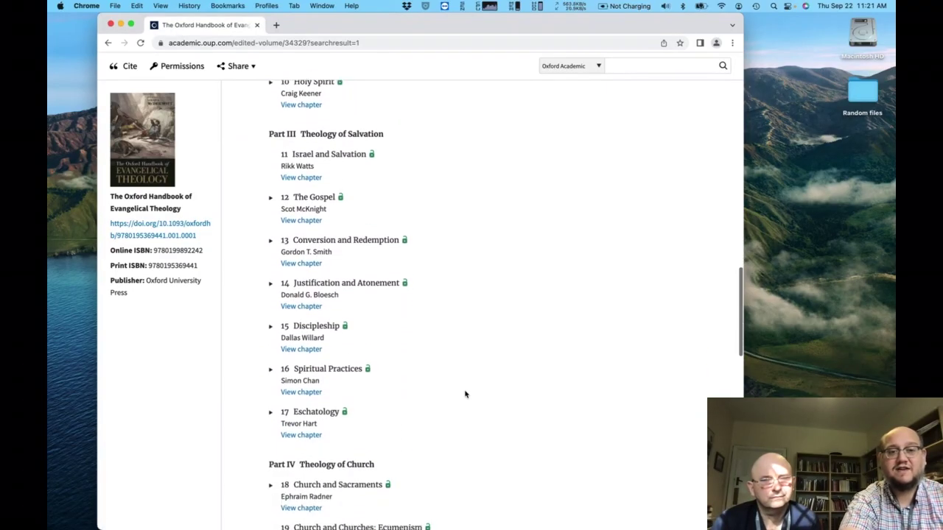
Open chapter 2, "Scripture and Hermeneutics", from the handbook's contents and skim its abstract and opening text
{"action": "scroll", "coordinate": [465, 395], "scroll_direction": "up", "scroll_amount": 15}
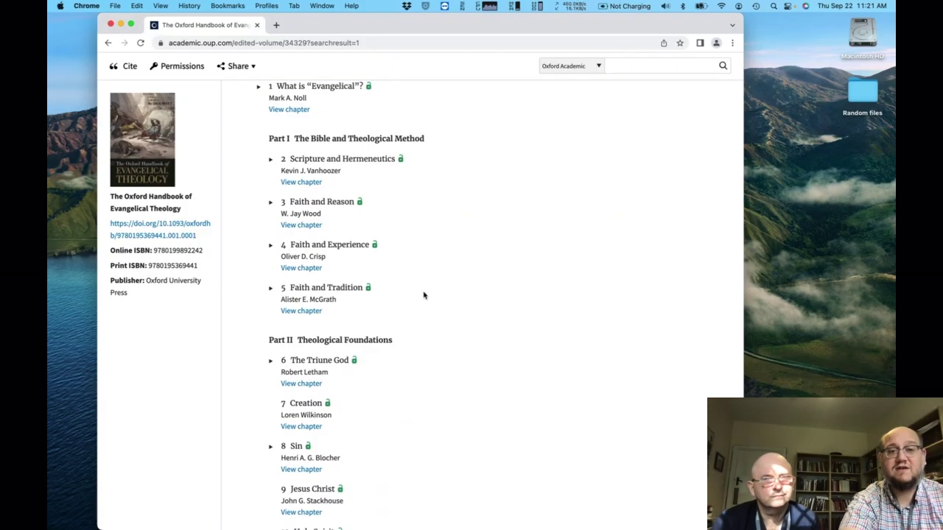
{"action": "left_click", "coordinate": [375, 160]}
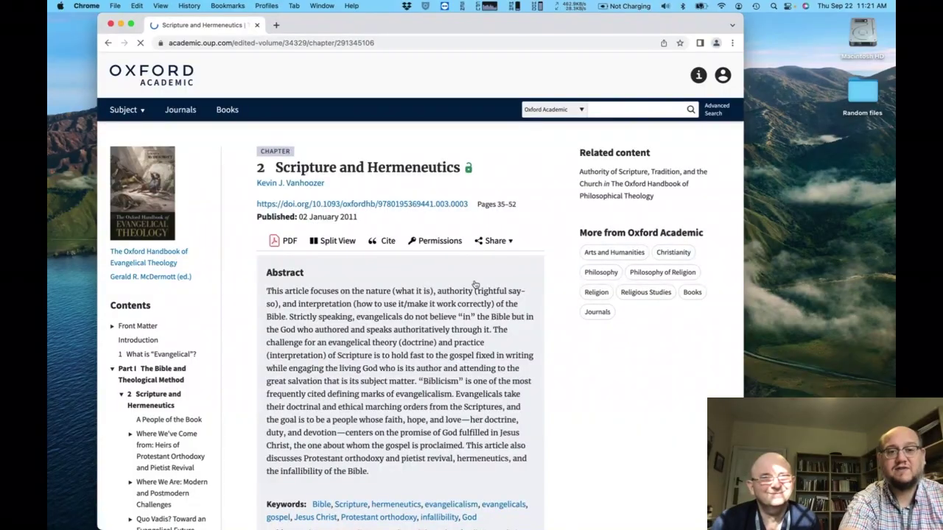
{"action": "scroll", "coordinate": [477, 335], "scroll_direction": "down", "scroll_amount": 5}
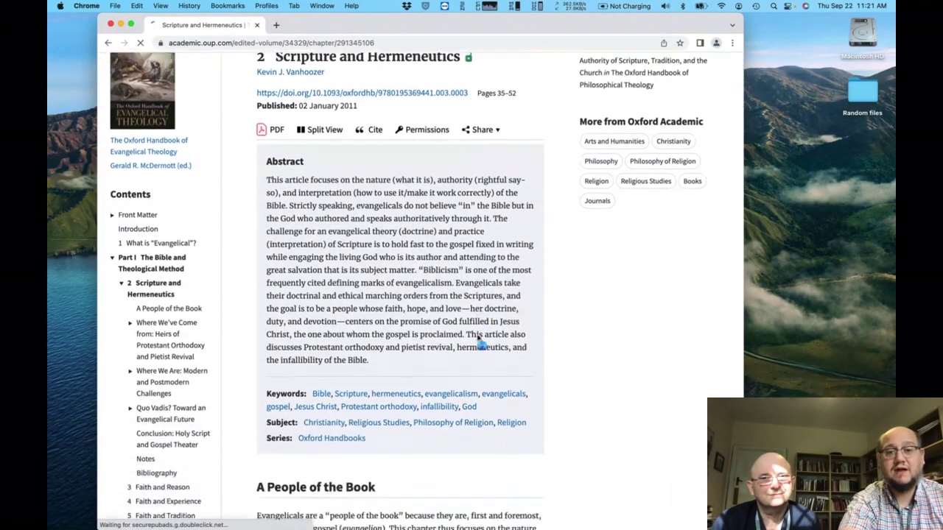
{"action": "scroll", "coordinate": [478, 339], "scroll_direction": "down", "scroll_amount": 5}
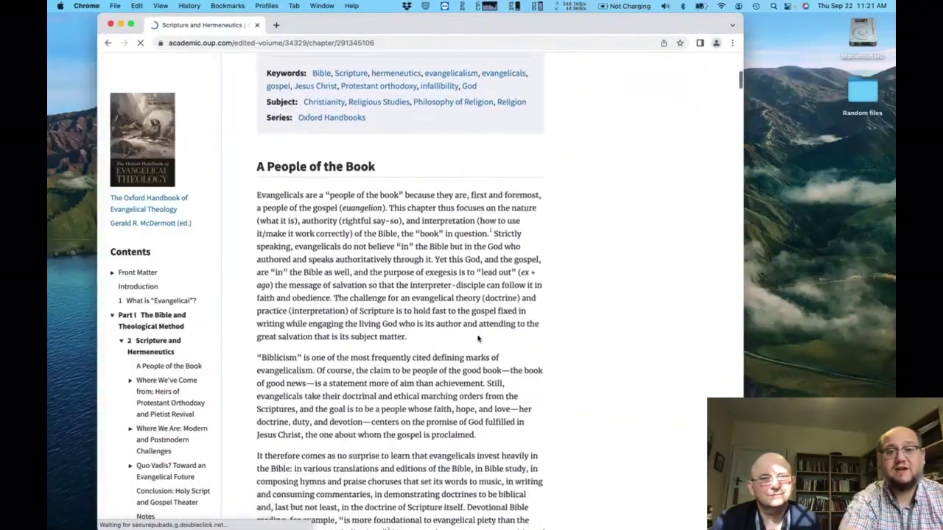
{"action": "scroll", "coordinate": [477, 338], "scroll_direction": "up", "scroll_amount": 10}
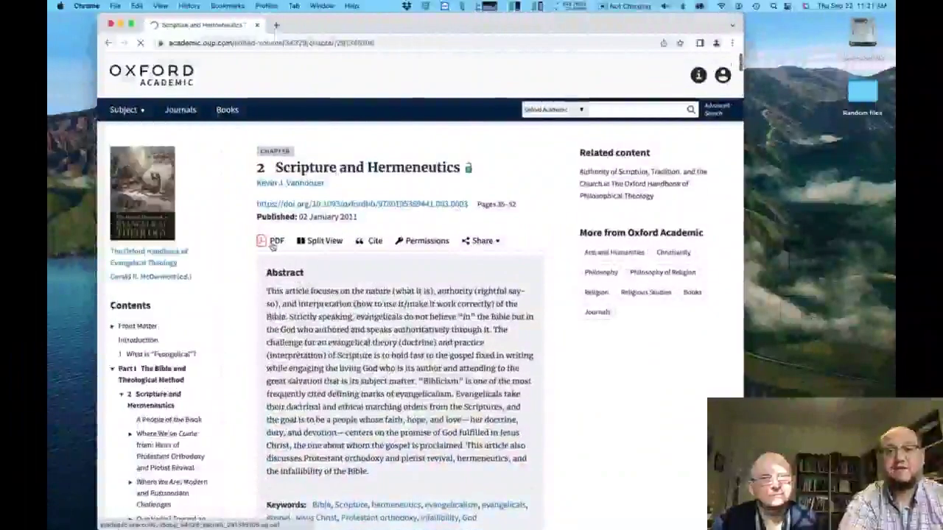
Open the PDF version of the "Scripture and Hermeneutics" chapter and read through its first two pages
{"action": "left_click", "coordinate": [270, 243]}
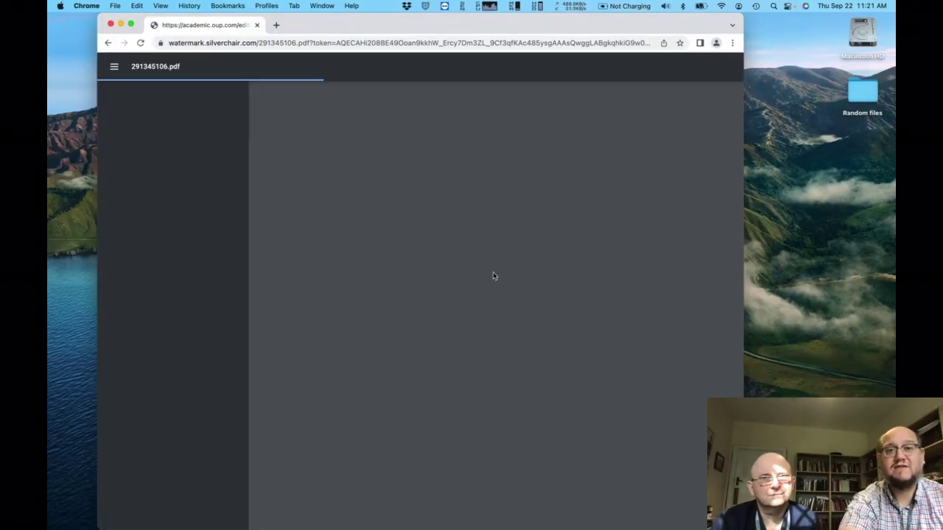
{"action": "scroll", "coordinate": [493, 276], "scroll_direction": "down", "scroll_amount": 5}
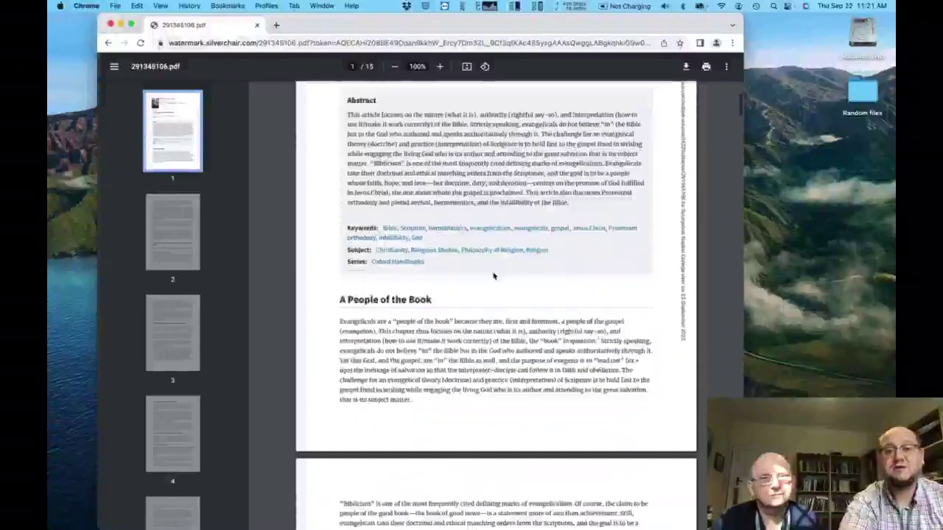
{"action": "scroll", "coordinate": [494, 275], "scroll_direction": "down", "scroll_amount": 5}
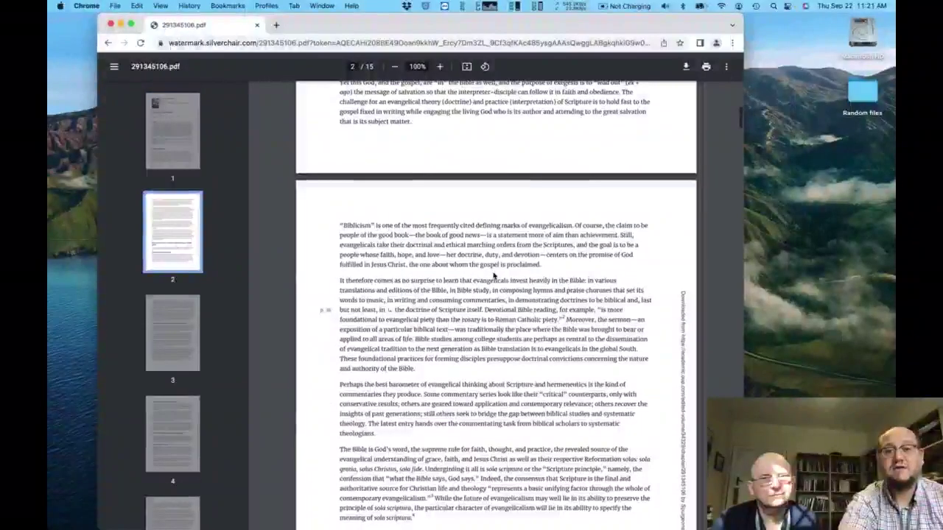
{"action": "scroll", "coordinate": [494, 276], "scroll_direction": "down", "scroll_amount": 4}
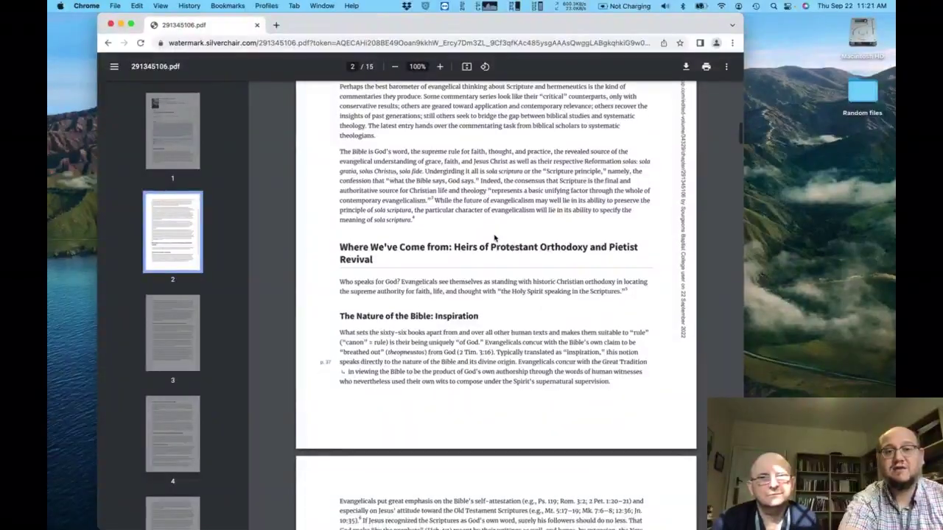
Download the "Scripture and Hermeneutics" chapter PDF to the Desktop as 291345106.pdf and dismiss the downloads bar
{"action": "scroll", "coordinate": [494, 235], "scroll_direction": "up", "scroll_amount": 20}
{"action": "scroll", "coordinate": [495, 238], "scroll_direction": "up", "scroll_amount": 8}
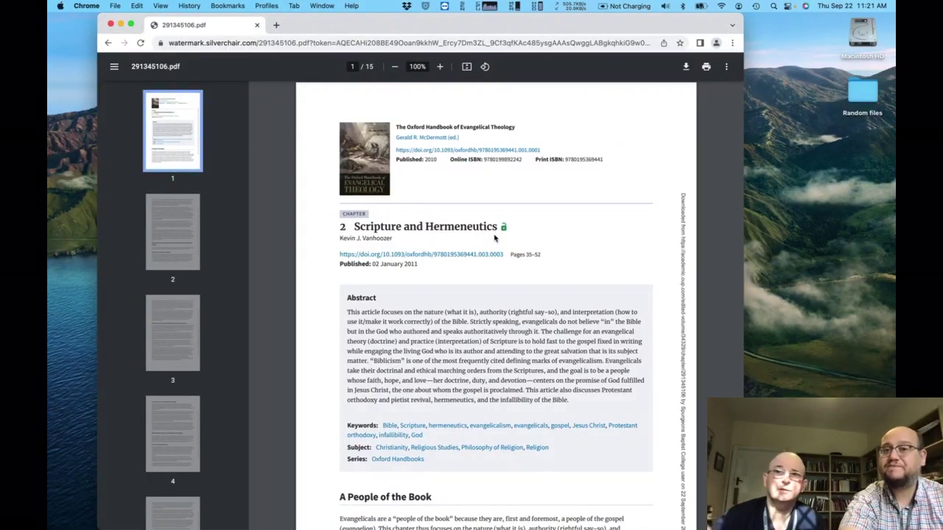
{"action": "left_click", "coordinate": [685, 67]}
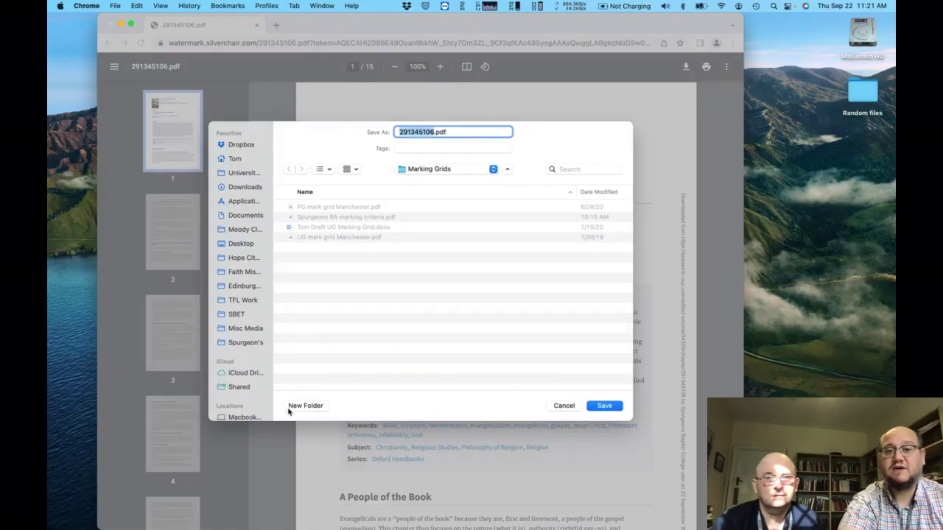
{"action": "left_click", "coordinate": [234, 243]}
{"action": "left_click", "coordinate": [613, 407]}
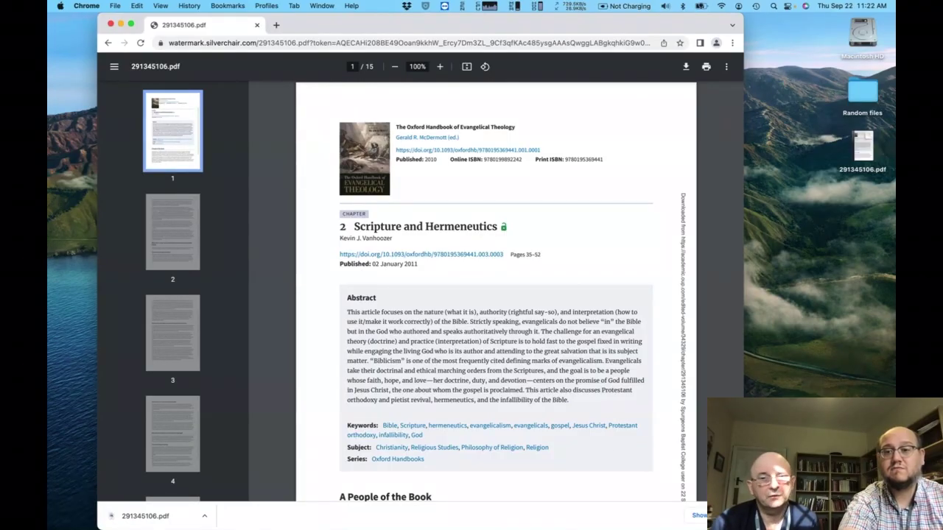
{"action": "left_click", "coordinate": [733, 516]}
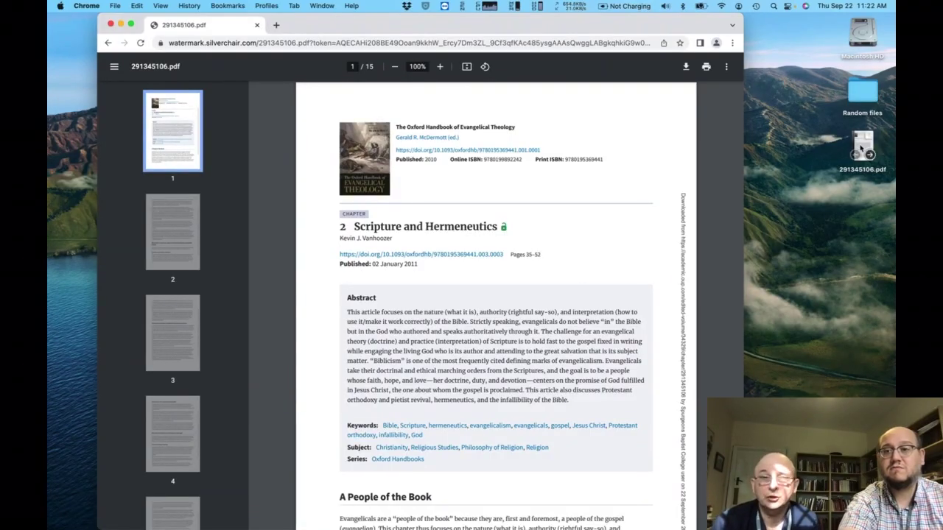
Open the saved 291345106.pdf from the Desktop in Preview, skim its first two pages, then close it and return to Chrome
{"action": "double_click", "coordinate": [862, 145]}
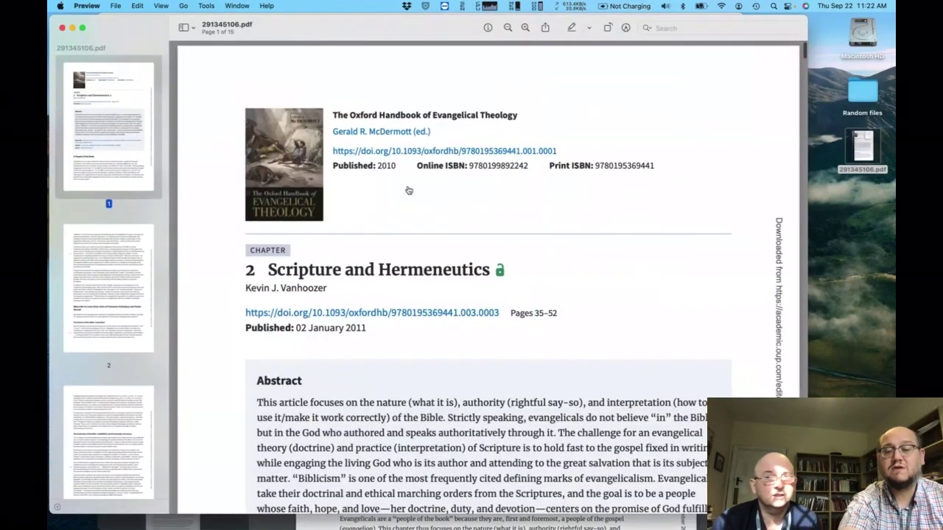
{"action": "scroll", "coordinate": [407, 190], "scroll_direction": "down", "scroll_amount": 5}
{"action": "scroll", "coordinate": [406, 189], "scroll_direction": "up", "scroll_amount": 1}
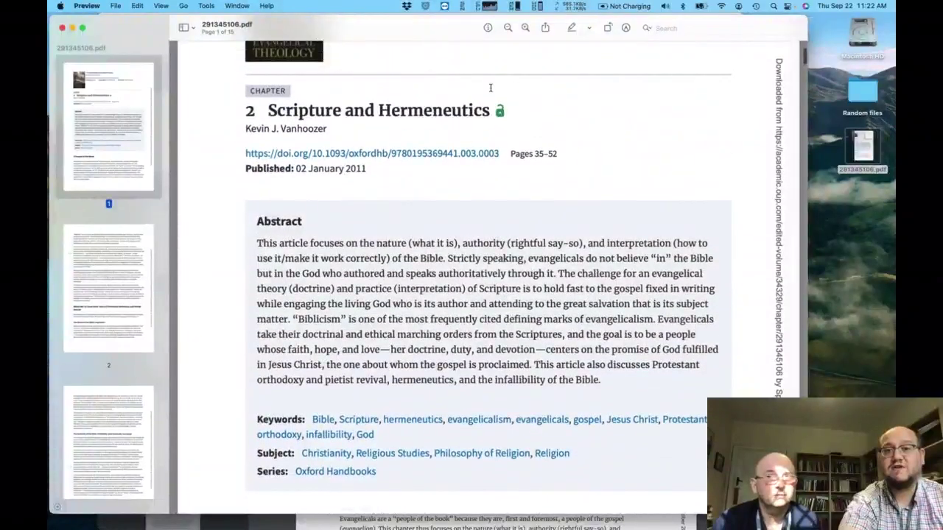
{"action": "scroll", "coordinate": [424, 280], "scroll_direction": "down", "scroll_amount": 15}
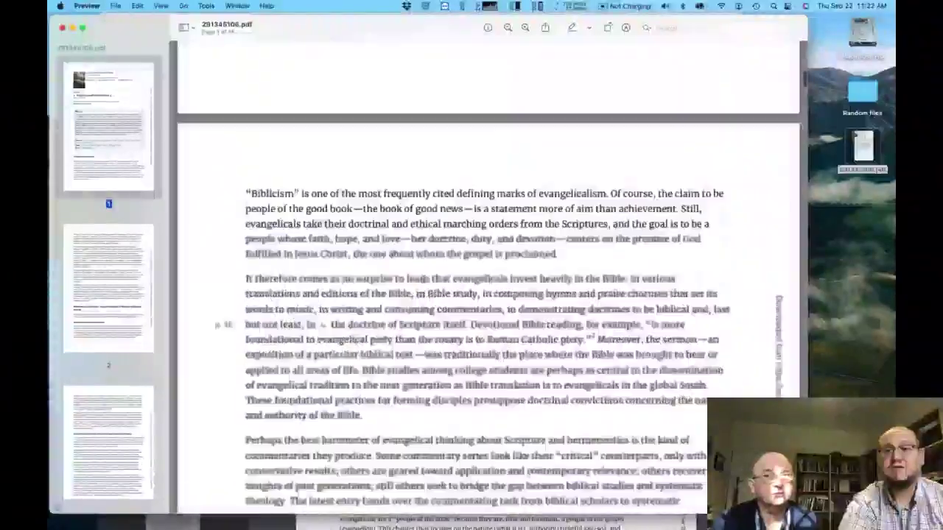
{"action": "scroll", "coordinate": [423, 278], "scroll_direction": "down", "scroll_amount": 5}
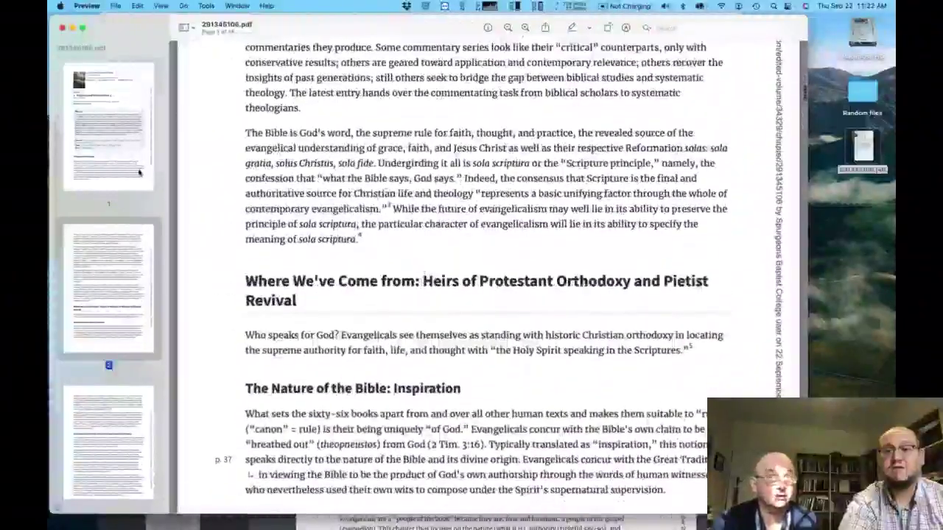
{"action": "left_click", "coordinate": [63, 29]}
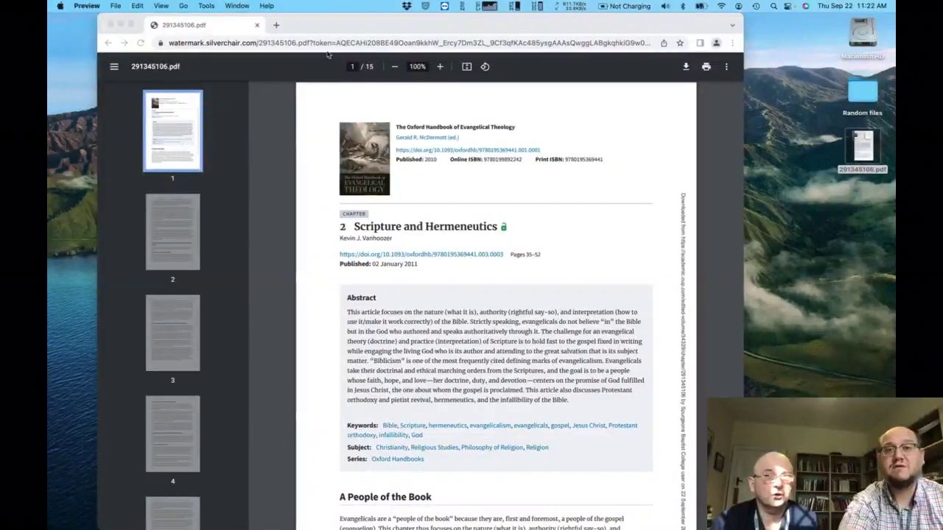
{"action": "left_click", "coordinate": [313, 28]}
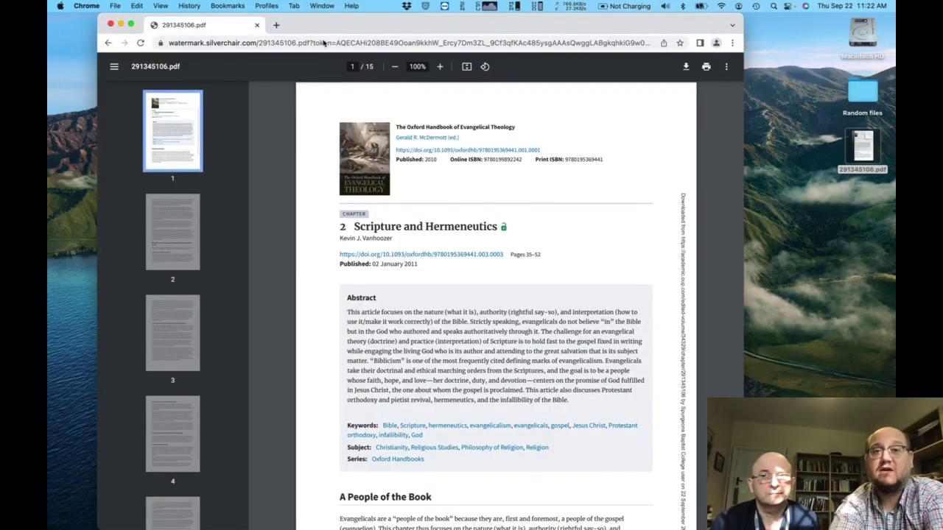
Go back to the Spurgeon's College Moodle site, decline the log-out request, and open the Library page
{"action": "left_click", "coordinate": [323, 42]}
{"action": "type", "text": "c"}
{"action": "key", "text": "BackSpace"}
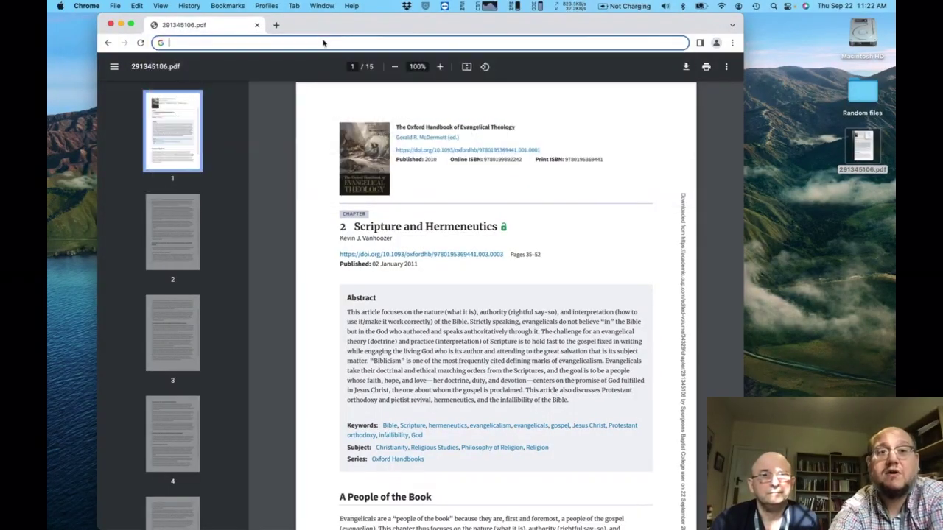
{"action": "type", "text": "sp"}
{"action": "key", "text": "Return"}
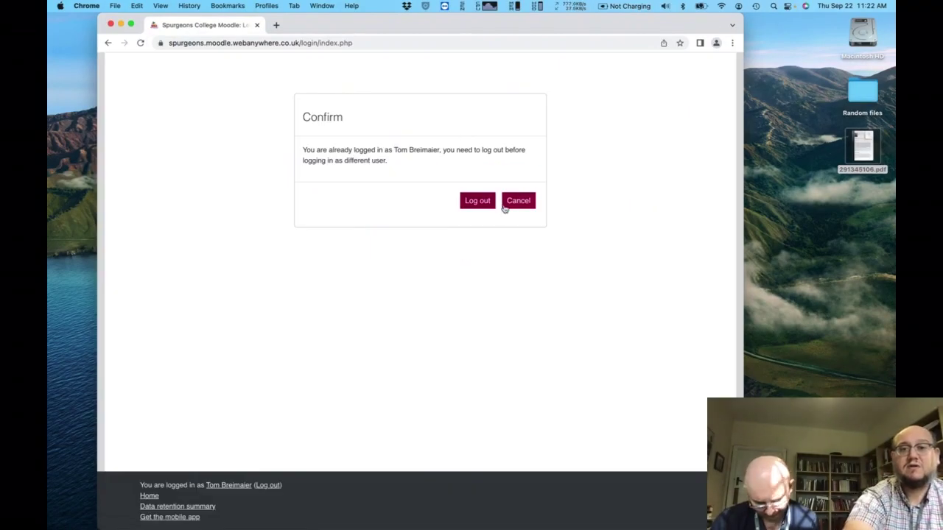
{"action": "left_click", "coordinate": [520, 206]}
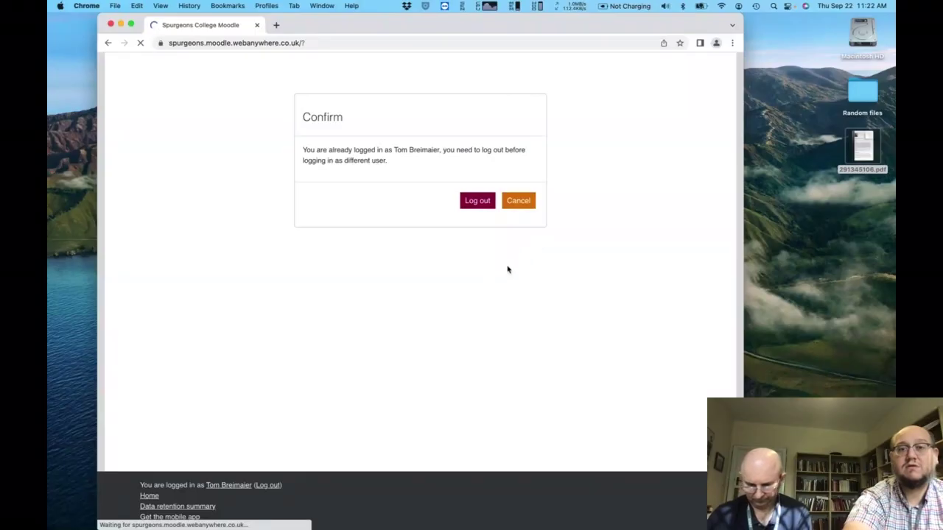
{"action": "scroll", "coordinate": [279, 216], "scroll_direction": "down", "scroll_amount": 1}
{"action": "scroll", "coordinate": [279, 215], "scroll_direction": "down", "scroll_amount": 5}
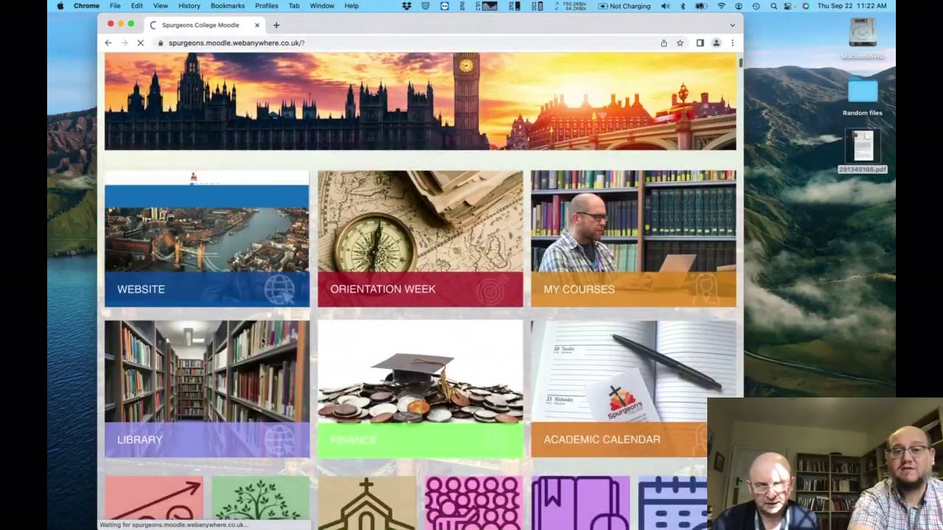
{"action": "left_click", "coordinate": [233, 372]}
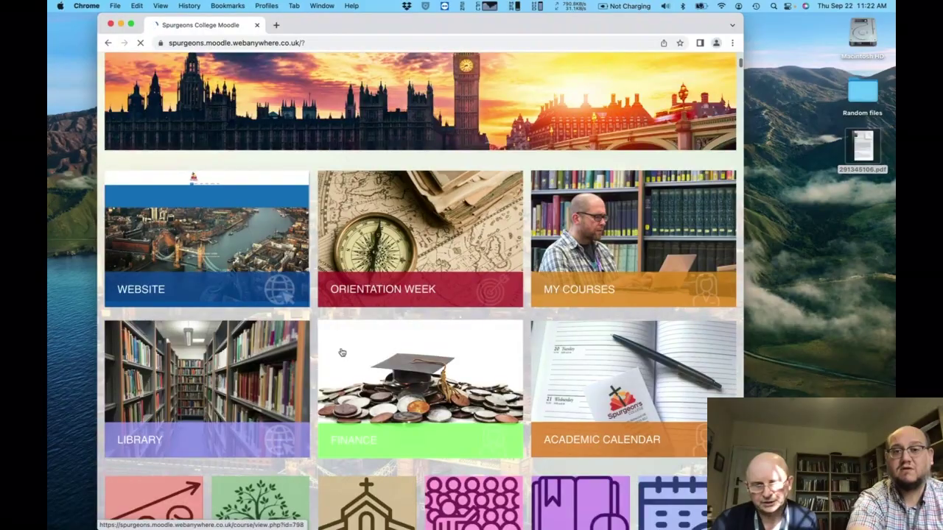
Examine the Books: In Print & Online resources, from Oxford Handbooks Online and Cambridge Collections Online down to the EBSCO Religion and Philosophy Collection
{"action": "scroll", "coordinate": [362, 329], "scroll_direction": "down", "scroll_amount": 10}
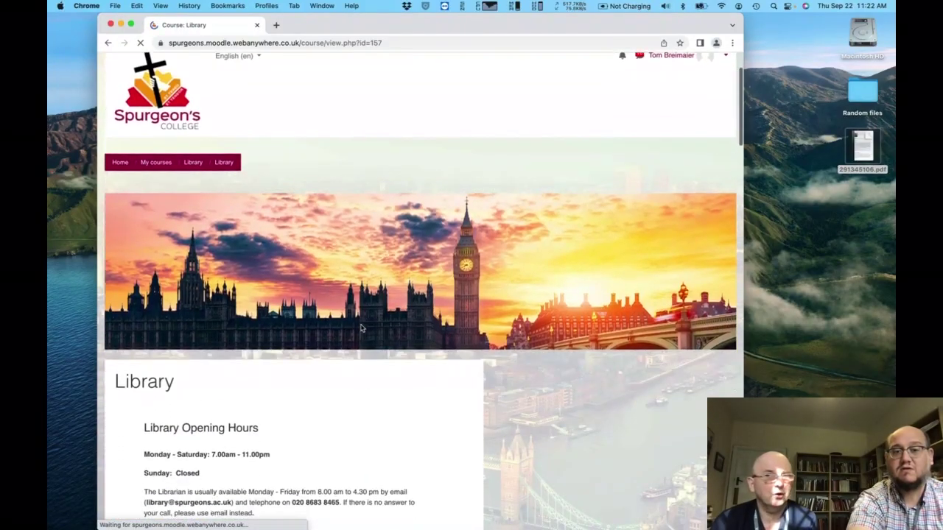
{"action": "scroll", "coordinate": [362, 329], "scroll_direction": "down", "scroll_amount": 10}
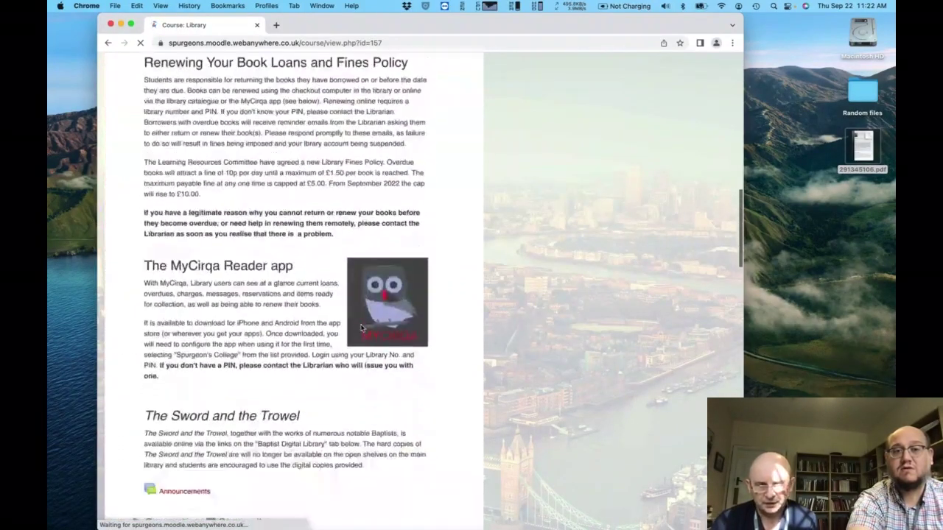
{"action": "scroll", "coordinate": [361, 329], "scroll_direction": "down", "scroll_amount": 3}
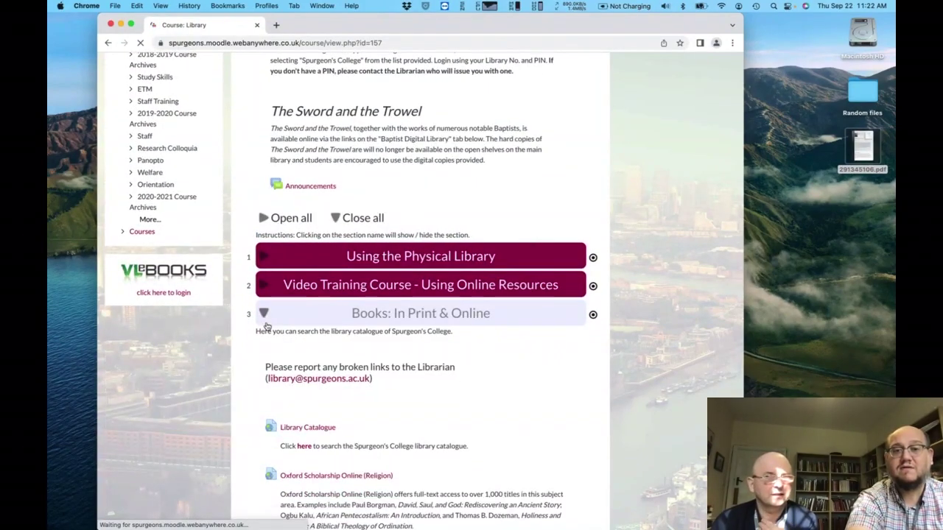
{"action": "scroll", "coordinate": [236, 410], "scroll_direction": "down", "scroll_amount": 3}
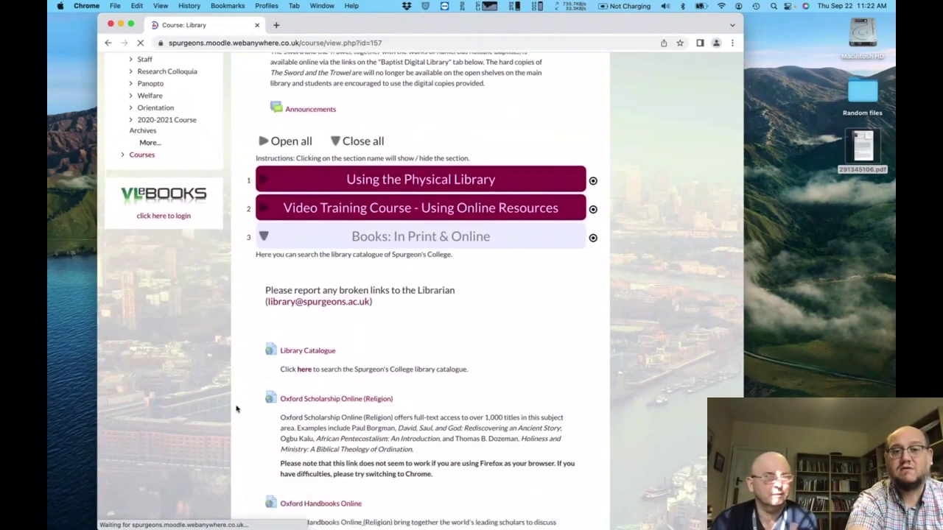
{"action": "scroll", "coordinate": [236, 410], "scroll_direction": "down", "scroll_amount": 10}
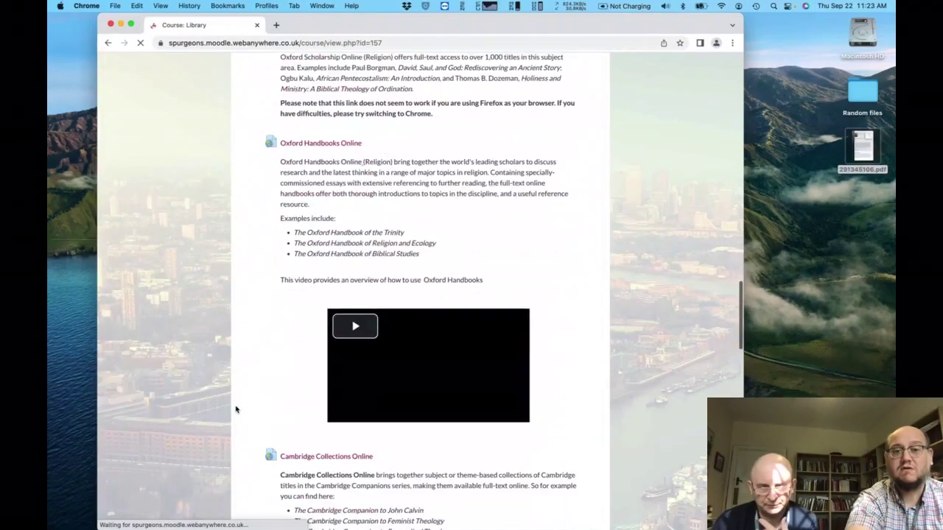
{"action": "scroll", "coordinate": [236, 409], "scroll_direction": "down", "scroll_amount": 1}
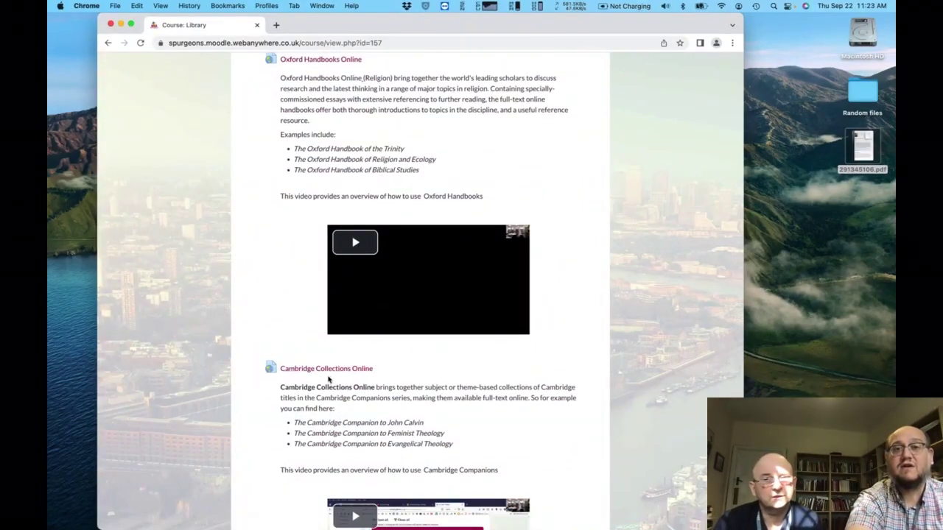
{"action": "scroll", "coordinate": [305, 266], "scroll_direction": "down", "scroll_amount": 2}
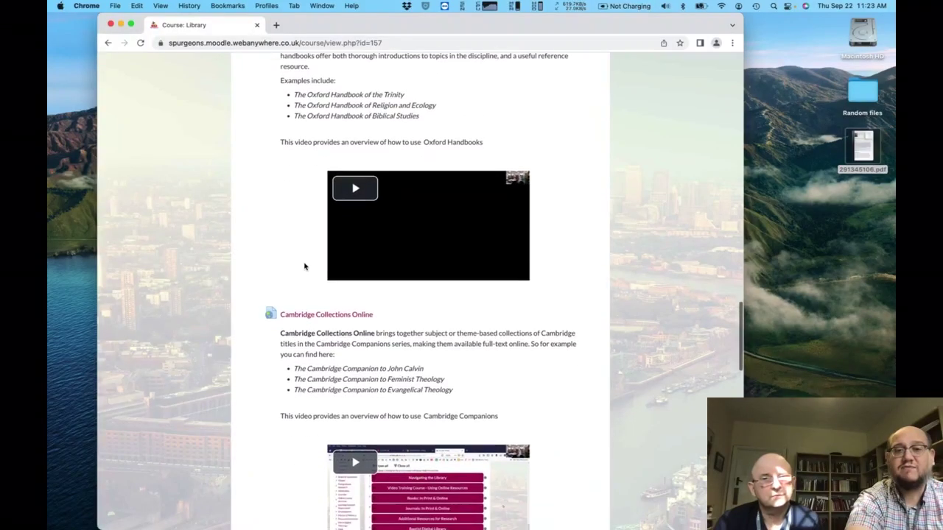
{"action": "scroll", "coordinate": [305, 266], "scroll_direction": "down", "scroll_amount": 1}
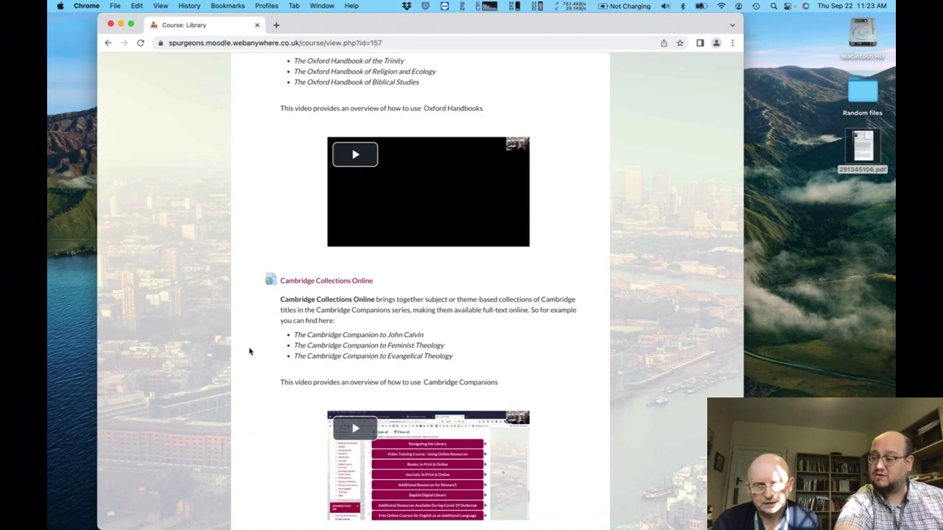
{"action": "scroll", "coordinate": [249, 352], "scroll_direction": "down", "scroll_amount": 10}
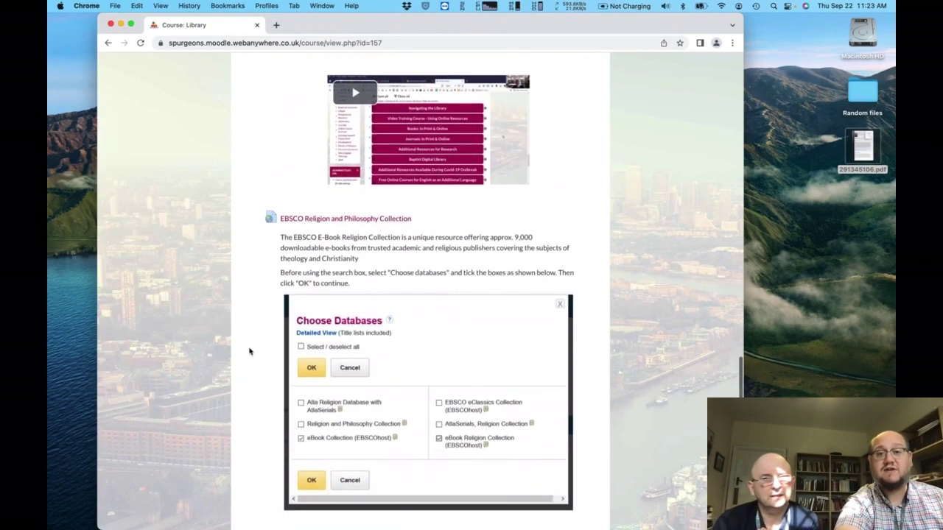
{"action": "scroll", "coordinate": [249, 352], "scroll_direction": "down", "scroll_amount": 2}
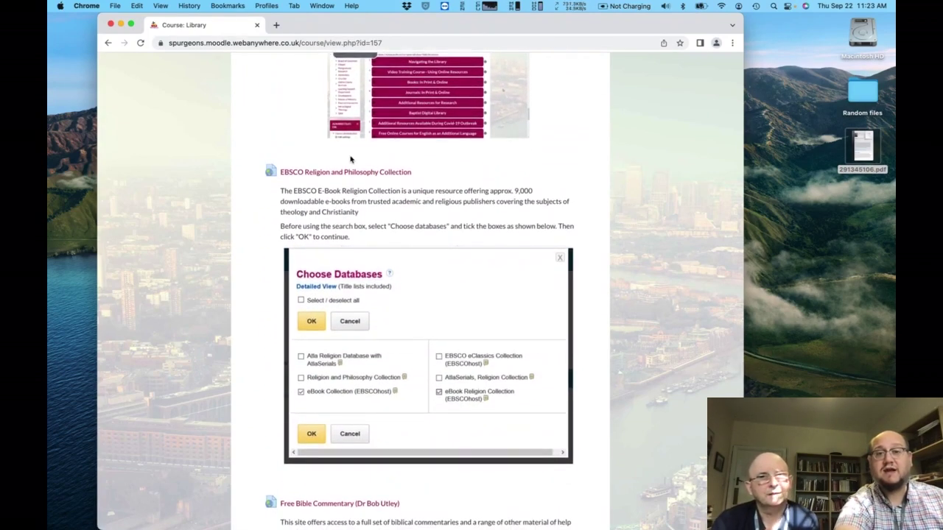
Open the EBSCO Religion and Philosophy Collection and include all five listed databases, including both eBook collections, in the search
{"action": "left_click", "coordinate": [347, 172]}
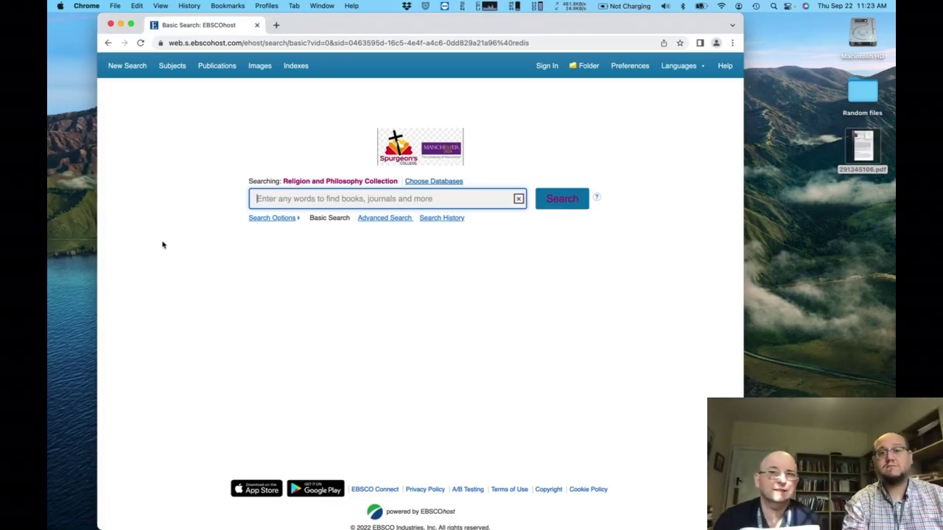
{"action": "left_click", "coordinate": [414, 182]}
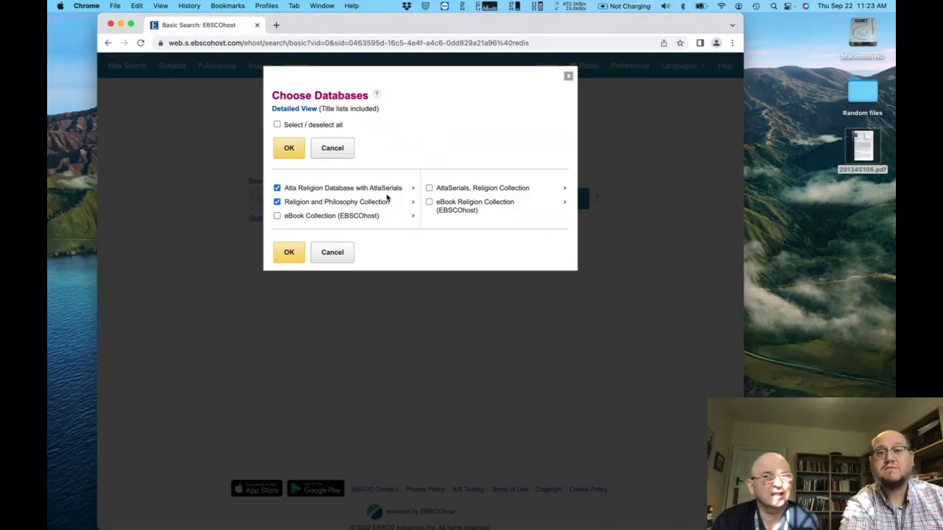
{"action": "left_click", "coordinate": [430, 189]}
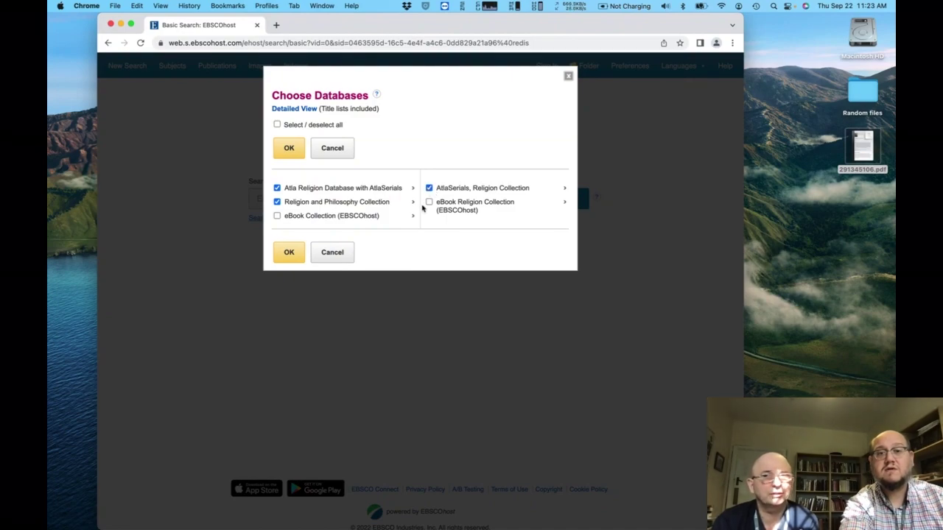
{"action": "left_click", "coordinate": [278, 216]}
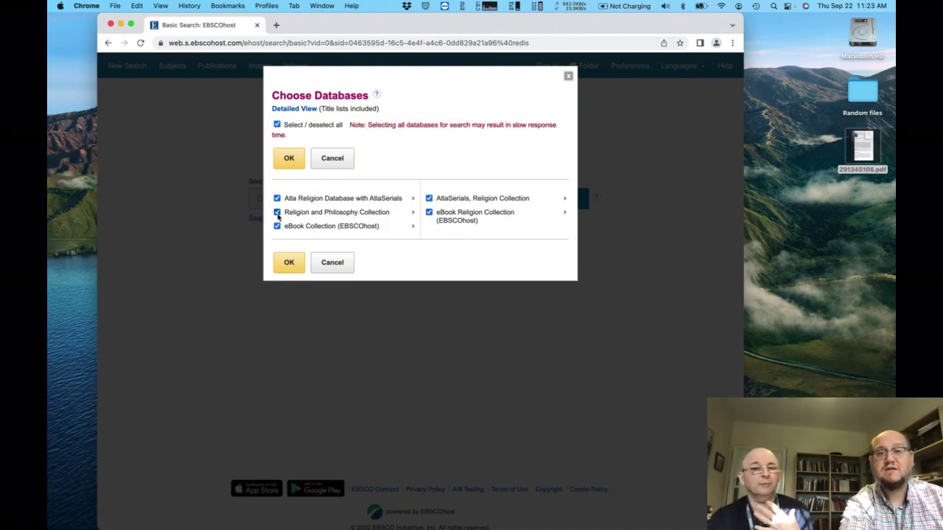
{"action": "left_click", "coordinate": [297, 265]}
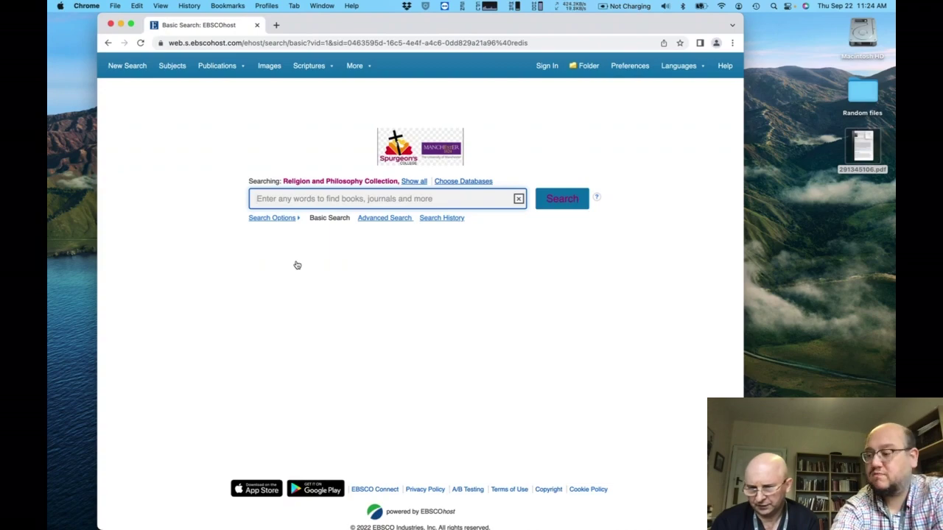
Search EBSCOhost for "systematic theology" and open the PDF full text of Systematic Theology: Volume 1: The Triune God
{"action": "type", "text": "sys"}
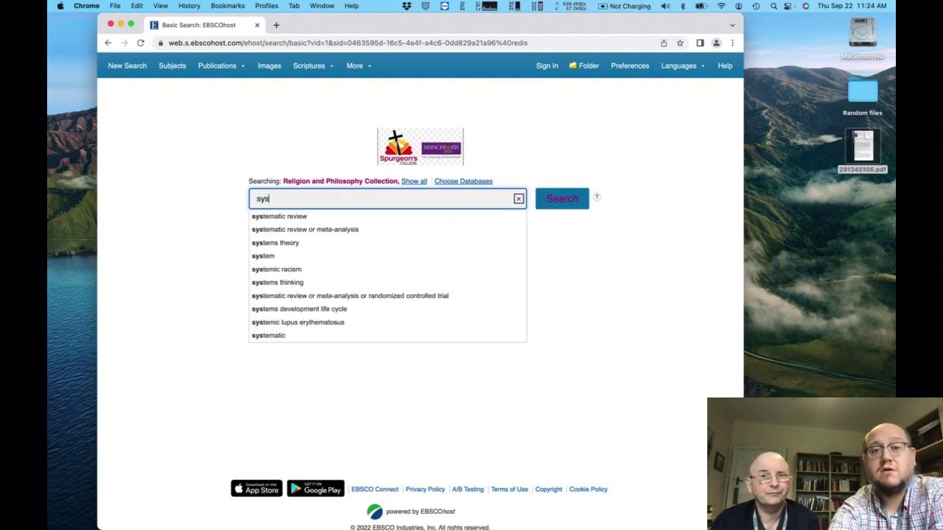
{"action": "type", "text": "tematic "}
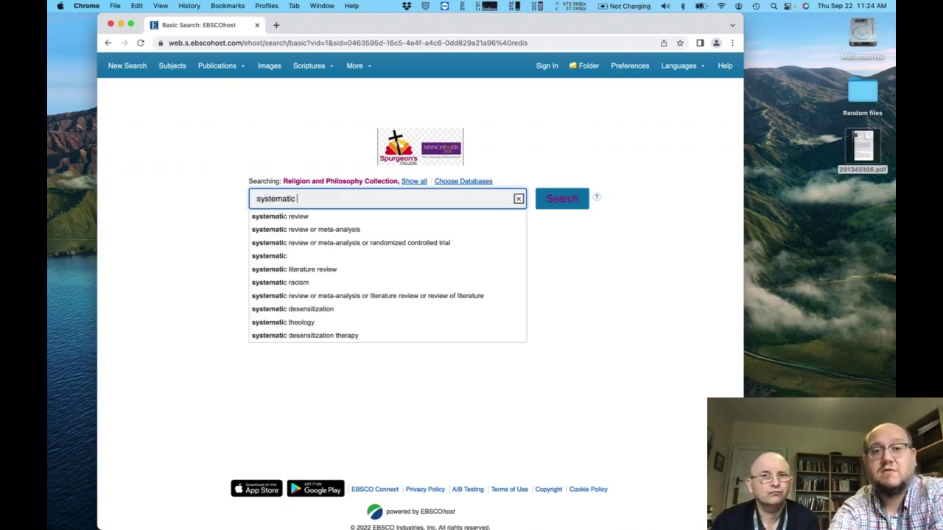
{"action": "type", "text": "theology"}
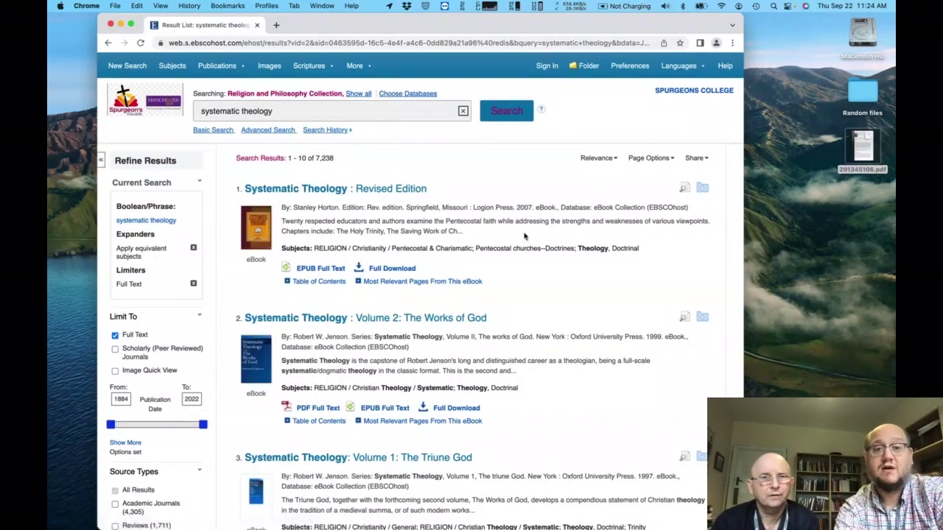
{"action": "scroll", "coordinate": [525, 236], "scroll_direction": "down", "scroll_amount": 2}
{"action": "scroll", "coordinate": [525, 236], "scroll_direction": "down", "scroll_amount": 8}
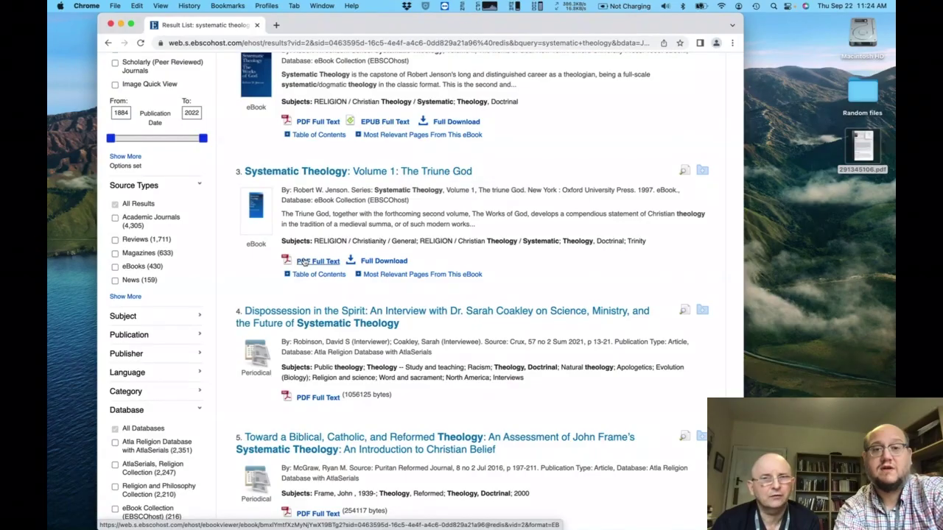
{"action": "left_click", "coordinate": [305, 261]}
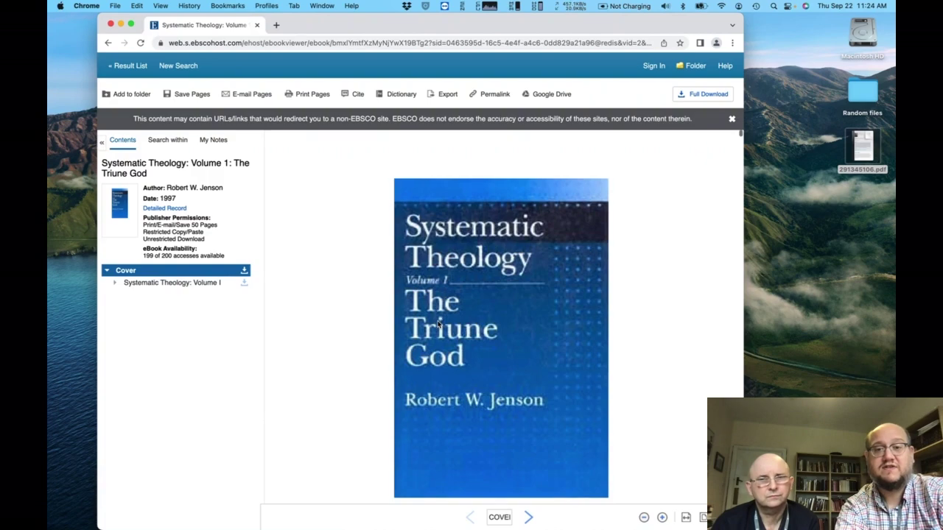
Read through the eBook's opening pages, jump to Part I—Prolegomena, and examine its first chapter down to section II
{"action": "scroll", "coordinate": [438, 324], "scroll_direction": "down", "scroll_amount": 5}
{"action": "scroll", "coordinate": [438, 324], "scroll_direction": "down", "scroll_amount": 5}
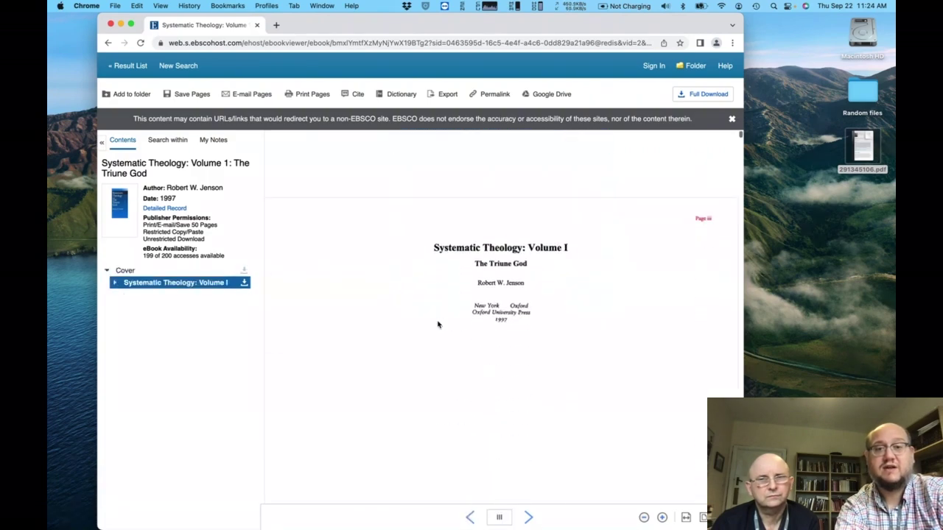
{"action": "scroll", "coordinate": [437, 324], "scroll_direction": "down", "scroll_amount": 8}
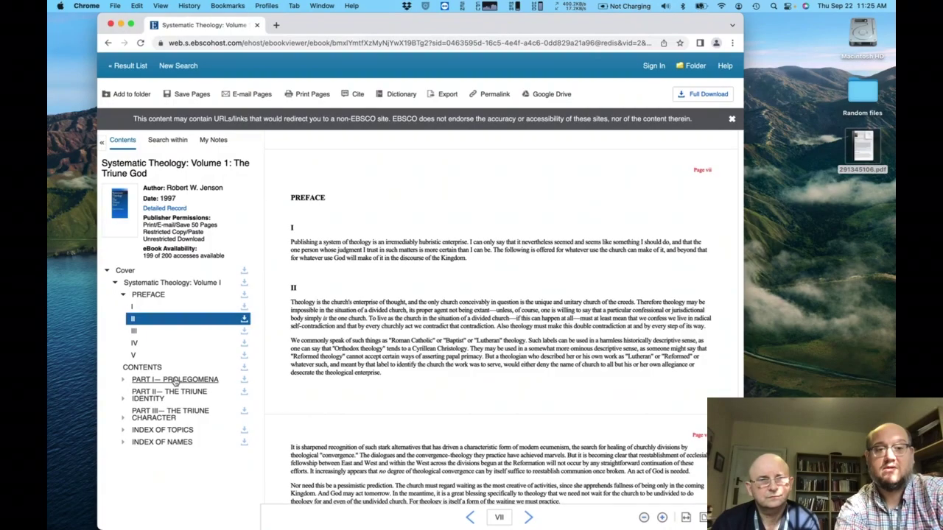
{"action": "left_click", "coordinate": [175, 381]}
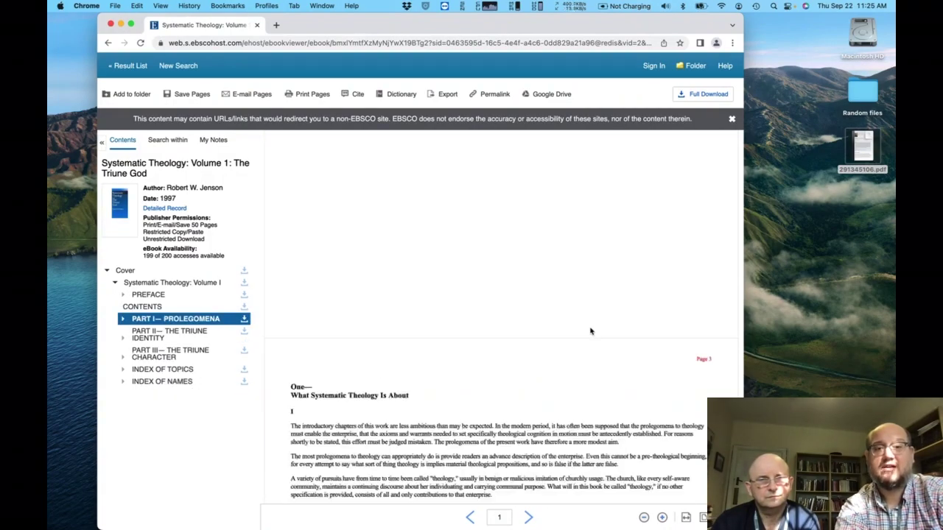
{"action": "scroll", "coordinate": [590, 331], "scroll_direction": "down", "scroll_amount": 10}
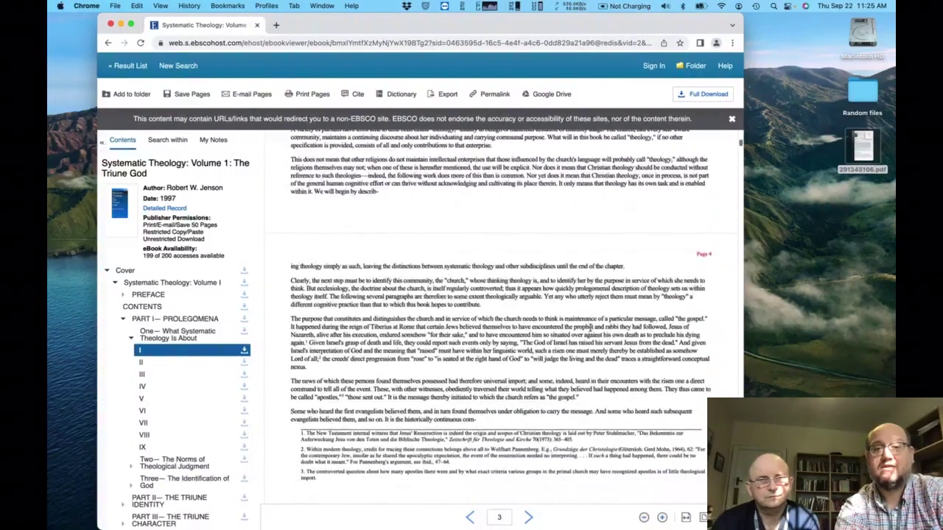
{"action": "scroll", "coordinate": [590, 330], "scroll_direction": "down", "scroll_amount": 5}
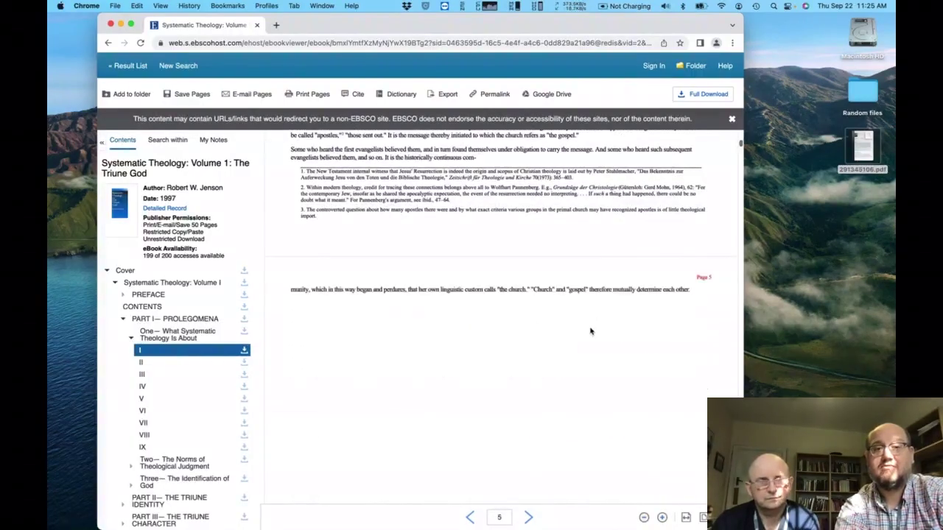
{"action": "scroll", "coordinate": [590, 331], "scroll_direction": "down", "scroll_amount": 5}
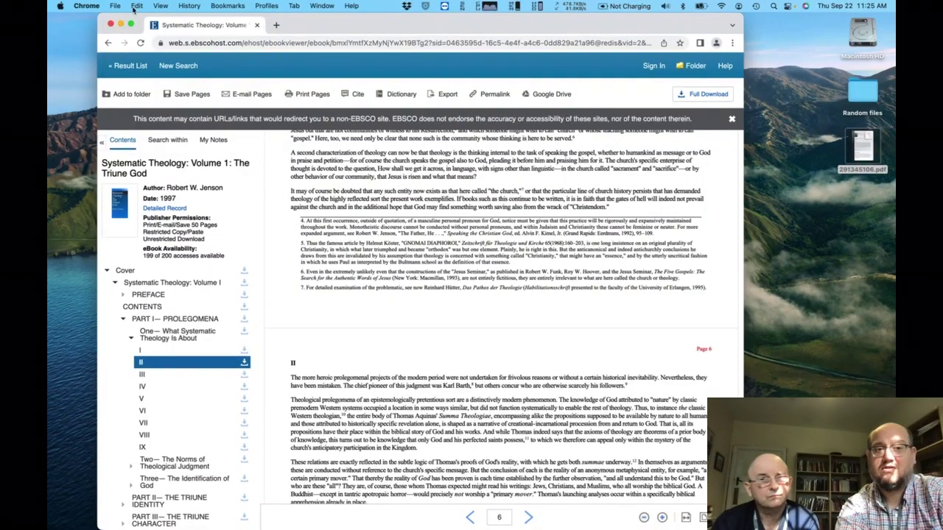
Leave the eBook viewer for the Spurgeon's College Moodle home page and open the Library page
{"action": "left_click", "coordinate": [236, 43]}
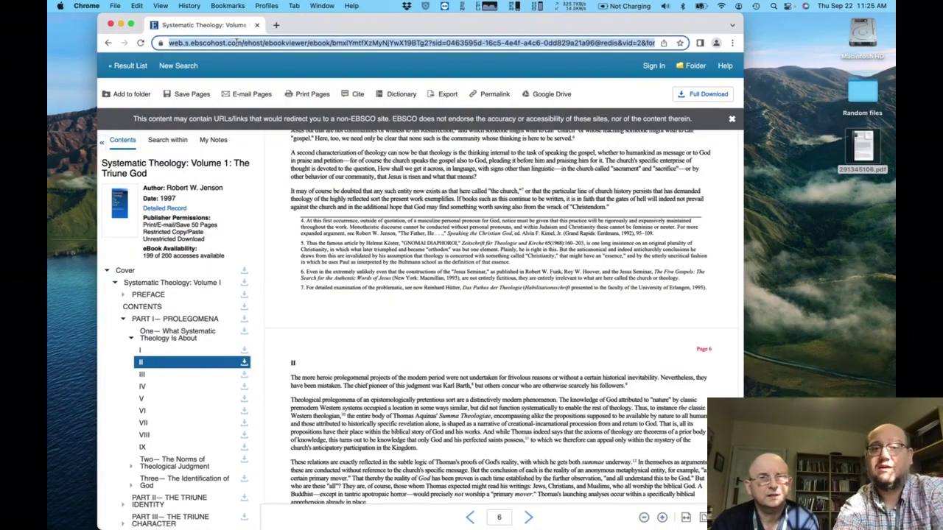
{"action": "type", "text": "spurgeons.moodle.webanywhere.co.uk/login/index.php"}
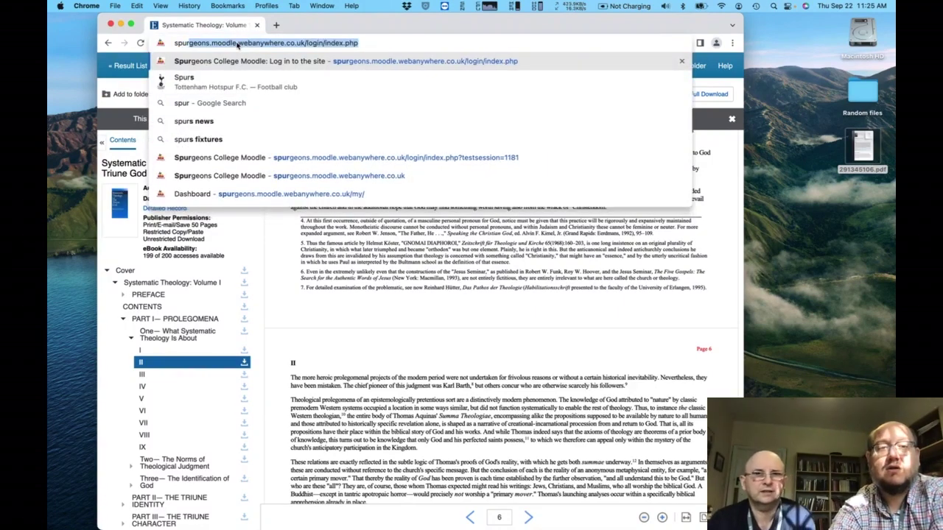
{"action": "left_click", "coordinate": [214, 176]}
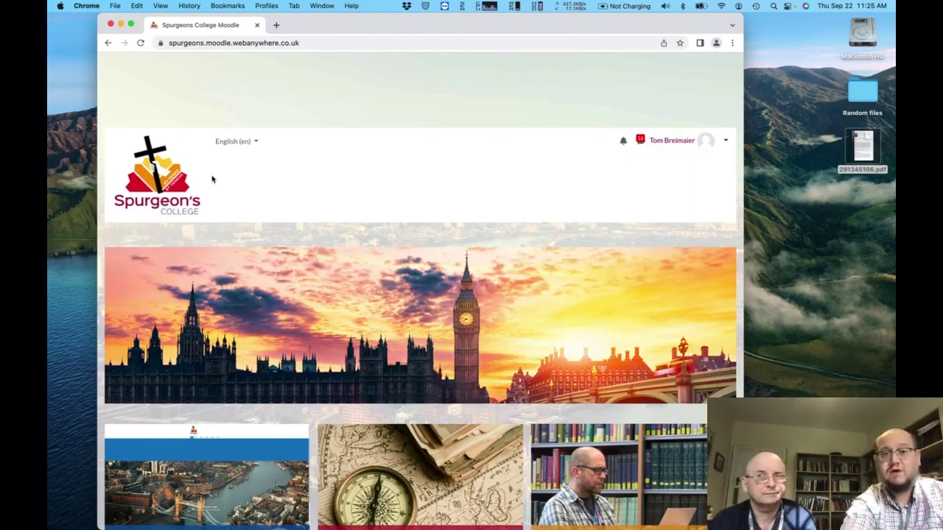
{"action": "scroll", "coordinate": [213, 179], "scroll_direction": "down", "scroll_amount": 6}
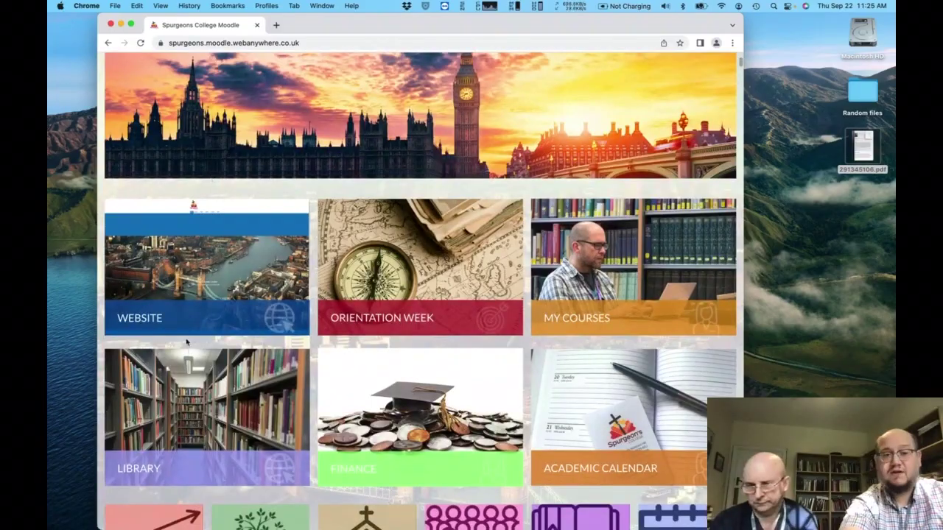
{"action": "left_click", "coordinate": [175, 379]}
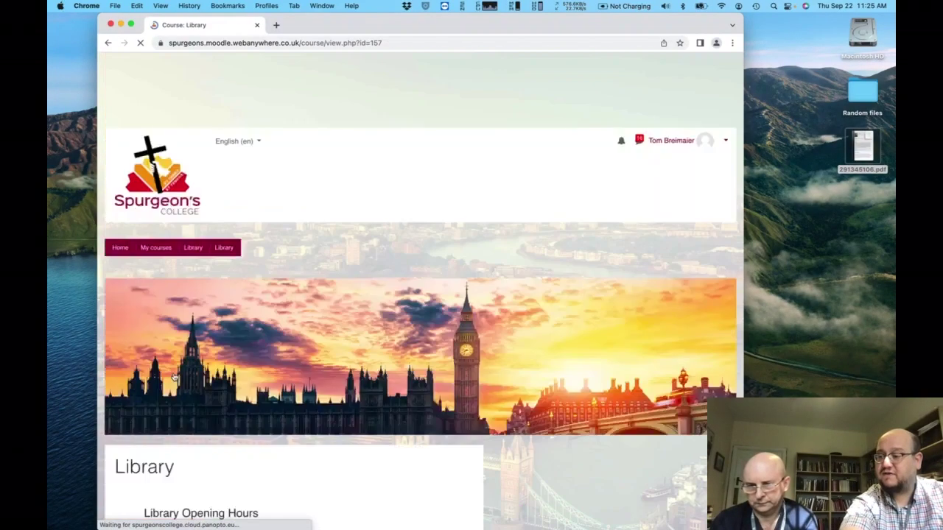
Open the Open Access Digital Theological Library from the Books: In Print & Online resources
{"action": "scroll", "coordinate": [380, 394], "scroll_direction": "down", "scroll_amount": 3}
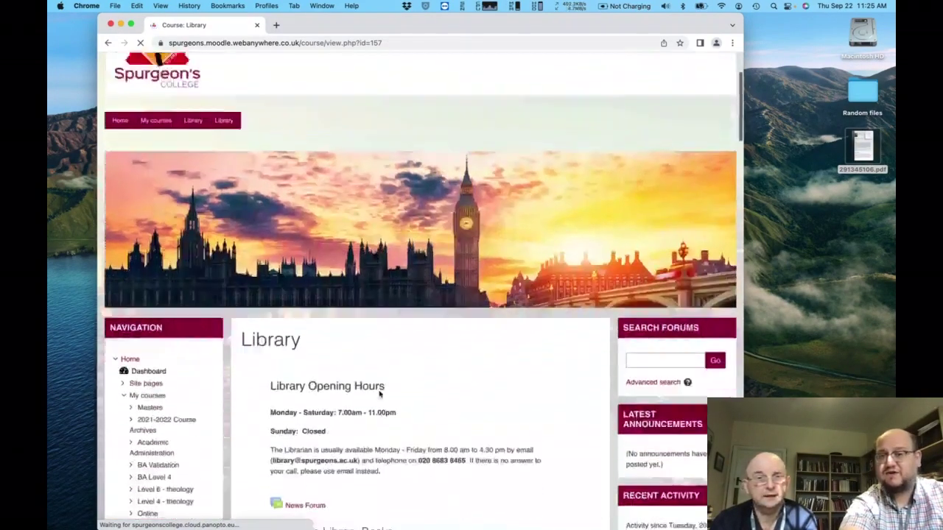
{"action": "scroll", "coordinate": [380, 395], "scroll_direction": "down", "scroll_amount": 20}
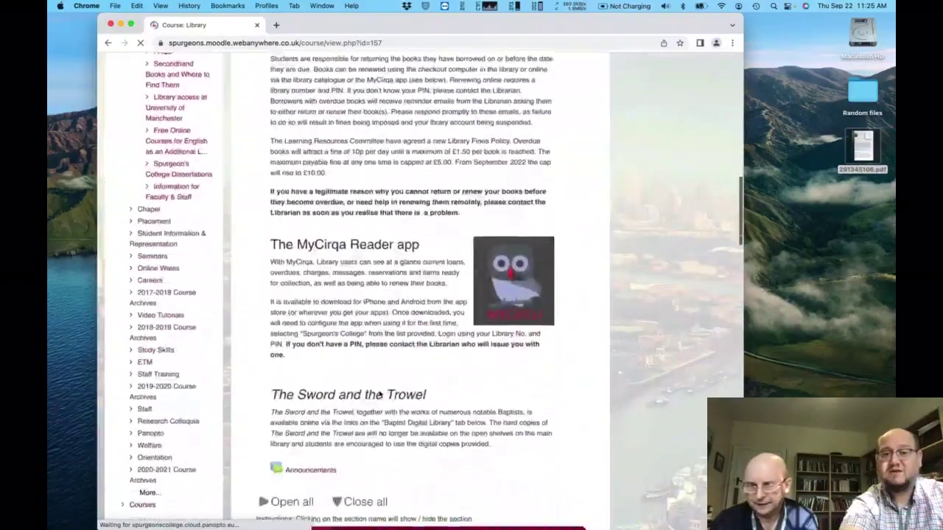
{"action": "scroll", "coordinate": [380, 395], "scroll_direction": "down", "scroll_amount": 10}
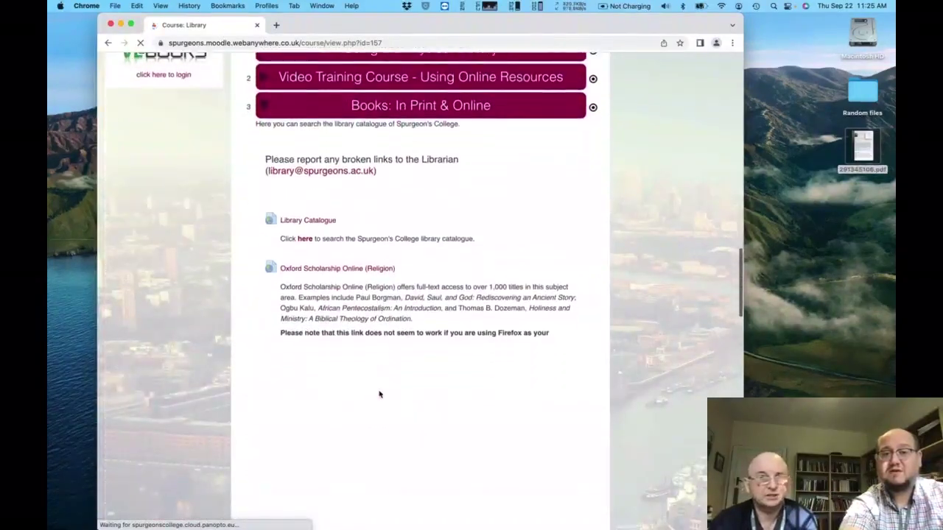
{"action": "scroll", "coordinate": [380, 395], "scroll_direction": "down", "scroll_amount": 10}
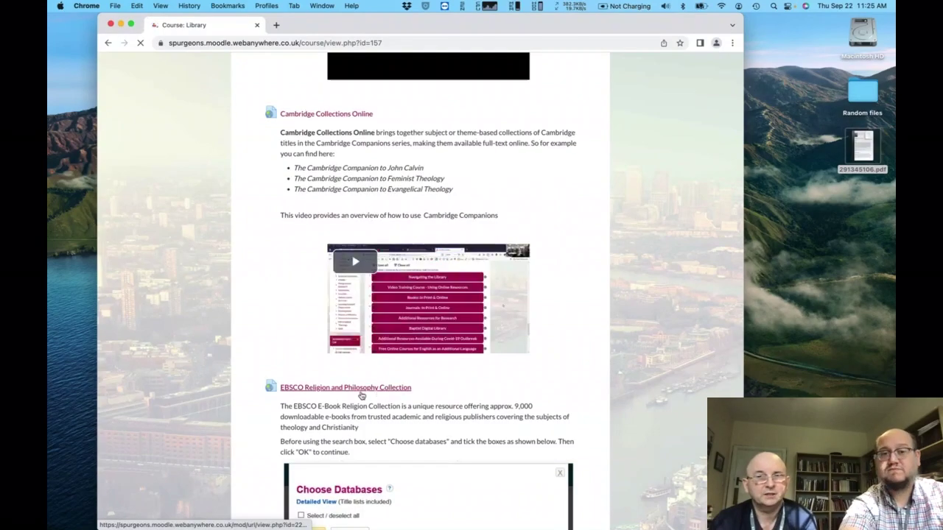
{"action": "scroll", "coordinate": [221, 352], "scroll_direction": "down", "scroll_amount": 10}
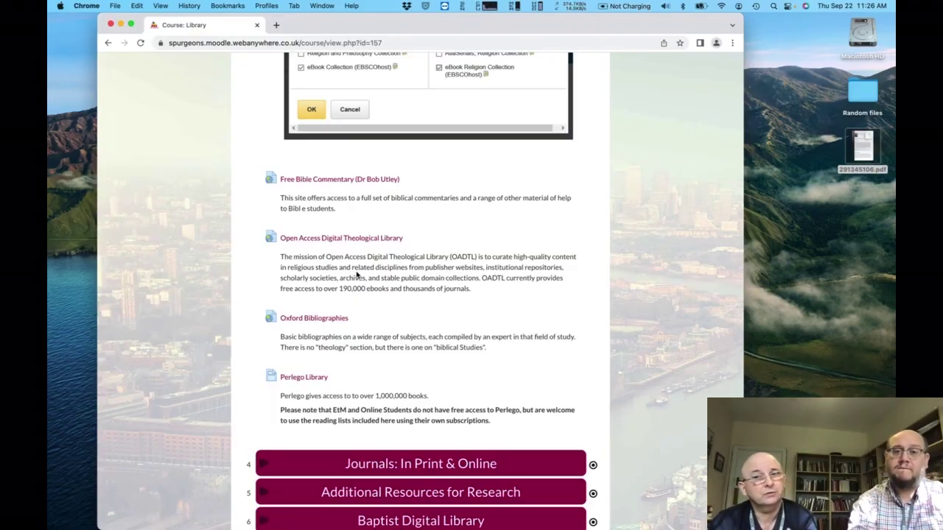
{"action": "left_click", "coordinate": [346, 236]}
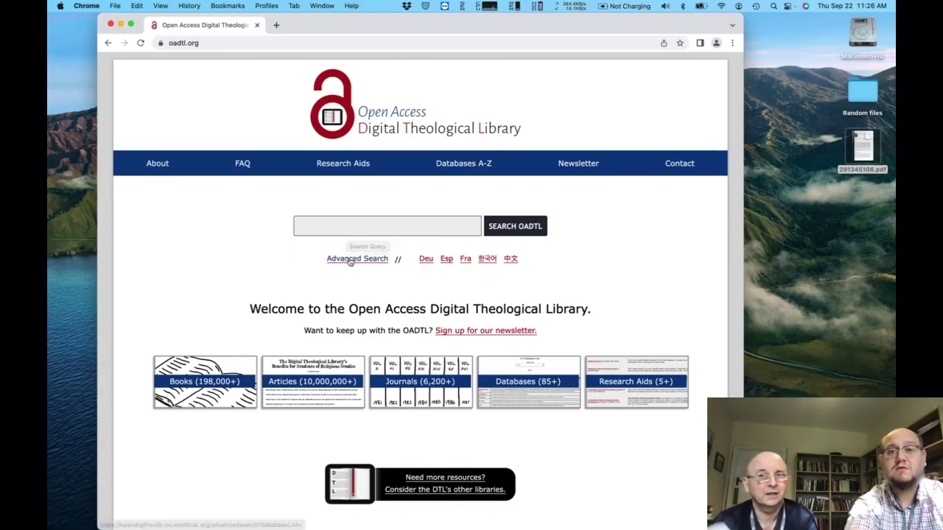
View the Advanced Search form of the Open Access Digital Theological Library and return to its home page
{"action": "left_click", "coordinate": [351, 260]}
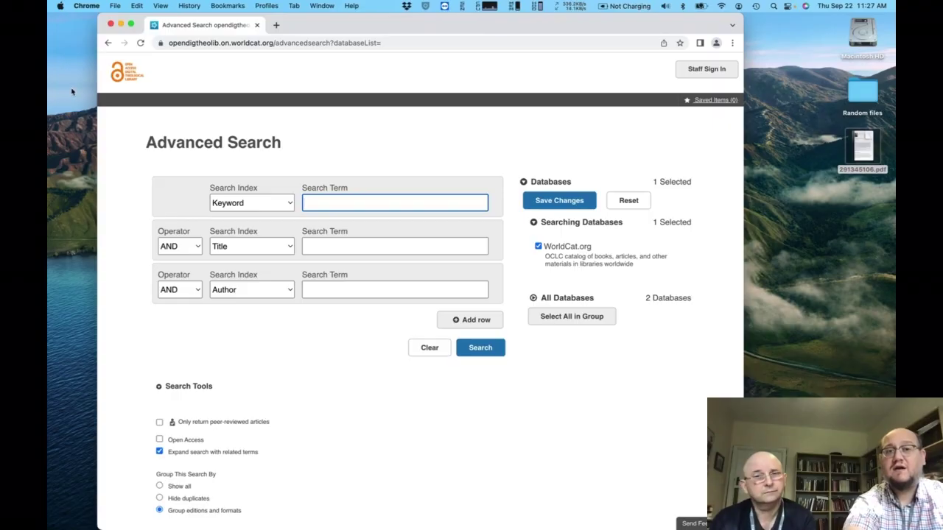
{"action": "left_click", "coordinate": [128, 84]}
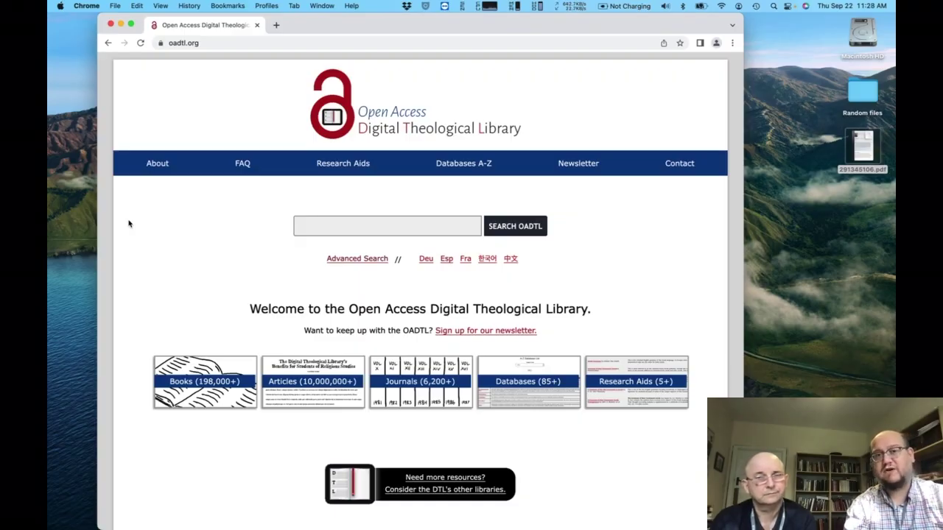
Return from the Open Access Digital Theological Library to the Spurgeon's College Moodle and open its Library page
{"action": "left_click", "coordinate": [184, 42]}
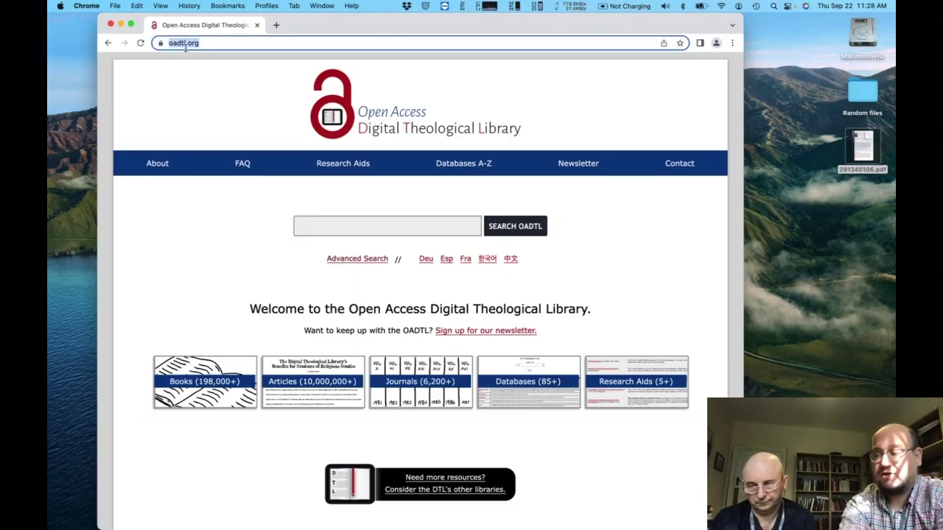
{"action": "type", "text": "spurg"}
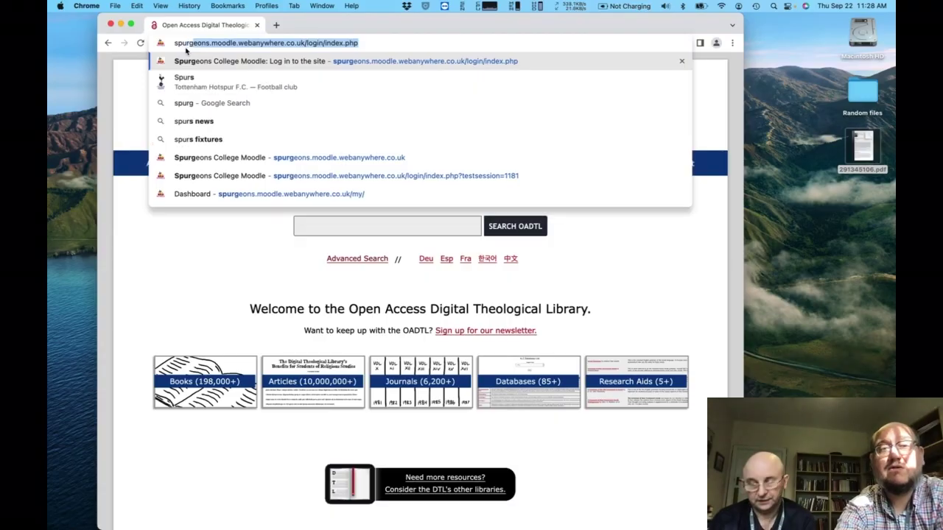
{"action": "left_click", "coordinate": [212, 168]}
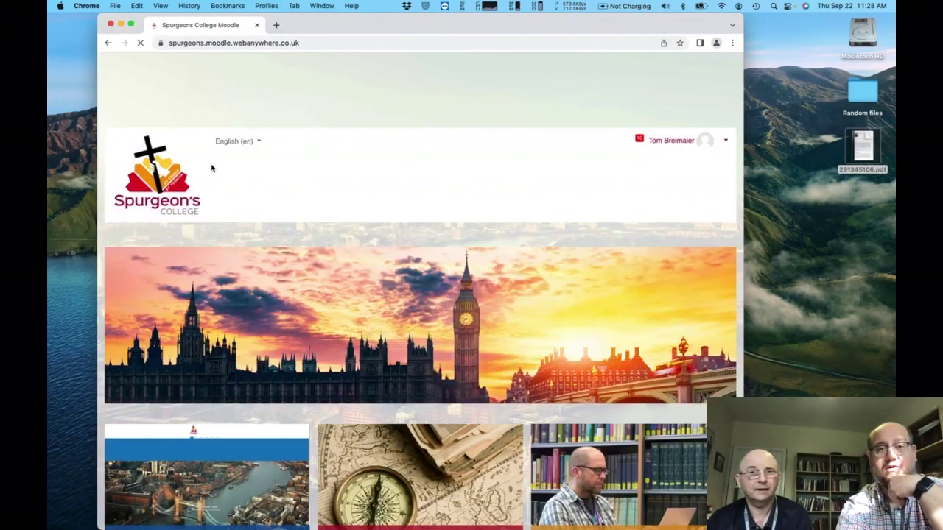
{"action": "scroll", "coordinate": [192, 143], "scroll_direction": "down", "scroll_amount": 10}
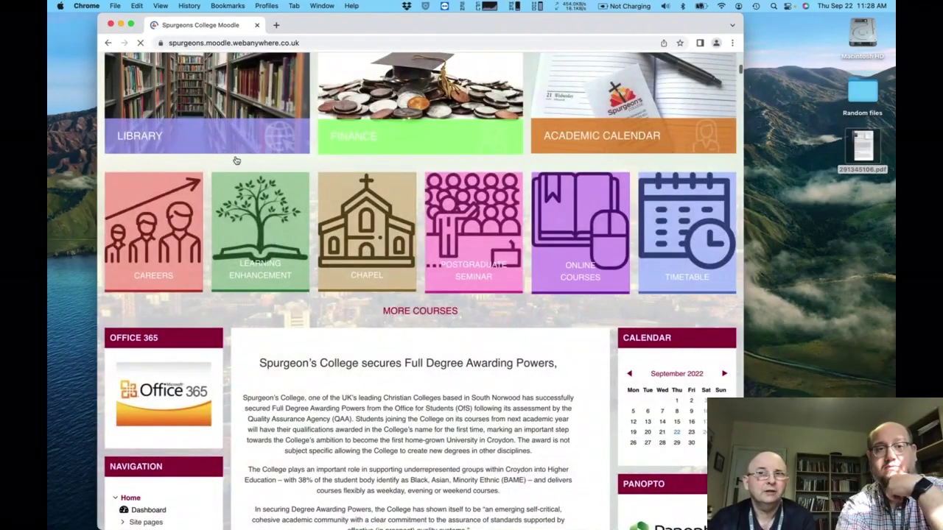
{"action": "left_click", "coordinate": [245, 77]}
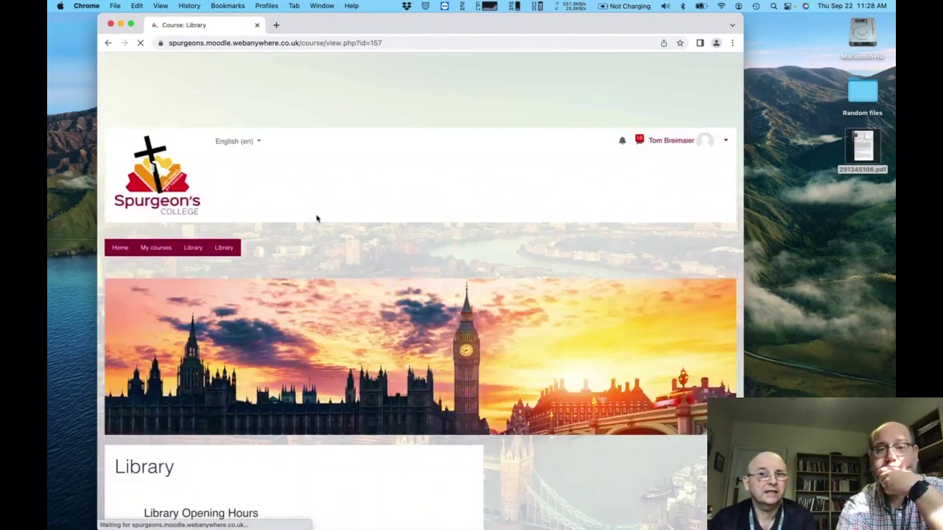
Collapse the Books: In Print & Online section and expand Journals: In Print & Online
{"action": "scroll", "coordinate": [317, 218], "scroll_direction": "down", "scroll_amount": 5}
{"action": "scroll", "coordinate": [317, 216], "scroll_direction": "down", "scroll_amount": 15}
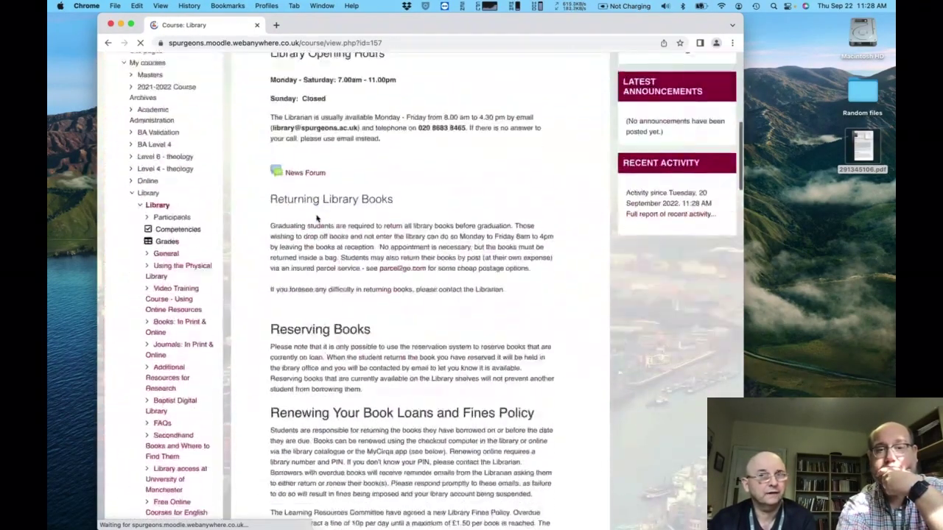
{"action": "scroll", "coordinate": [317, 216], "scroll_direction": "down", "scroll_amount": 3}
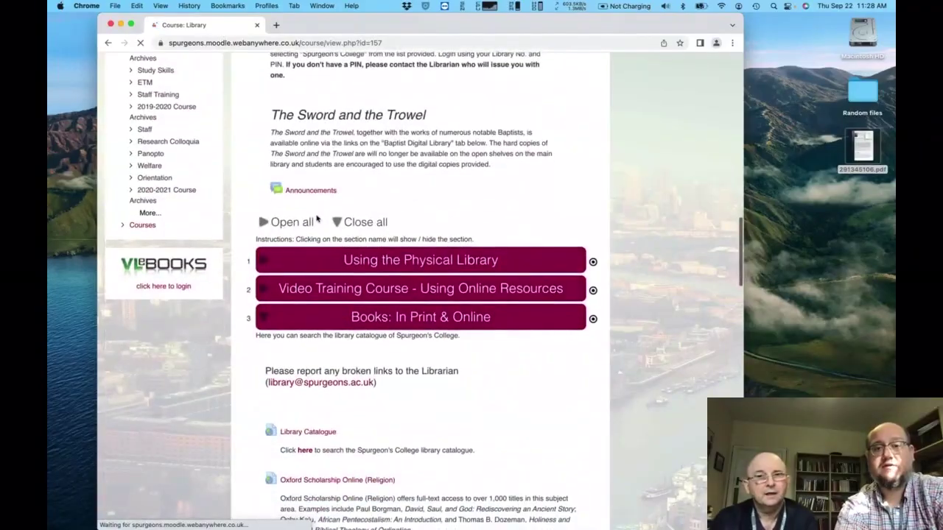
{"action": "left_click", "coordinate": [259, 319]}
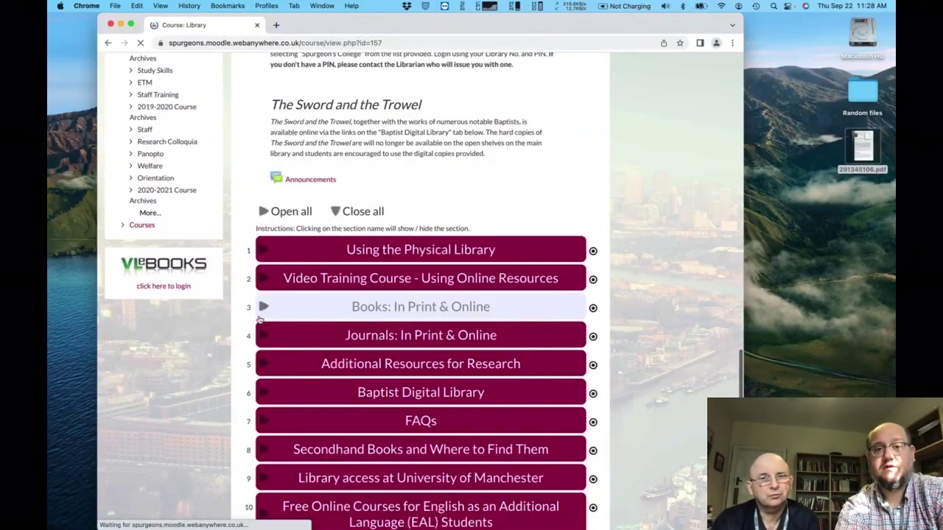
{"action": "left_click", "coordinate": [268, 337]}
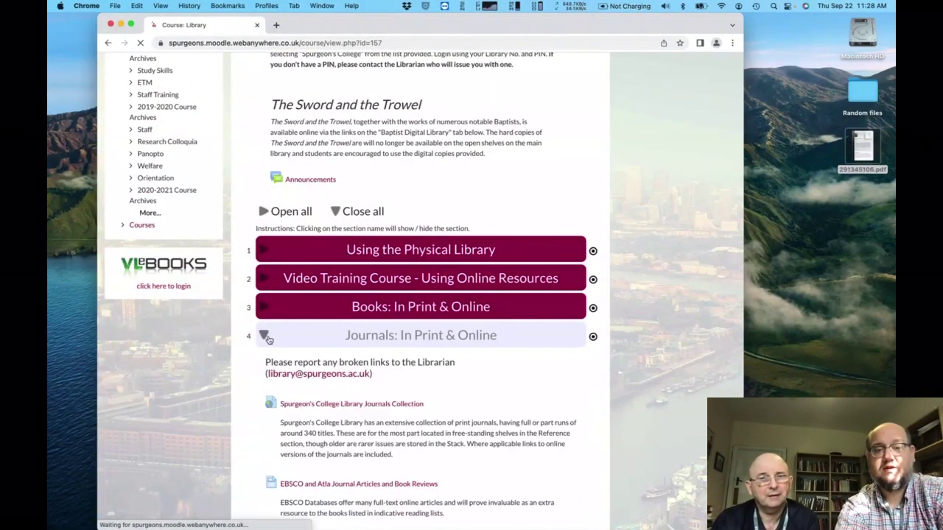
Open EBSCO and Atla Journal Articles and Book Reviews in a new browser tab and switch to it
{"action": "scroll", "coordinate": [254, 335], "scroll_direction": "down", "scroll_amount": 4}
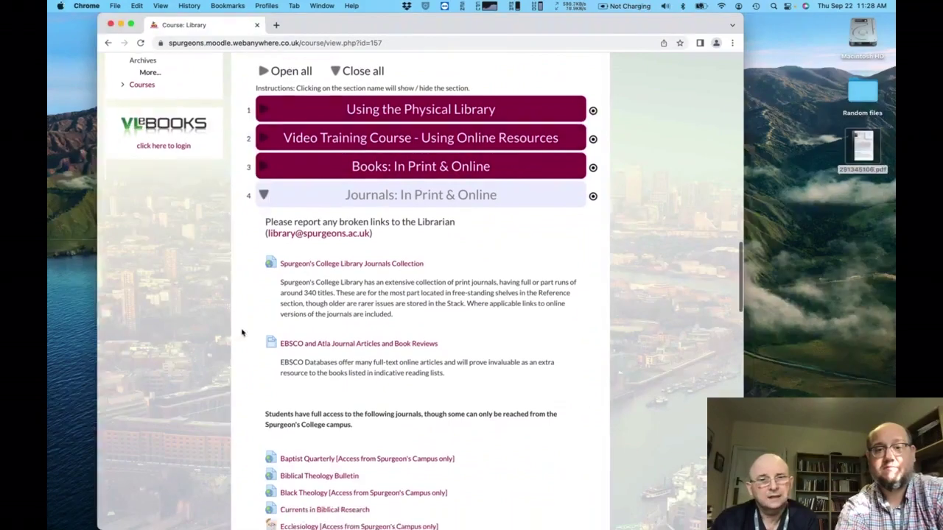
{"action": "scroll", "coordinate": [241, 333], "scroll_direction": "down", "scroll_amount": 1}
{"action": "right_click", "coordinate": [310, 317]}
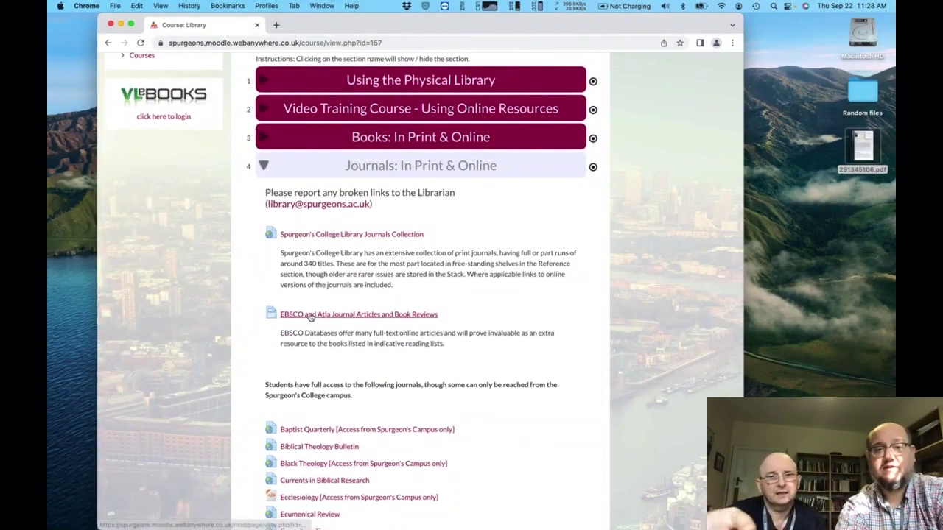
{"action": "left_click", "coordinate": [318, 320]}
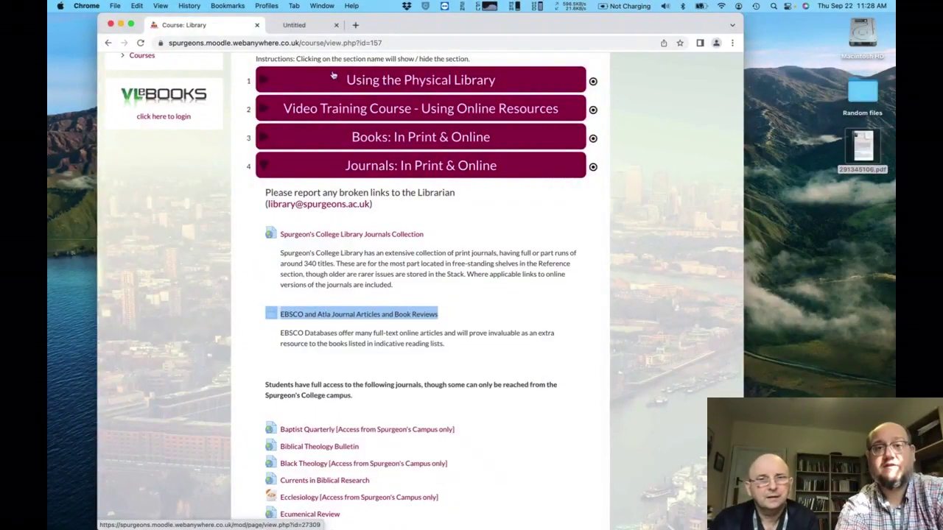
{"action": "left_click", "coordinate": [306, 30]}
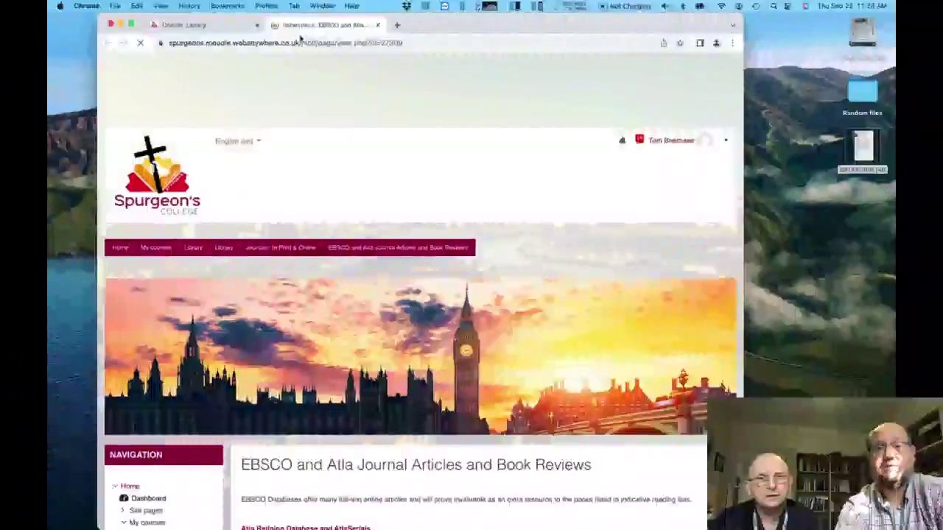
Examine the page's Atla Religion Database and Religion and Philosophy Collection descriptions and its Tutorial Videos
{"action": "scroll", "coordinate": [359, 287], "scroll_direction": "down", "scroll_amount": 5}
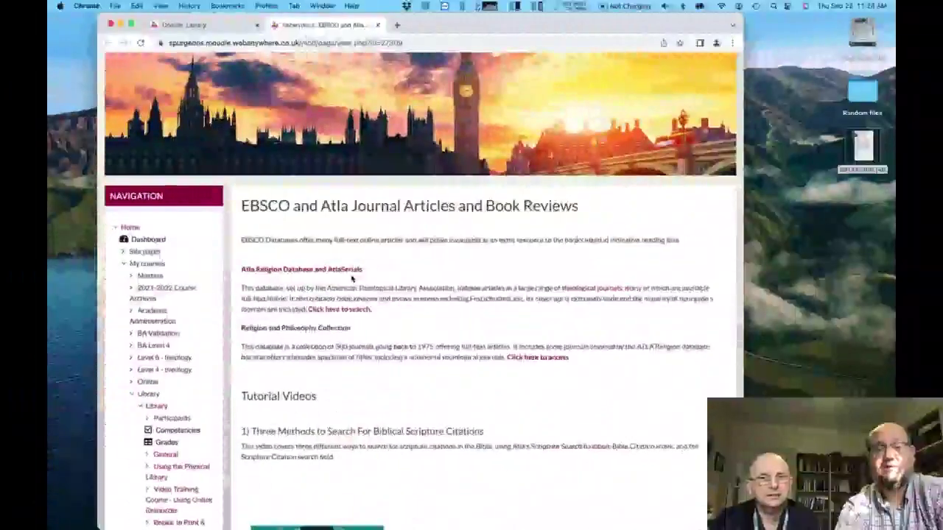
{"action": "scroll", "coordinate": [490, 274], "scroll_direction": "down", "scroll_amount": 5}
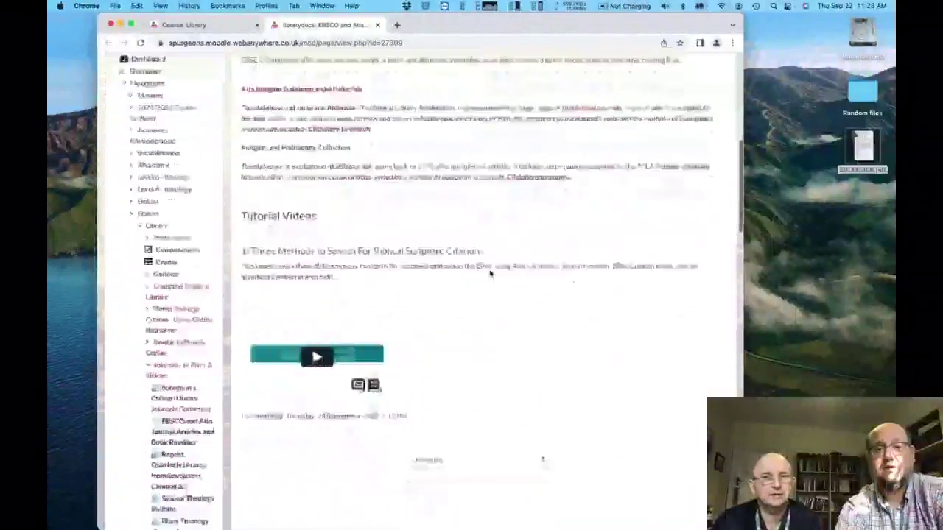
{"action": "scroll", "coordinate": [490, 274], "scroll_direction": "up", "scroll_amount": 2}
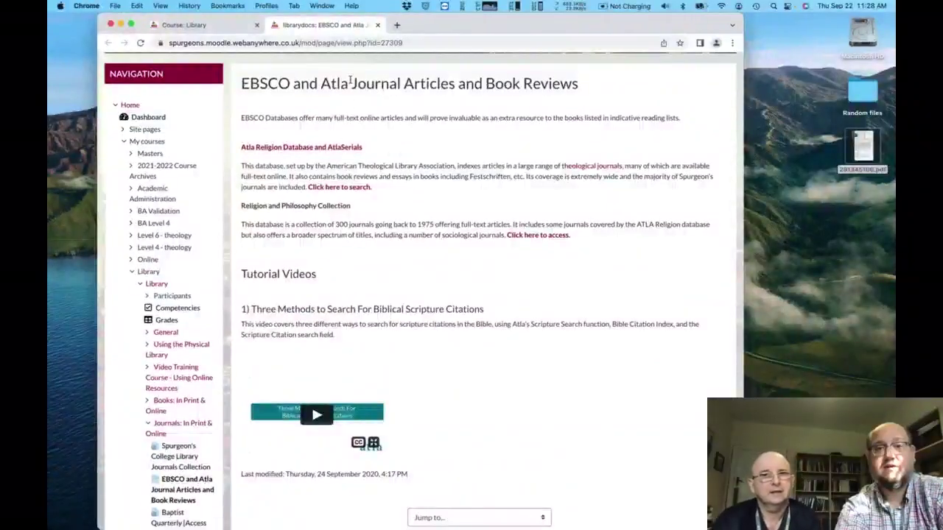
Open the Atla Religion Database and run an advanced search for "trees in the bible"
{"action": "left_click", "coordinate": [292, 148]}
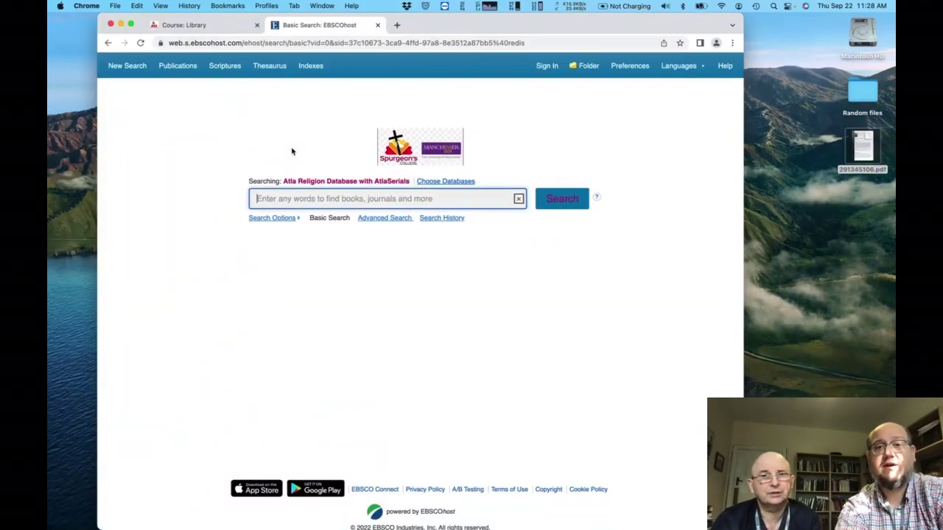
{"action": "left_click", "coordinate": [401, 221]}
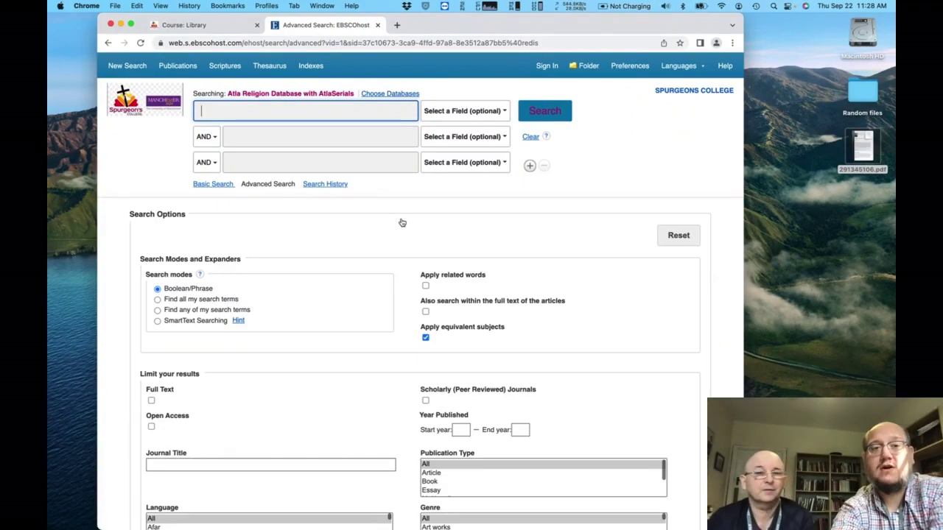
{"action": "type", "text": "trees in the bi"}
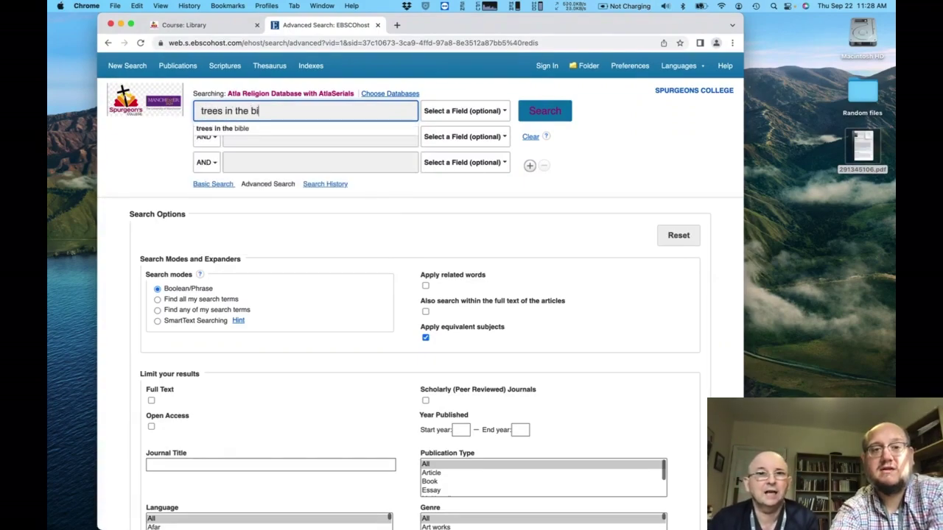
{"action": "type", "text": "ble"}
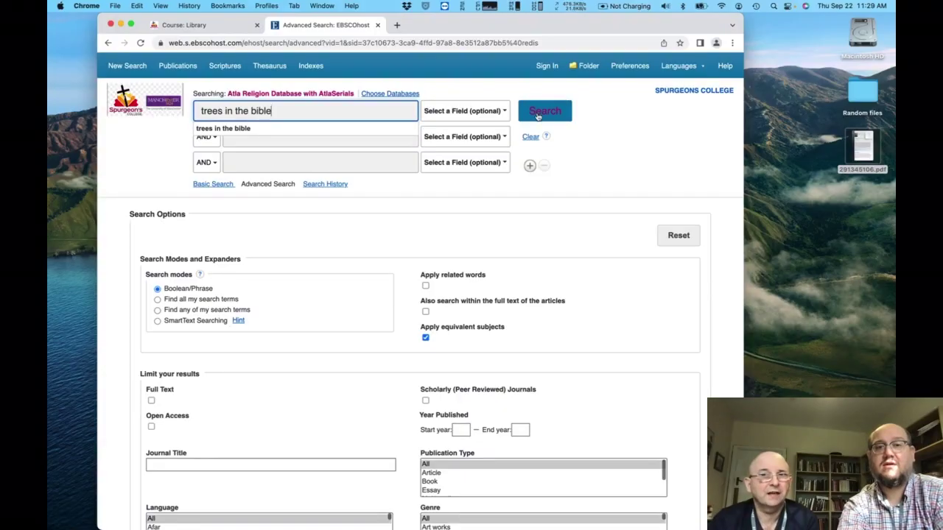
{"action": "left_click", "coordinate": [394, 185]}
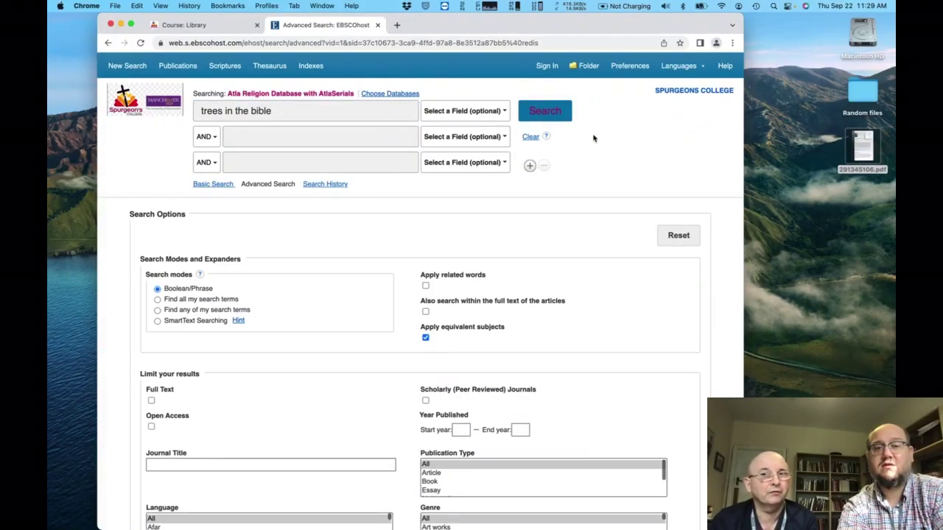
{"action": "left_click", "coordinate": [540, 110]}
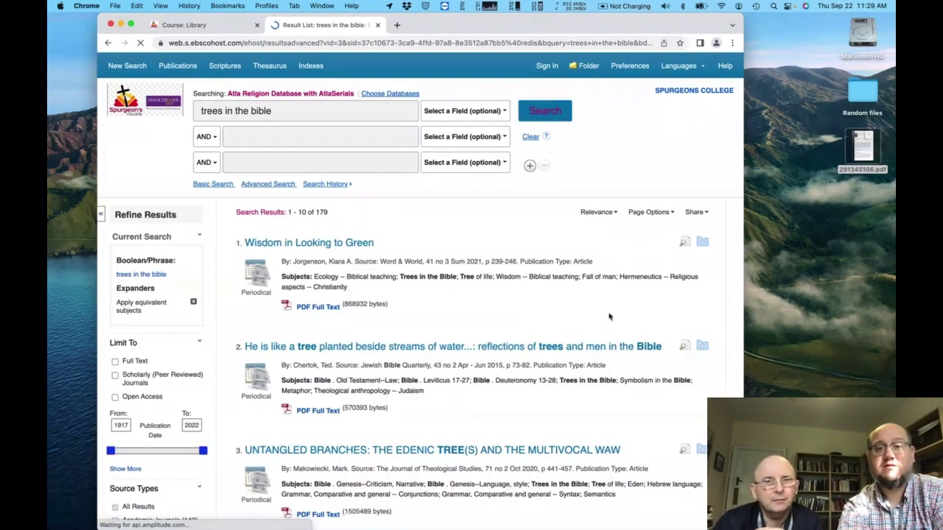
Open the record "He is like a tree planted beside streams of water" and search by its subject Trees in the Bible
{"action": "scroll", "coordinate": [610, 315], "scroll_direction": "down", "scroll_amount": 3}
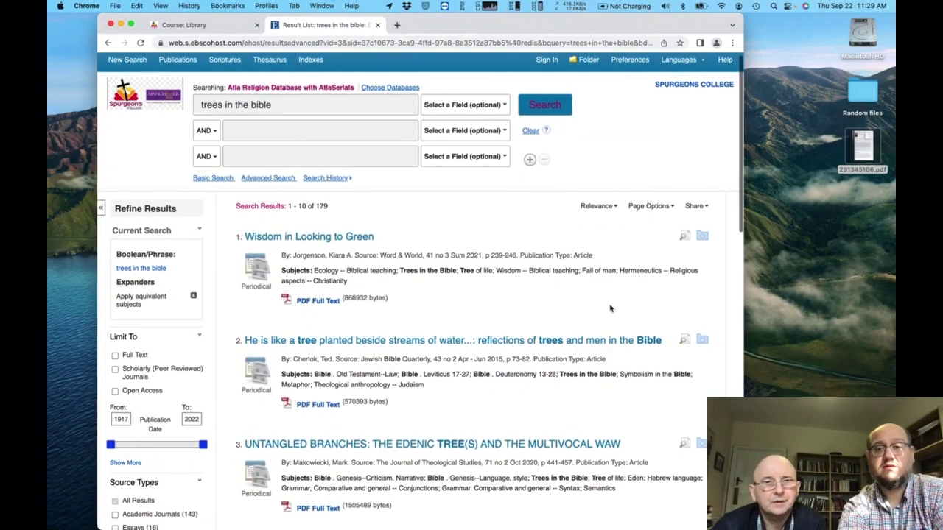
{"action": "scroll", "coordinate": [610, 309], "scroll_direction": "down", "scroll_amount": 2}
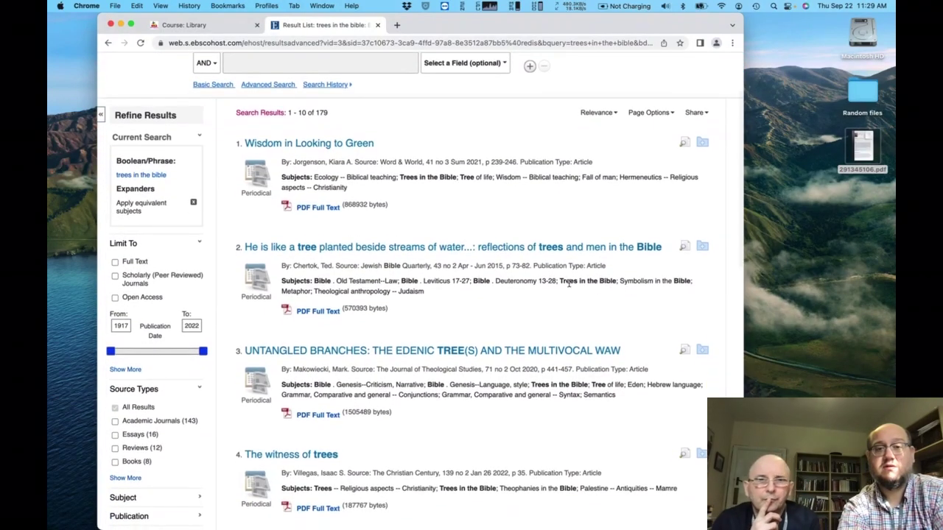
{"action": "left_click", "coordinate": [398, 249]}
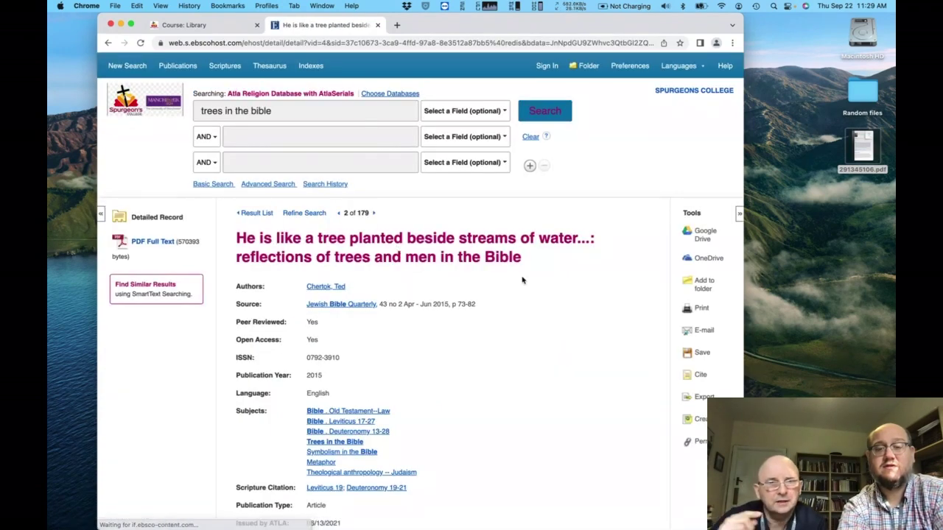
{"action": "scroll", "coordinate": [583, 310], "scroll_direction": "down", "scroll_amount": 3}
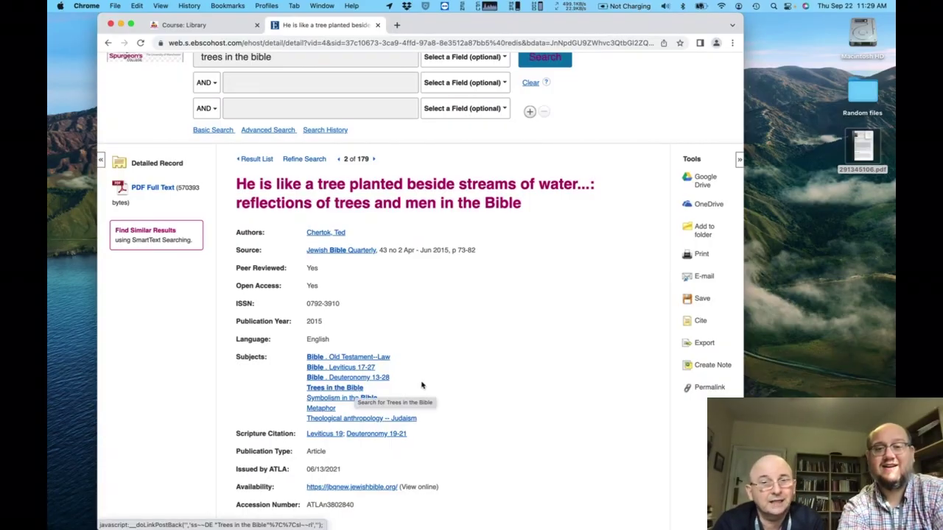
{"action": "left_click", "coordinate": [348, 390]}
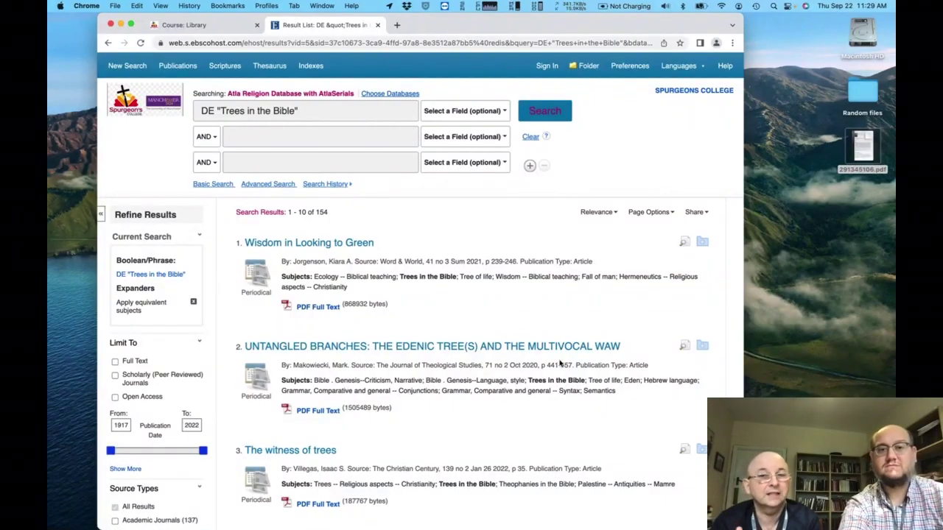
Look through the subject search results and inspect the full list of source types without applying a filter
{"action": "scroll", "coordinate": [560, 363], "scroll_direction": "down", "scroll_amount": 3}
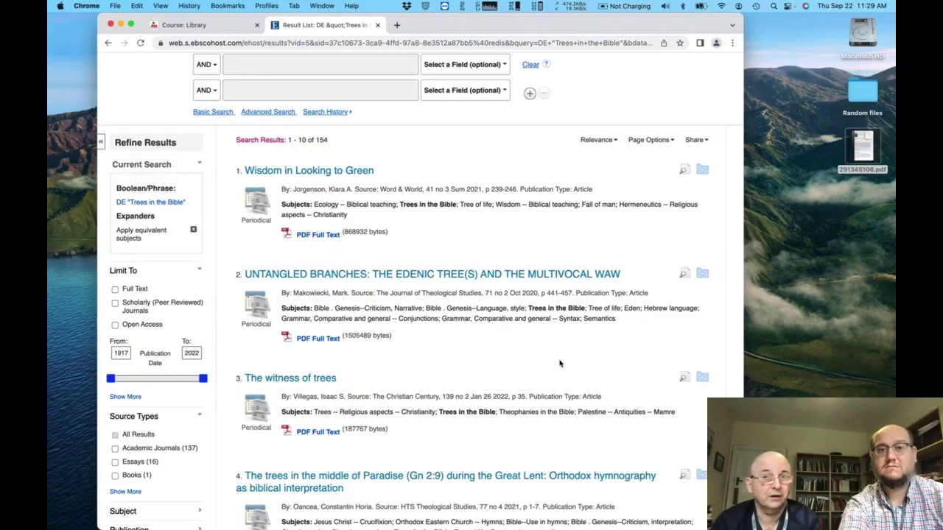
{"action": "scroll", "coordinate": [560, 363], "scroll_direction": "down", "scroll_amount": 2}
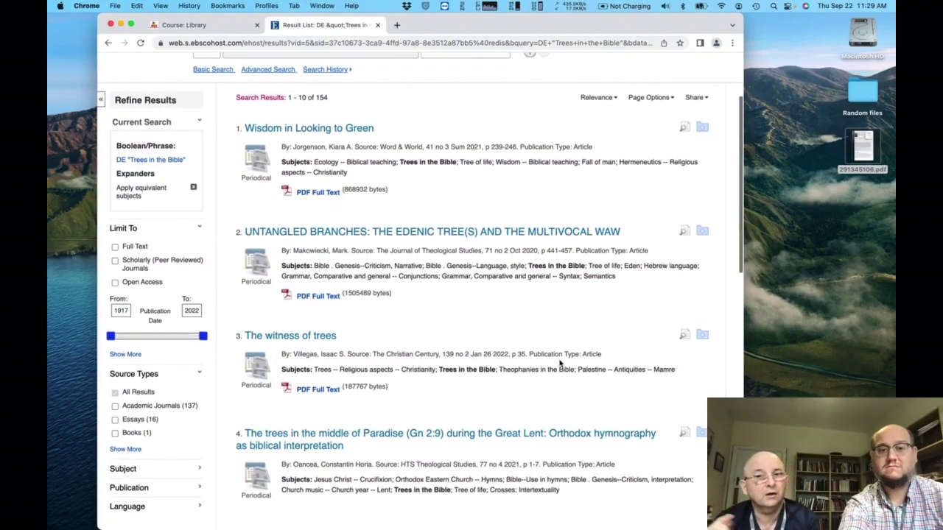
{"action": "scroll", "coordinate": [560, 363], "scroll_direction": "down", "scroll_amount": 2}
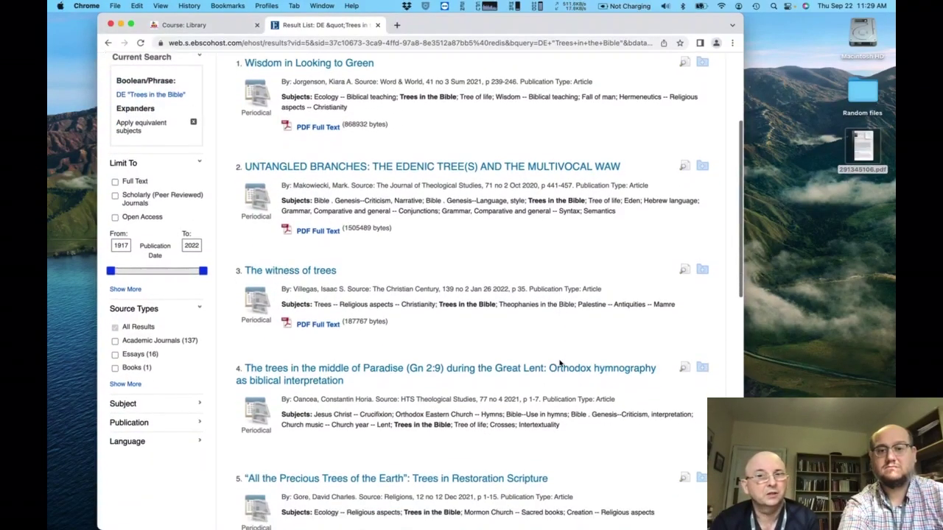
{"action": "scroll", "coordinate": [560, 364], "scroll_direction": "down", "scroll_amount": 3}
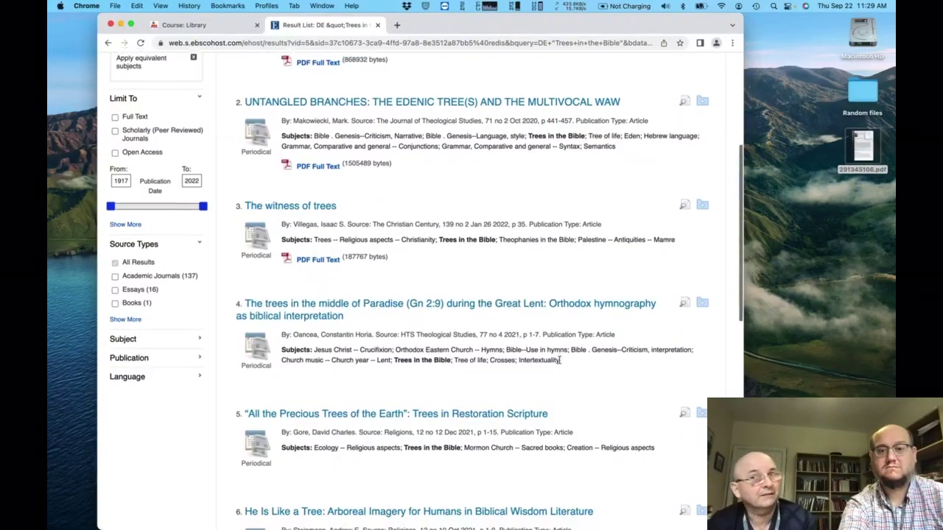
{"action": "scroll", "coordinate": [559, 360], "scroll_direction": "down", "scroll_amount": 5}
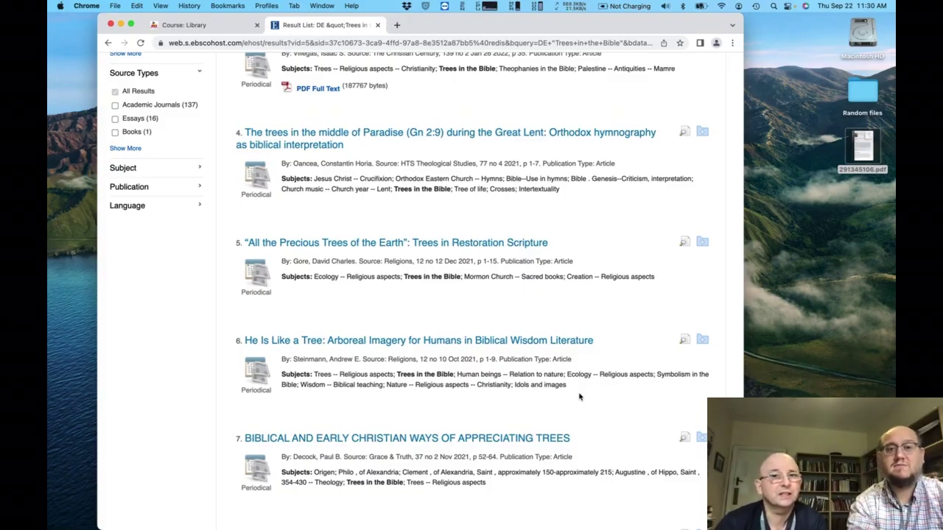
{"action": "scroll", "coordinate": [189, 238], "scroll_direction": "up", "scroll_amount": 2}
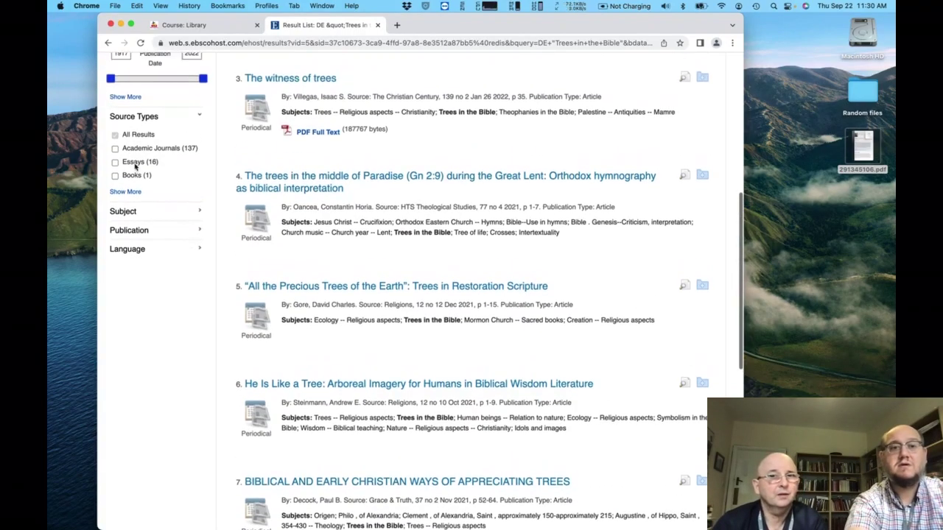
{"action": "left_click", "coordinate": [115, 193]}
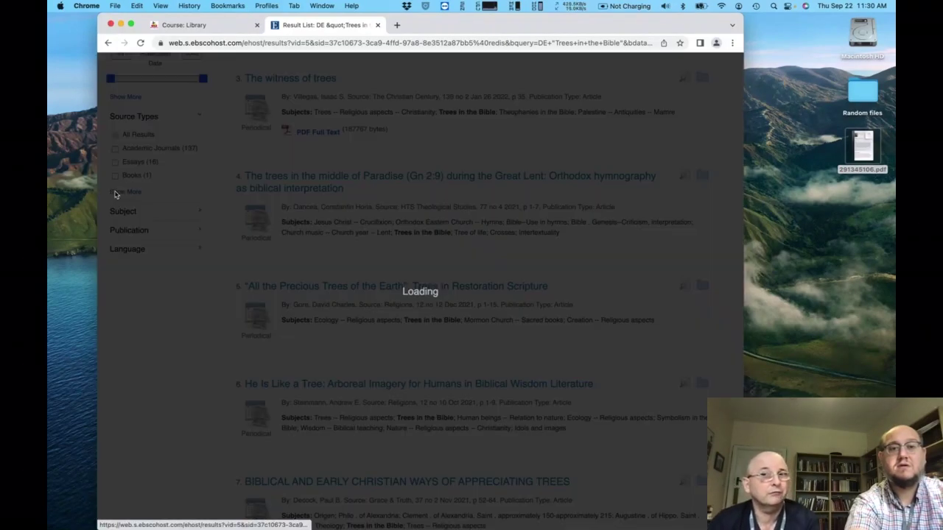
{"action": "scroll", "coordinate": [342, 293], "scroll_direction": "down", "scroll_amount": 3}
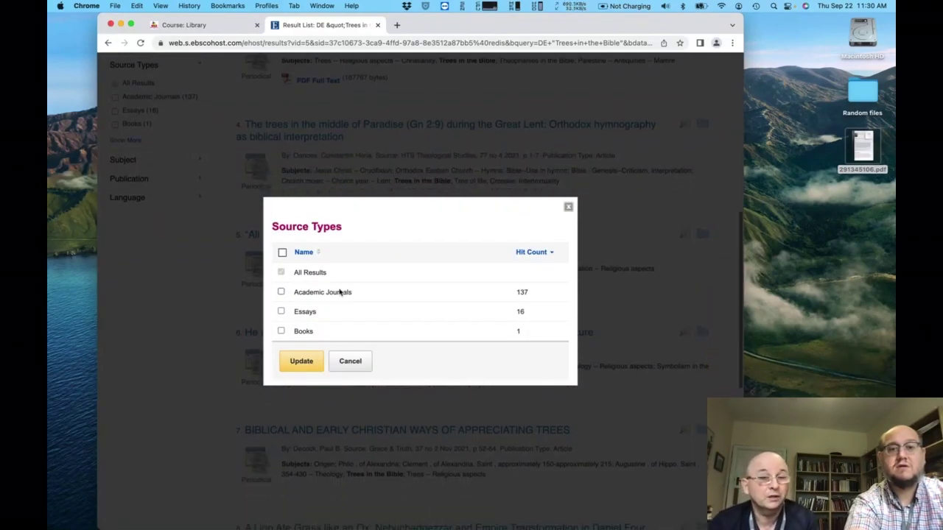
{"action": "left_click", "coordinate": [568, 207]}
{"action": "scroll", "coordinate": [161, 295], "scroll_direction": "up", "scroll_amount": 2}
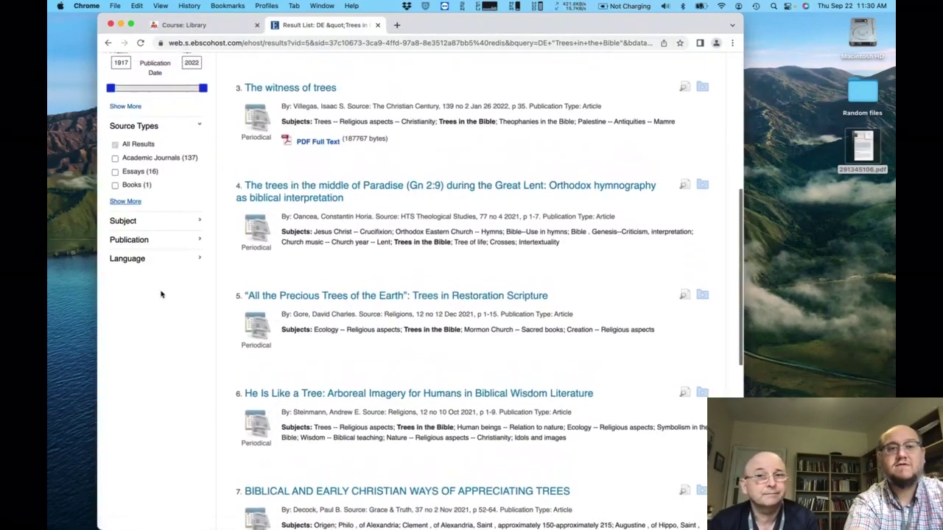
Open the record "All the Precious Trees of the Earth": Trees in Restoration Scripture and examine its details down to Availability
{"action": "scroll", "coordinate": [166, 295], "scroll_direction": "up", "scroll_amount": 4}
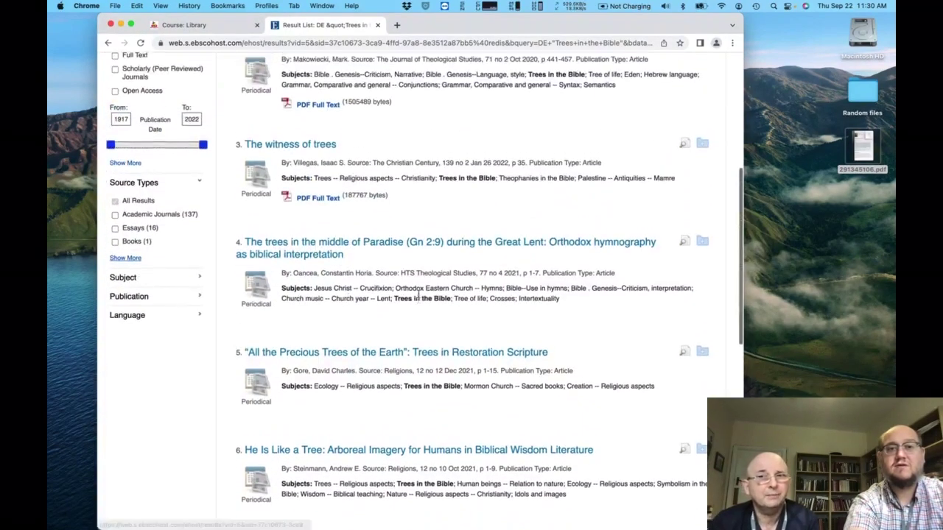
{"action": "scroll", "coordinate": [417, 294], "scroll_direction": "up", "scroll_amount": 2}
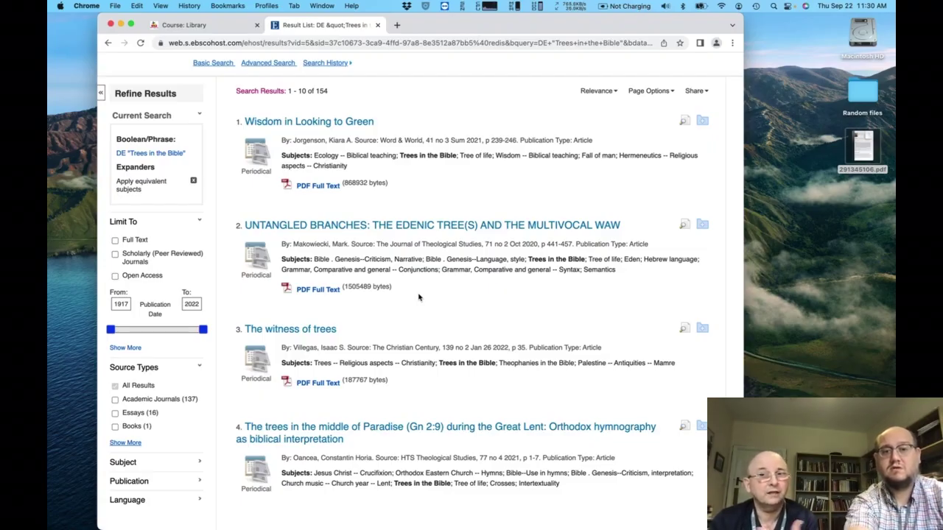
{"action": "scroll", "coordinate": [418, 296], "scroll_direction": "down", "scroll_amount": 3}
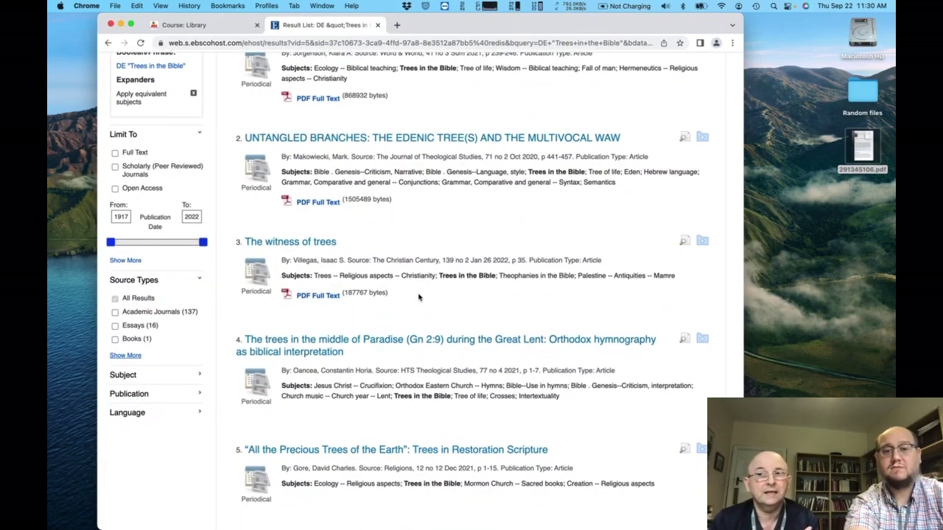
{"action": "scroll", "coordinate": [418, 297], "scroll_direction": "down", "scroll_amount": 1}
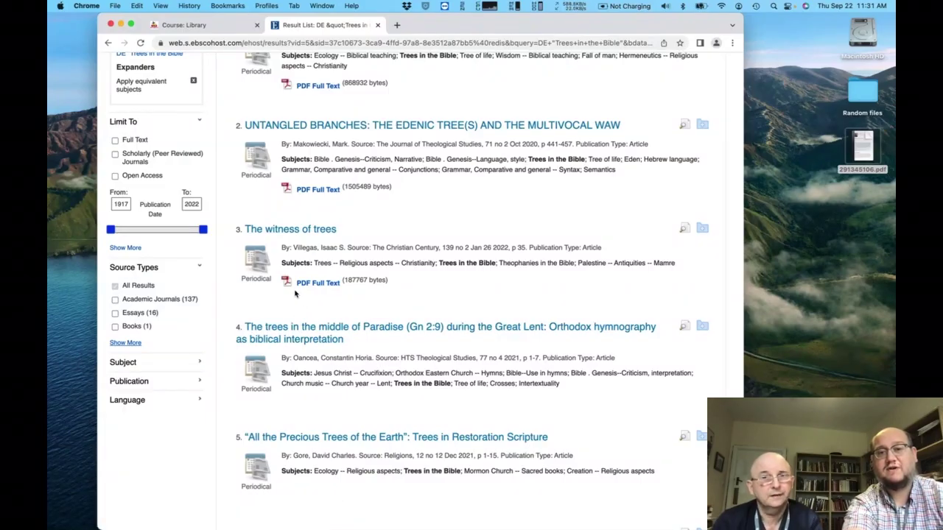
{"action": "left_click", "coordinate": [357, 441]}
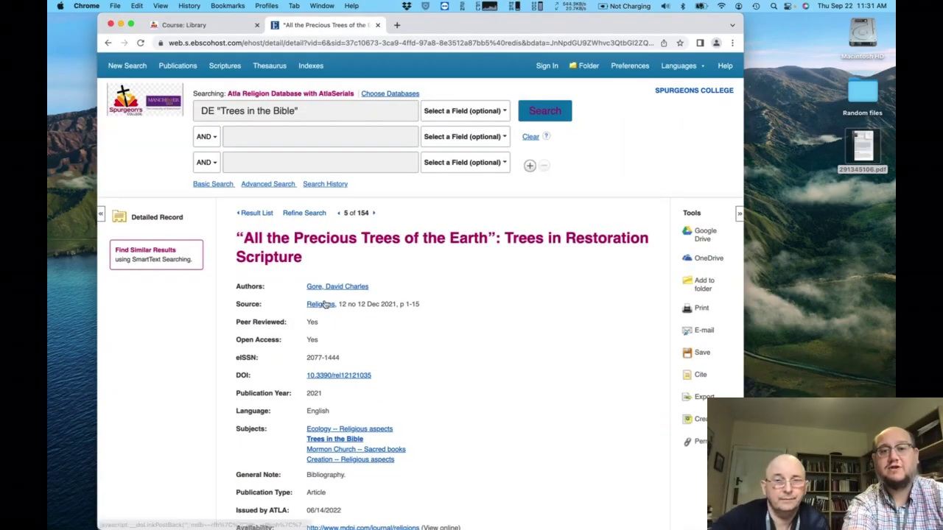
{"action": "scroll", "coordinate": [422, 348], "scroll_direction": "down", "scroll_amount": 3}
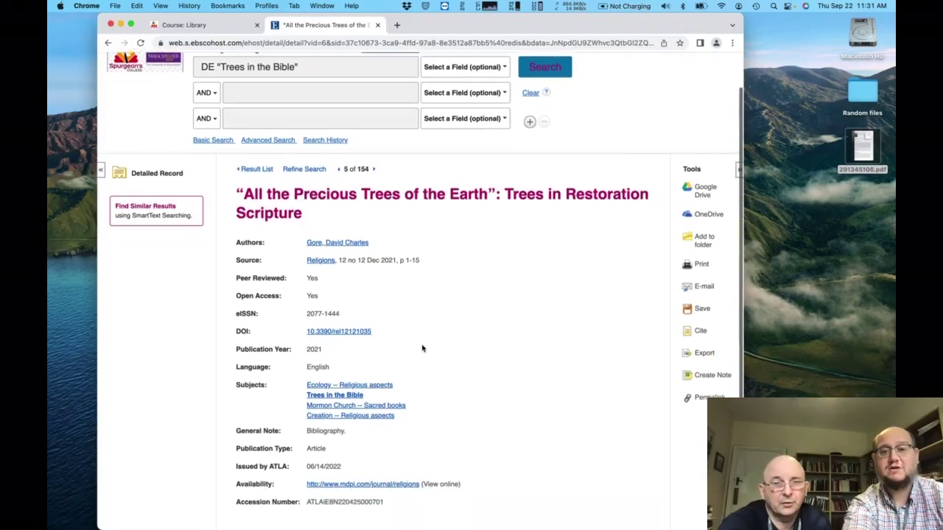
{"action": "scroll", "coordinate": [422, 348], "scroll_direction": "down", "scroll_amount": 1}
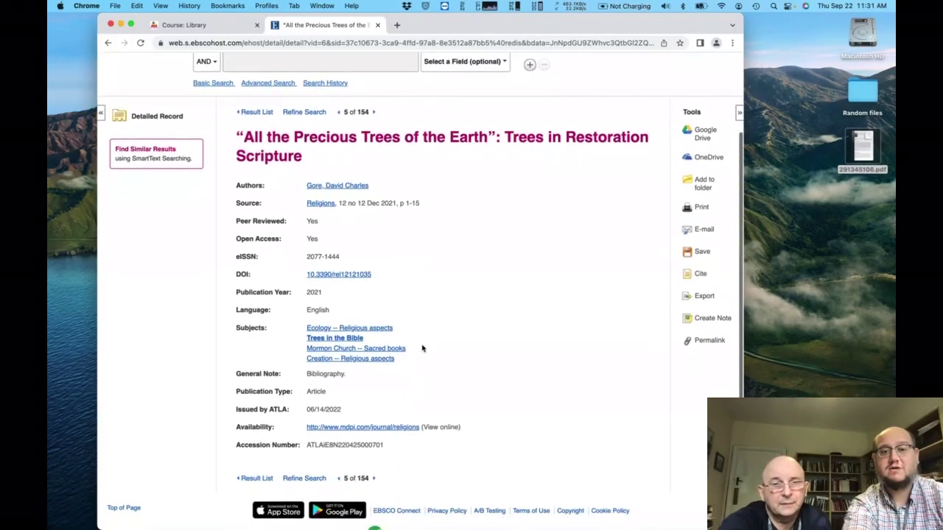
Open the record's mdpi.com/journal/religions availability link in a new browser tab and look over the Religions journal page
{"action": "right_click", "coordinate": [389, 433]}
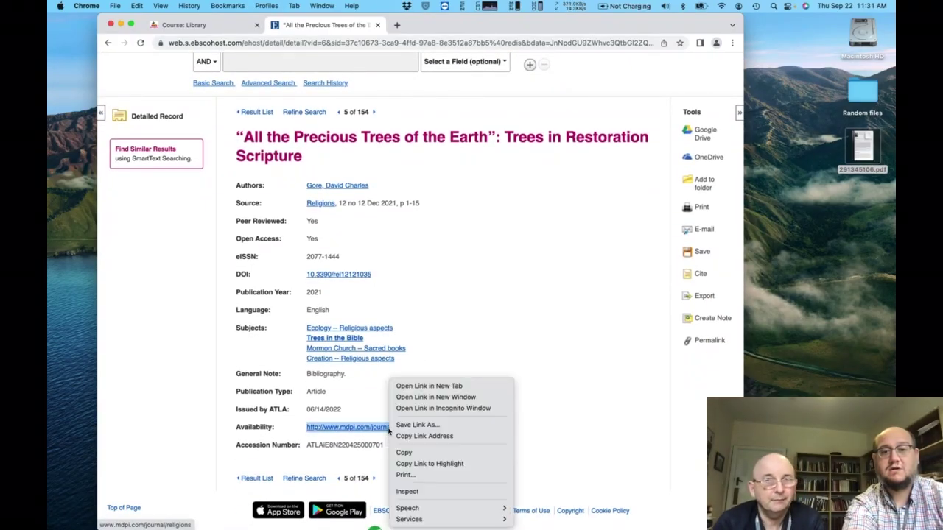
{"action": "left_click", "coordinate": [415, 386]}
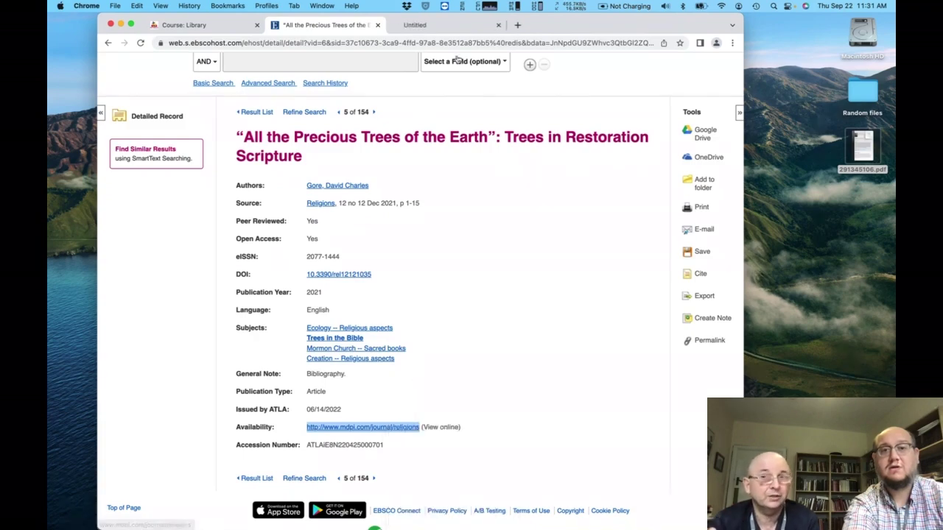
{"action": "left_click", "coordinate": [426, 30]}
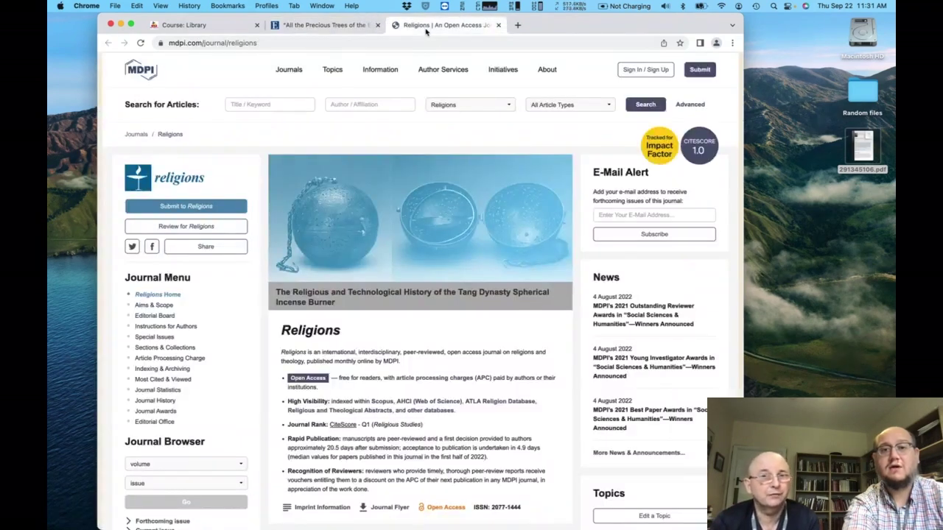
{"action": "scroll", "coordinate": [400, 321], "scroll_direction": "down", "scroll_amount": 2}
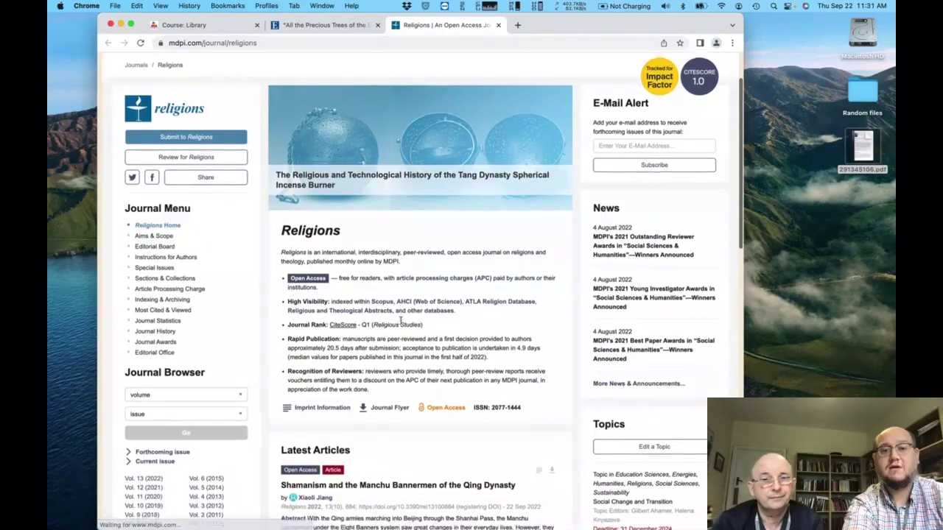
{"action": "scroll", "coordinate": [401, 321], "scroll_direction": "down", "scroll_amount": 1}
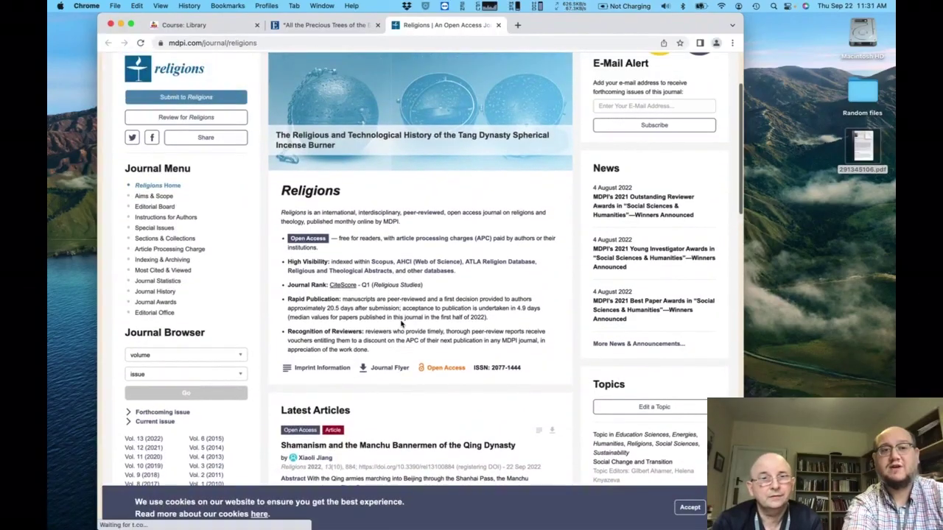
Close the Religions journal page and return from the article record to the result list
{"action": "left_click", "coordinate": [499, 25]}
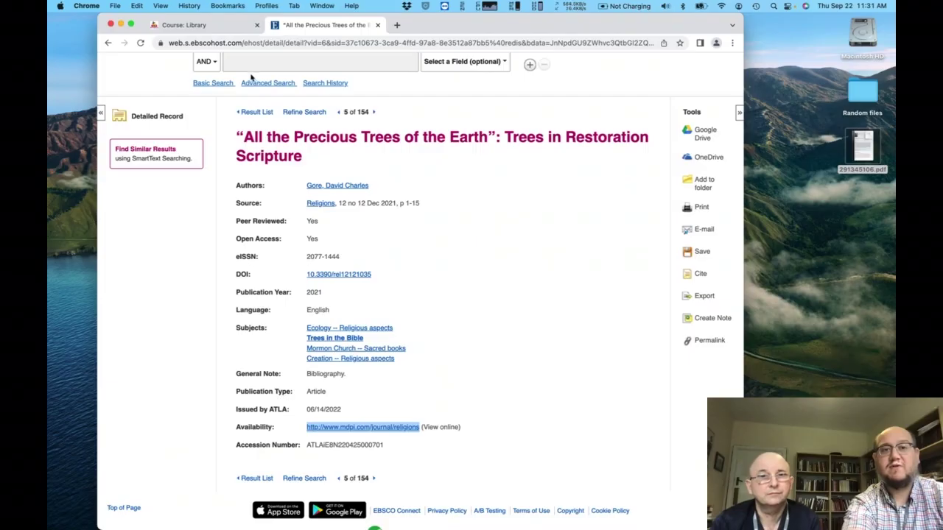
{"action": "scroll", "coordinate": [237, 180], "scroll_direction": "up", "scroll_amount": 2}
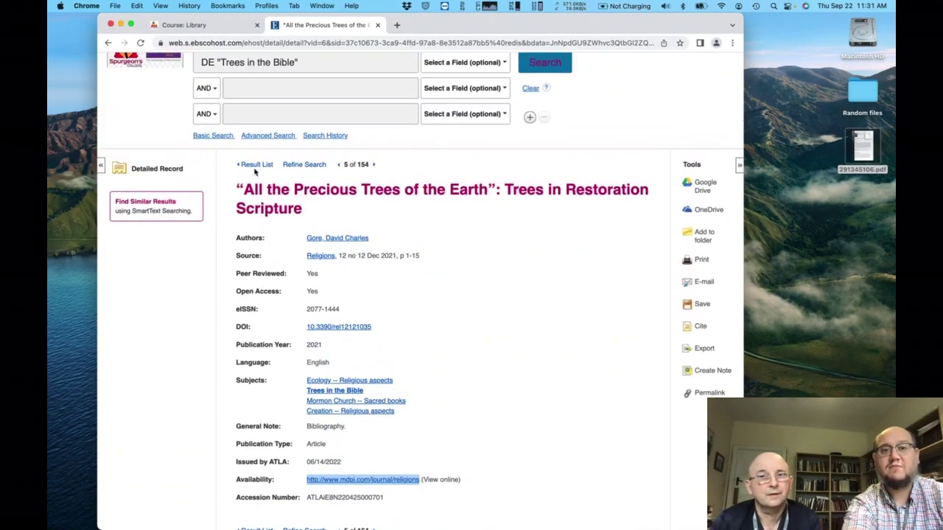
{"action": "left_click", "coordinate": [256, 164]}
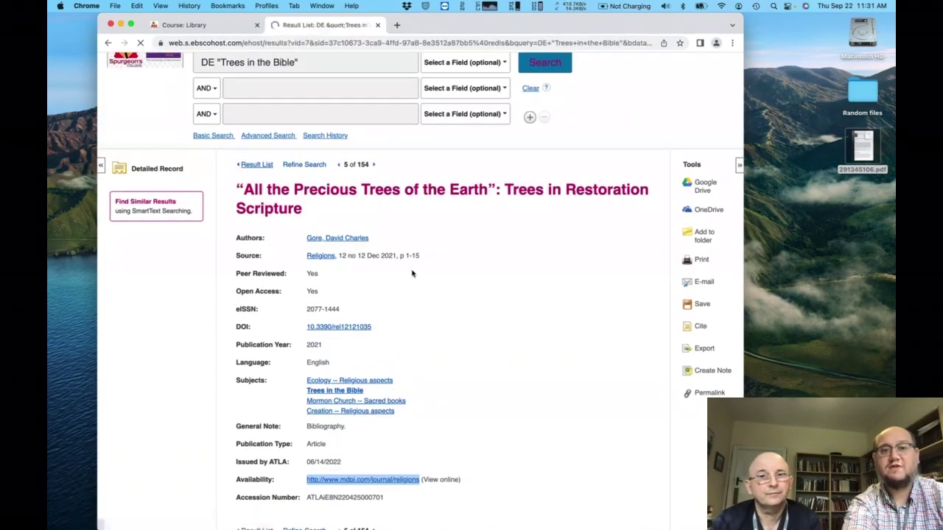
Go back to the start of the subject search results and highlight the total number of results
{"action": "scroll", "coordinate": [373, 174], "scroll_direction": "up", "scroll_amount": 5}
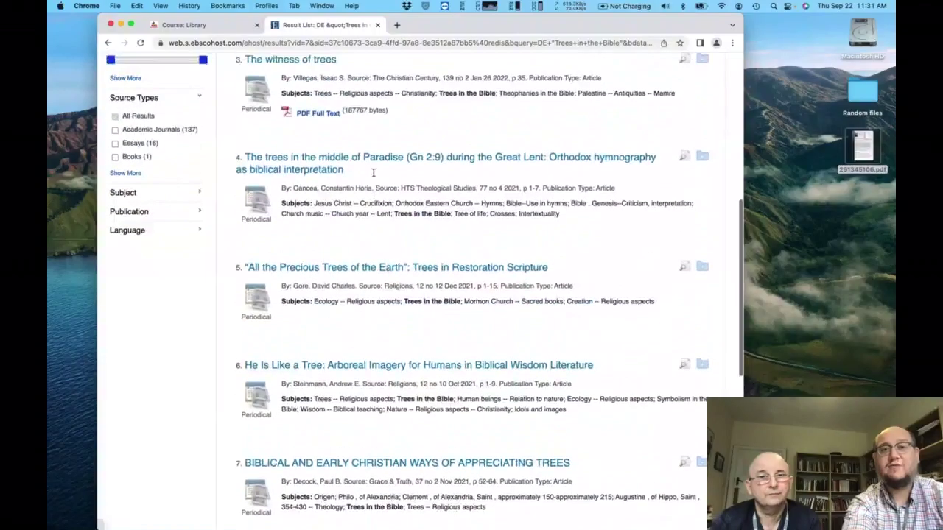
{"action": "scroll", "coordinate": [373, 174], "scroll_direction": "up", "scroll_amount": 1}
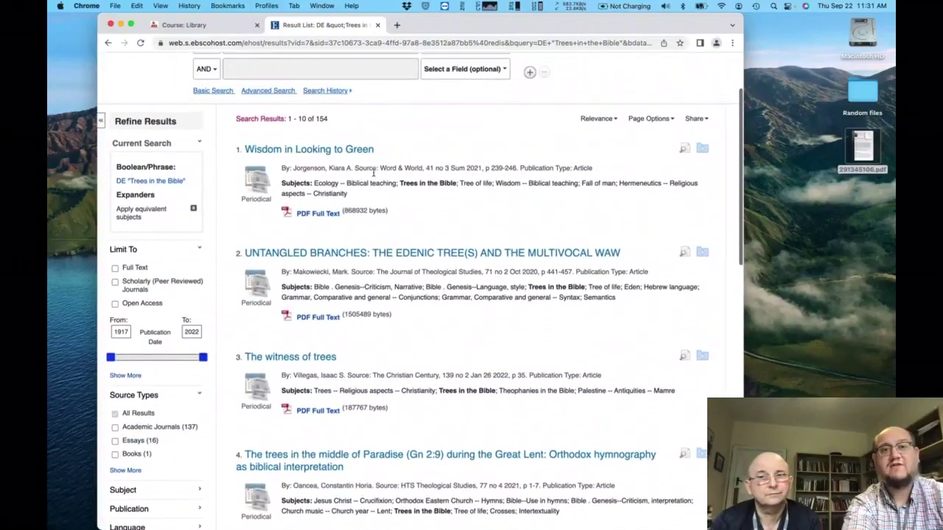
{"action": "left_click_drag", "start_coordinate": [336, 120], "coordinate": [315, 119]}
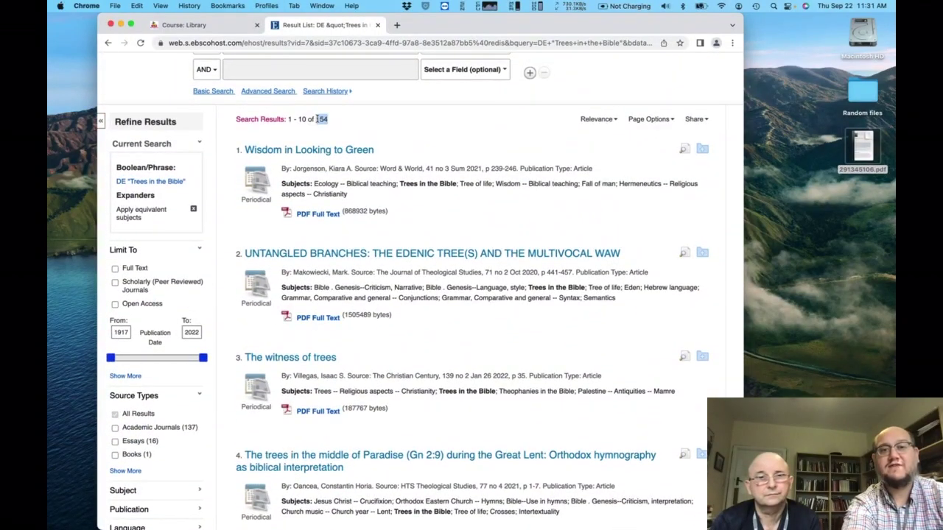
{"action": "left_click", "coordinate": [437, 192]}
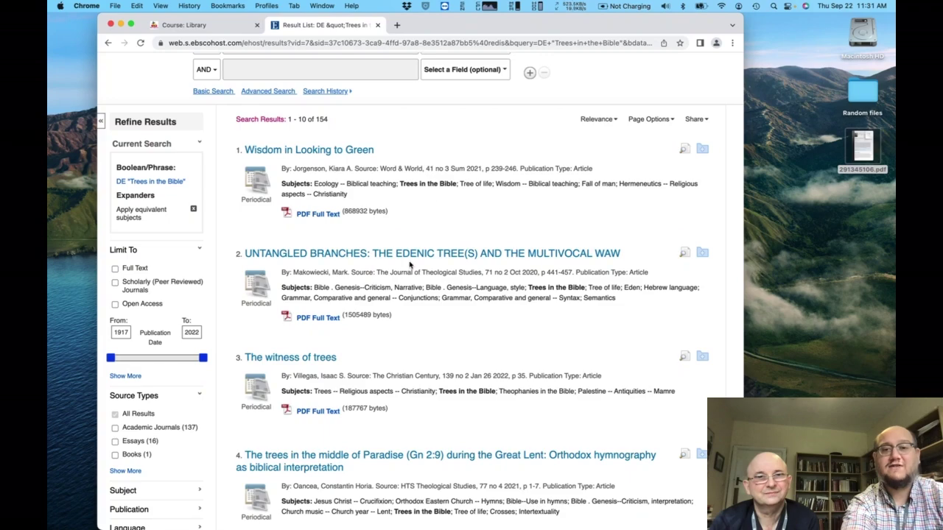
Open the PDF full text of "Untangled Branches: The Edenic Tree(s) and the Multivocal Waw" in a new browser tab, skim its opening pages and close it
{"action": "right_click", "coordinate": [322, 318]}
{"action": "left_click", "coordinate": [347, 324]}
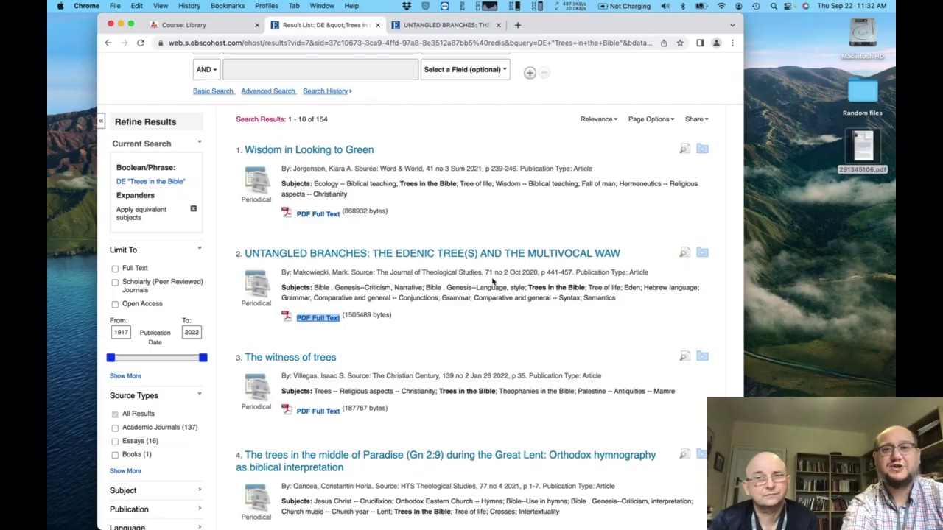
{"action": "left_click", "coordinate": [451, 24]}
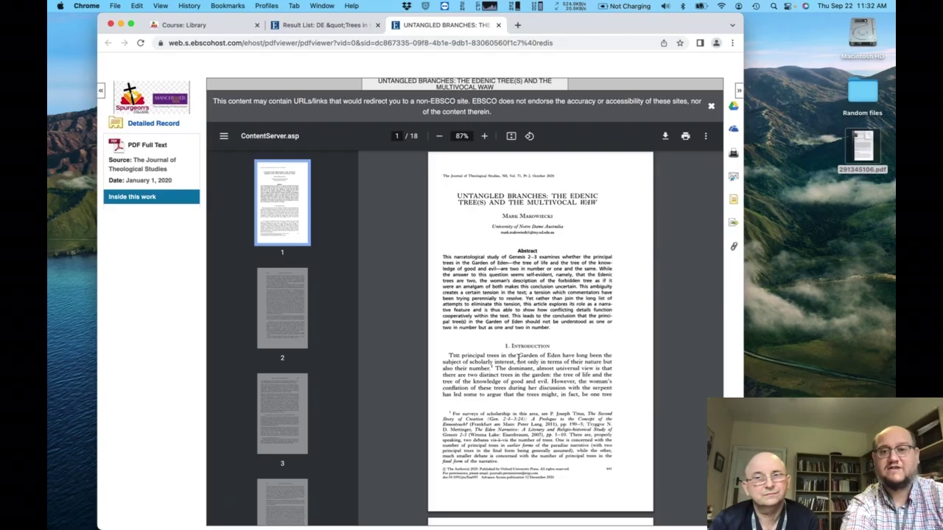
{"action": "scroll", "coordinate": [519, 359], "scroll_direction": "down", "scroll_amount": 2}
{"action": "scroll", "coordinate": [519, 358], "scroll_direction": "down", "scroll_amount": 4}
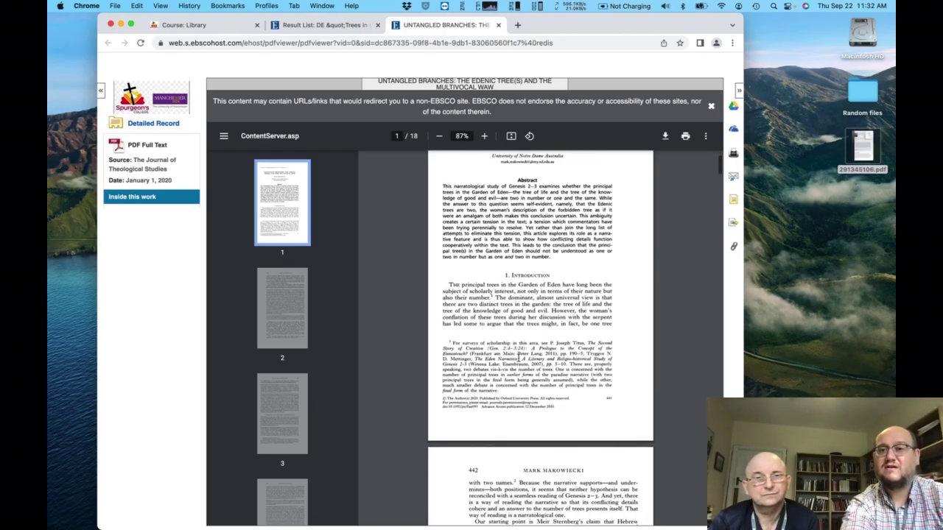
{"action": "scroll", "coordinate": [519, 359], "scroll_direction": "up", "scroll_amount": 6}
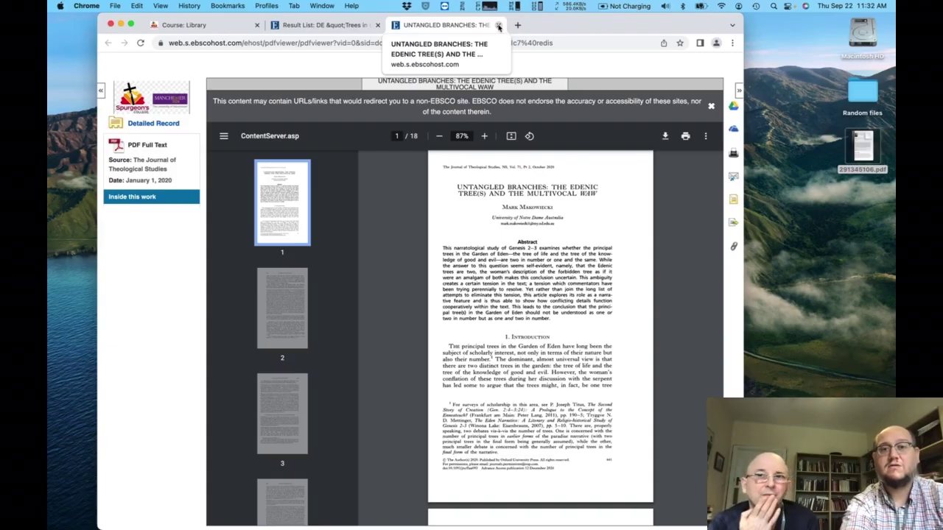
{"action": "left_click", "coordinate": [499, 26]}
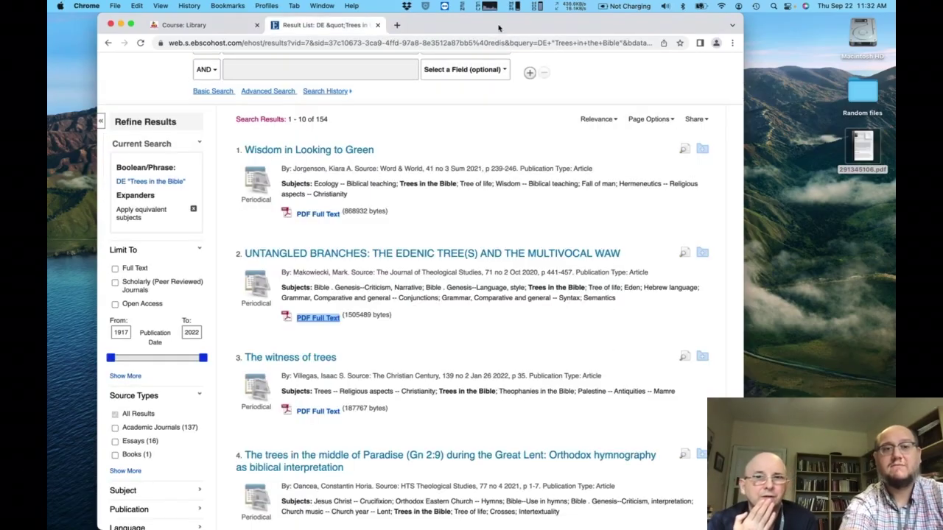
{"action": "left_click", "coordinate": [452, 207]}
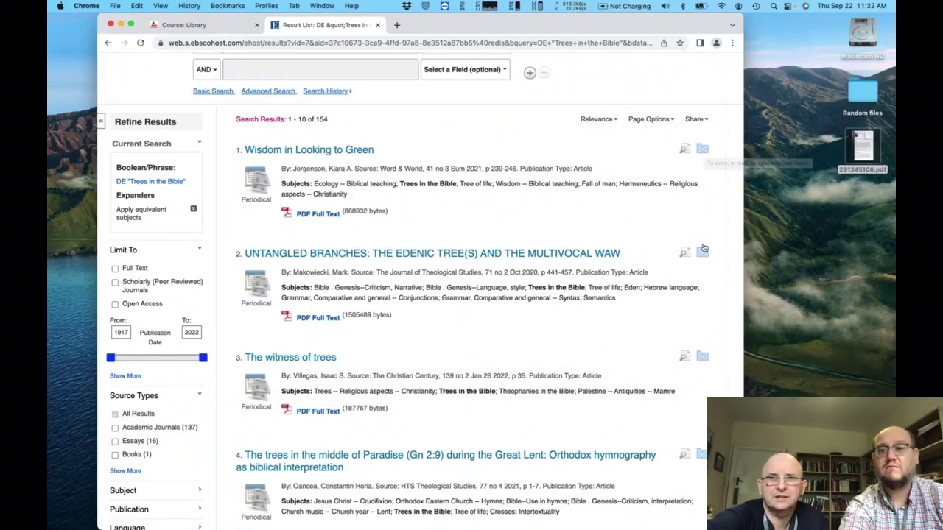
Add the first three results, Wisdom in Looking to Green, Untangled Branches and The witness of trees, to the folder
{"action": "left_click", "coordinate": [704, 150]}
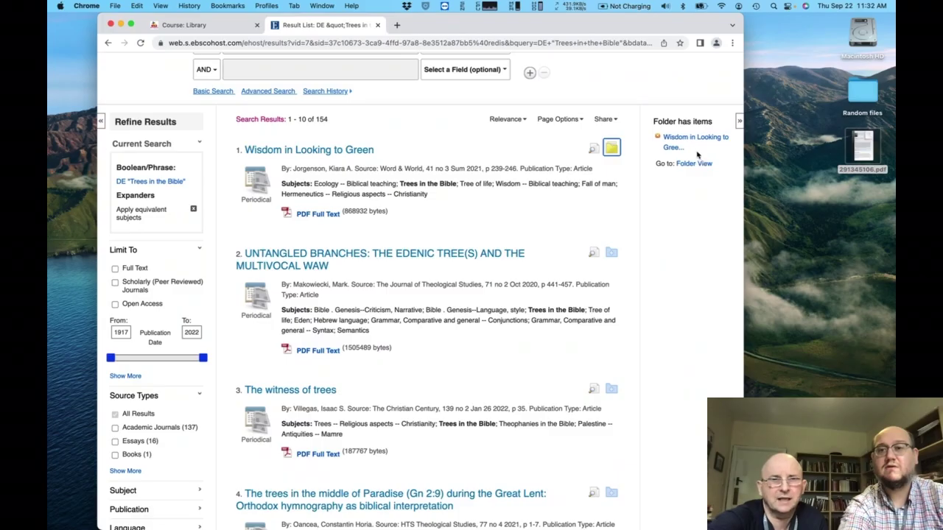
{"action": "left_click", "coordinate": [612, 253]}
{"action": "left_click", "coordinate": [611, 389]}
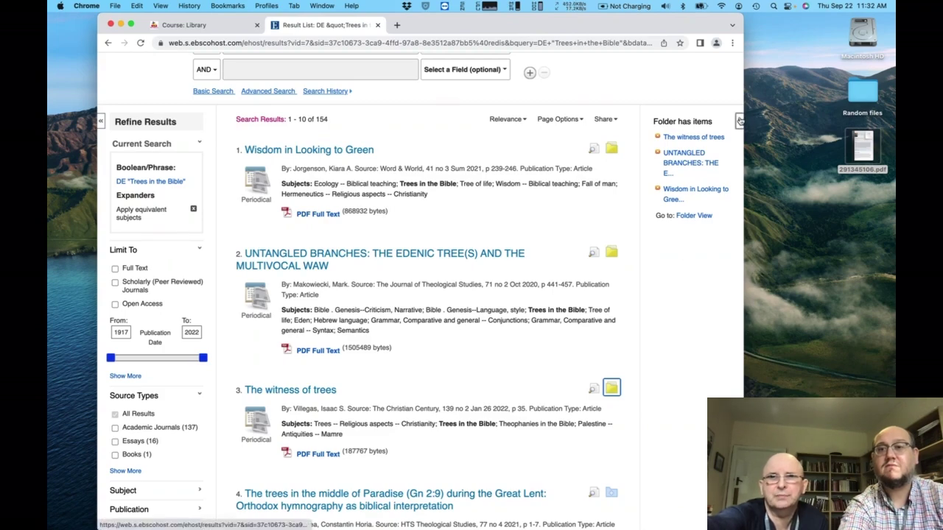
Open the folder contents and select all the saved articles
{"action": "scroll", "coordinate": [725, 87], "scroll_direction": "up", "scroll_amount": 3}
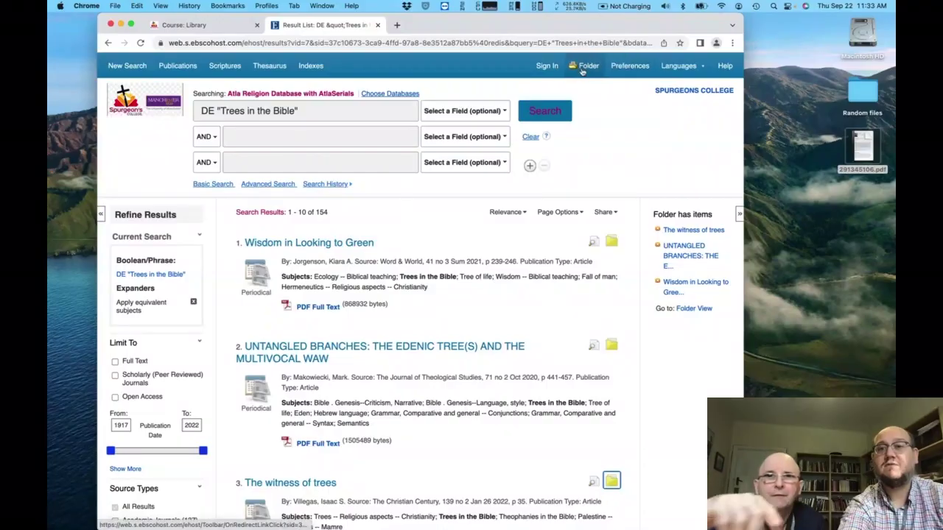
{"action": "left_click", "coordinate": [581, 71]}
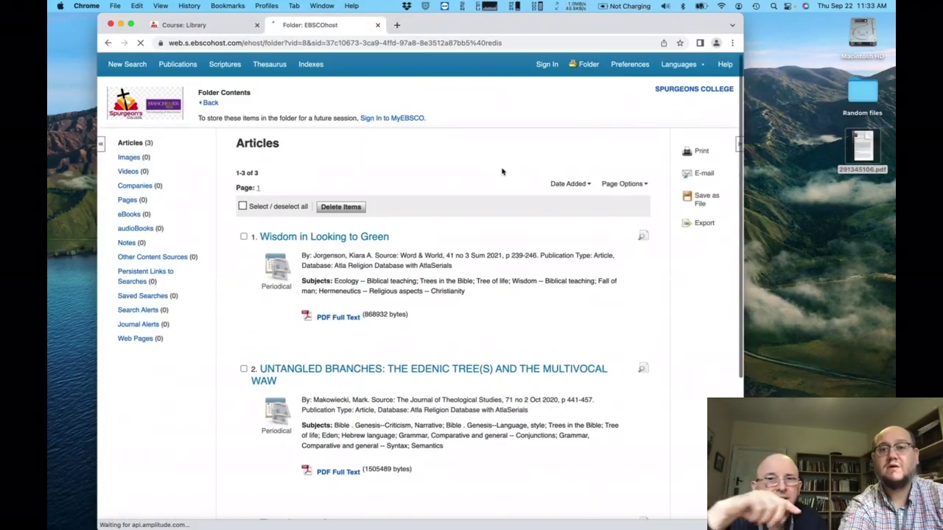
{"action": "scroll", "coordinate": [502, 172], "scroll_direction": "down", "scroll_amount": 1}
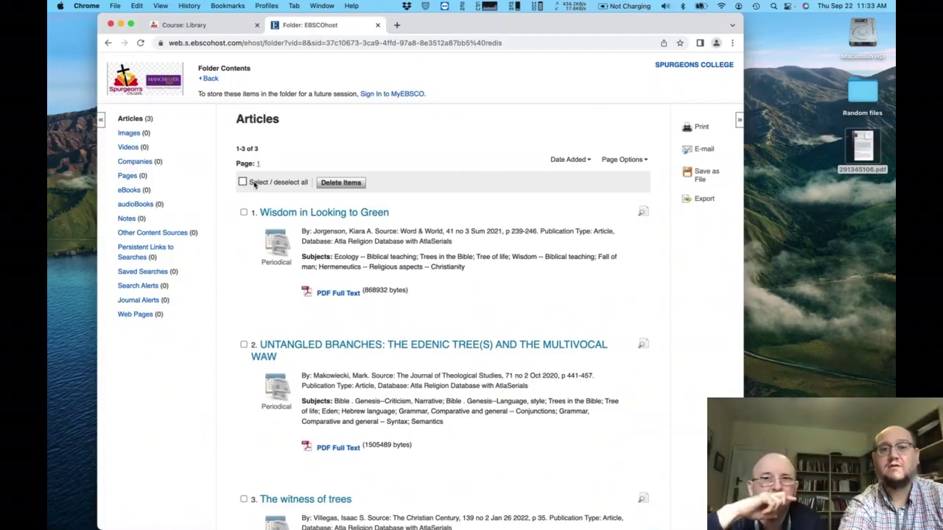
{"action": "left_click", "coordinate": [243, 182]}
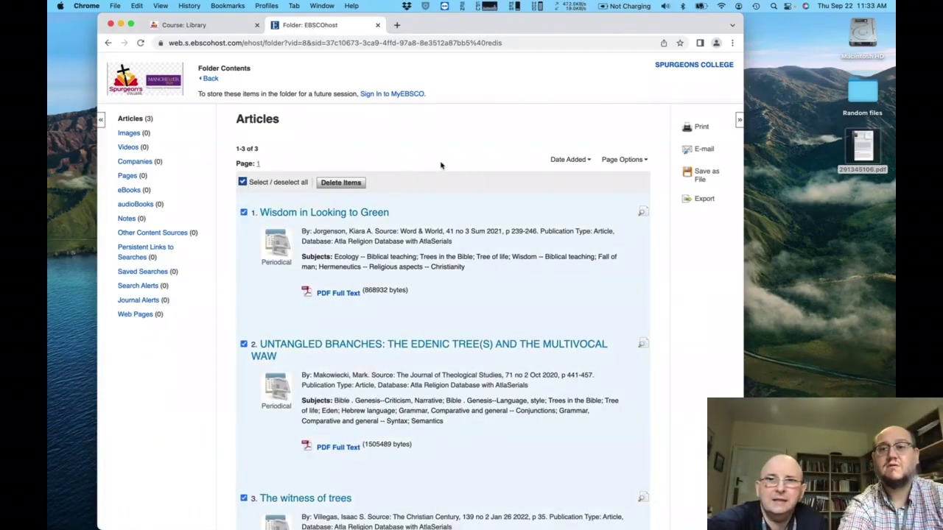
Bring up the e-mail form for the selected articles, place the cursor in the recipient field, and close the EBSCO page without sending
{"action": "left_click", "coordinate": [702, 151]}
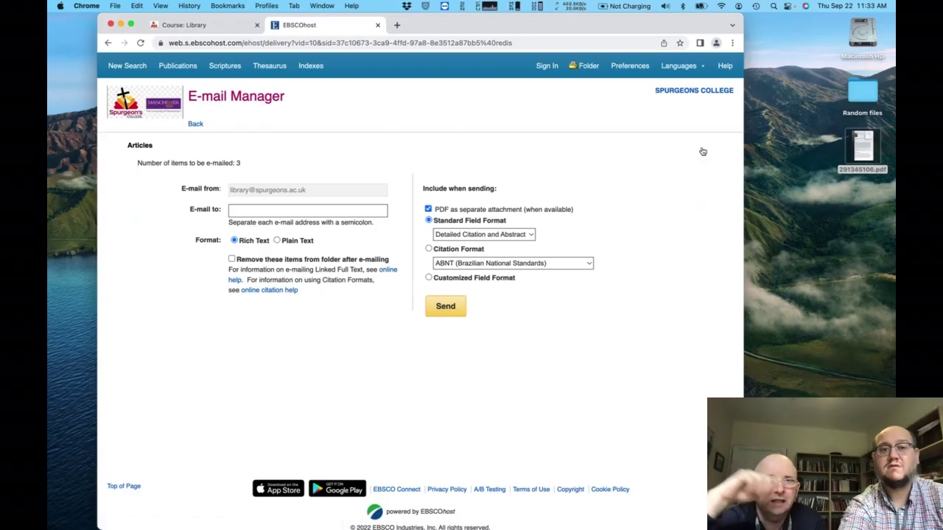
{"action": "left_click", "coordinate": [322, 211]}
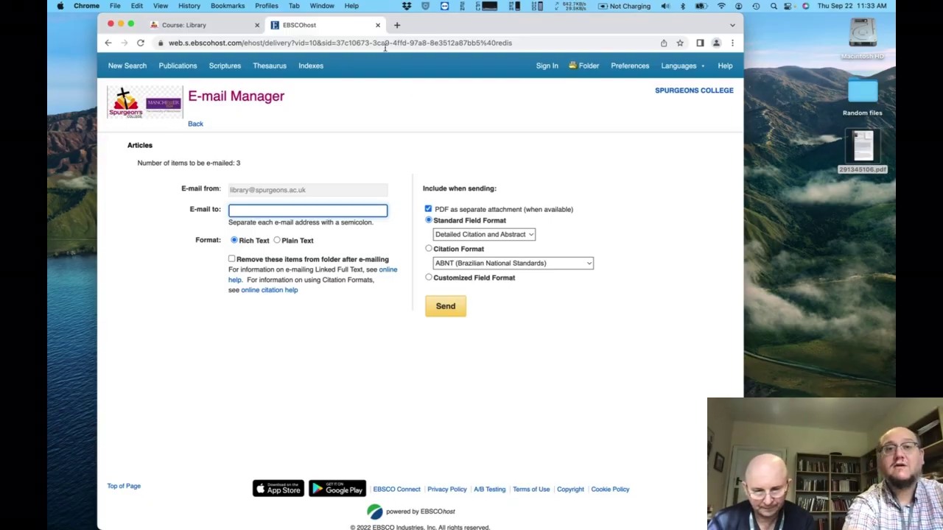
{"action": "left_click", "coordinate": [377, 25]}
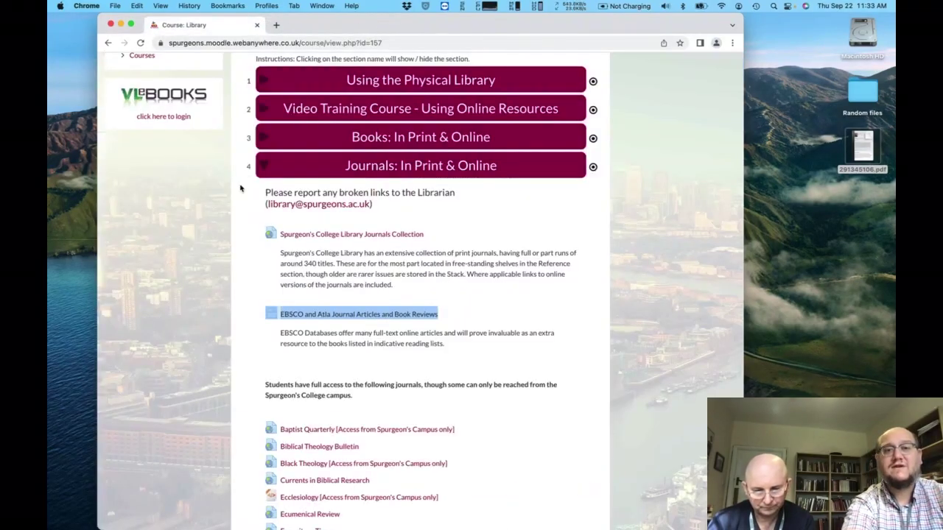
Collapse the Journals: In Print & Online section, expand Baptist Digital Library and look through its list of resources
{"action": "left_click", "coordinate": [261, 168]}
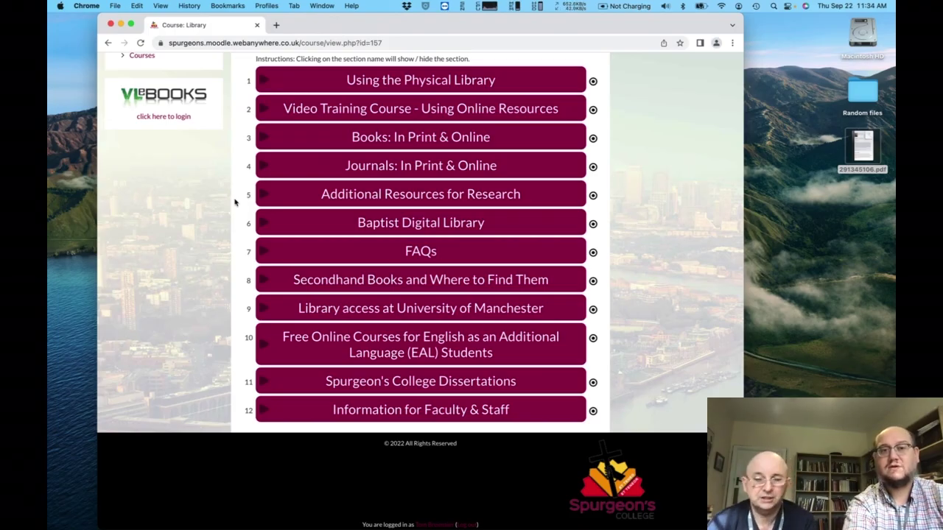
{"action": "left_click", "coordinate": [264, 222]}
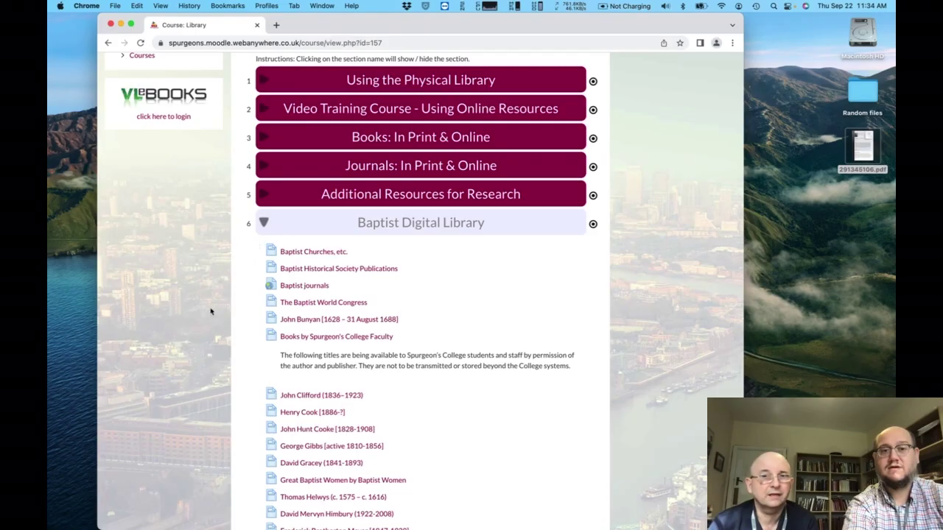
{"action": "scroll", "coordinate": [210, 311], "scroll_direction": "down", "scroll_amount": 3}
{"action": "scroll", "coordinate": [211, 311], "scroll_direction": "down", "scroll_amount": 3}
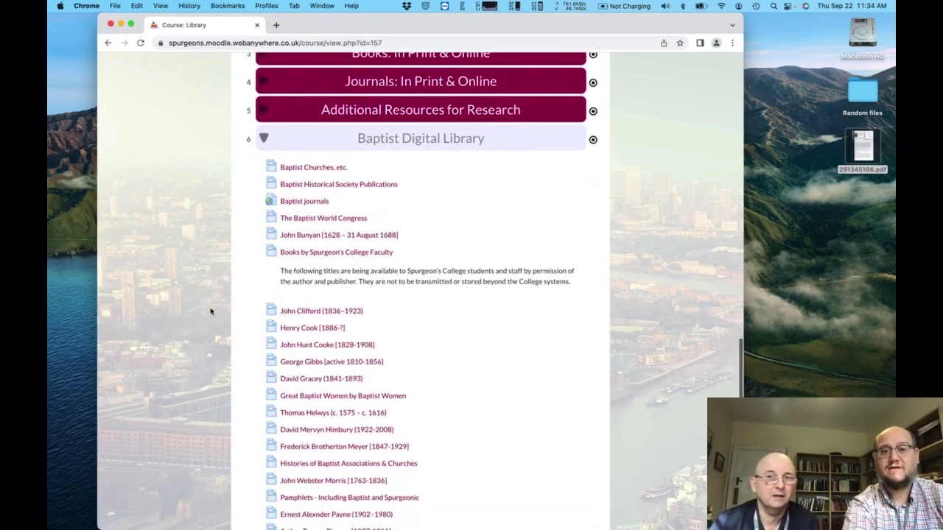
{"action": "scroll", "coordinate": [210, 311], "scroll_direction": "down", "scroll_amount": 3}
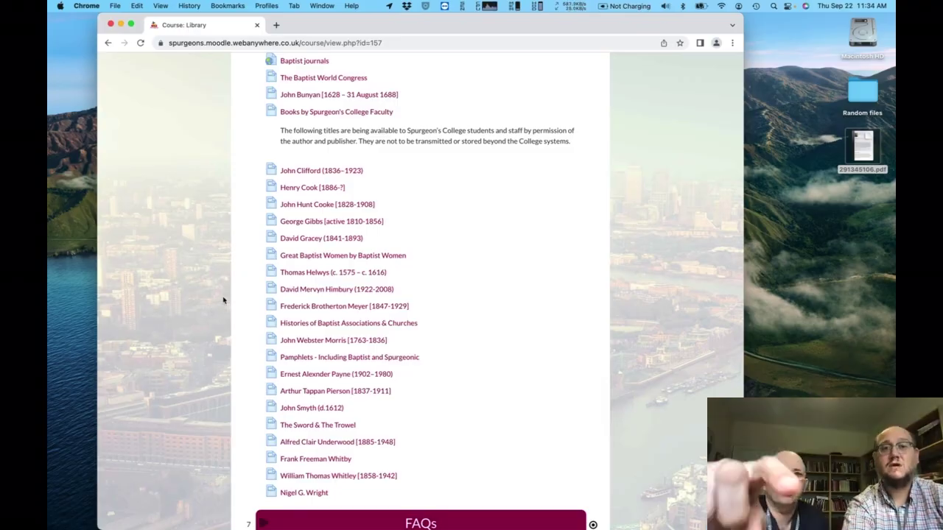
{"action": "scroll", "coordinate": [258, 221], "scroll_direction": "up", "scroll_amount": 3}
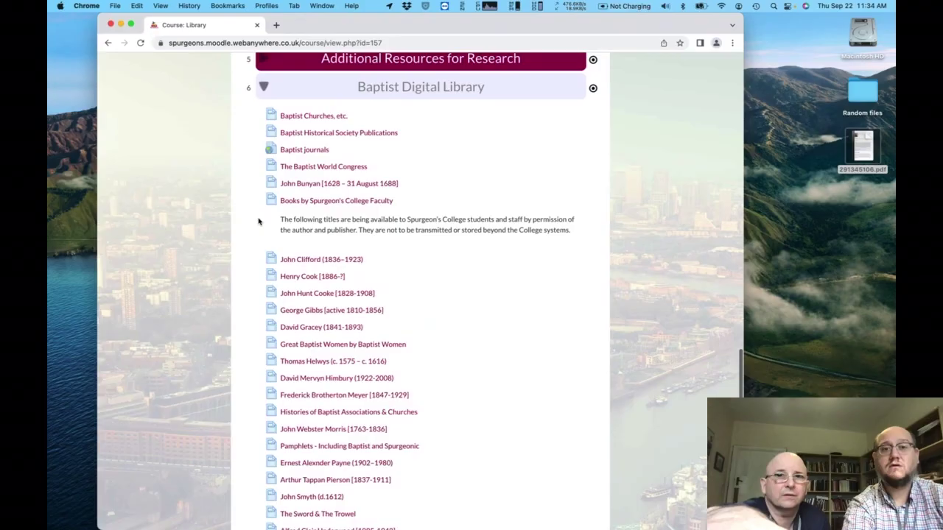
Open the Baptist journals resource in a new browser tab and follow its theologyontheweb.org.uk/journals_baptist.html link
{"action": "right_click", "coordinate": [313, 152]}
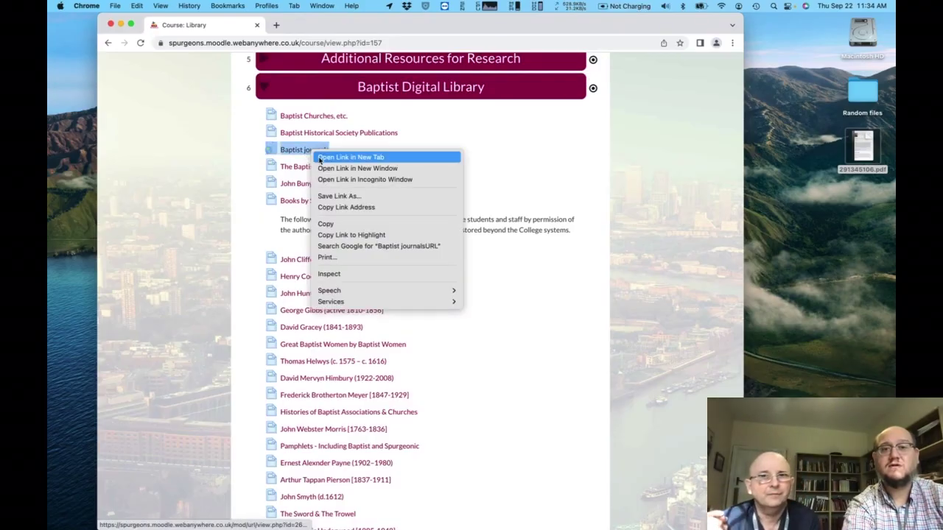
{"action": "left_click", "coordinate": [351, 157]}
{"action": "left_click", "coordinate": [309, 25]}
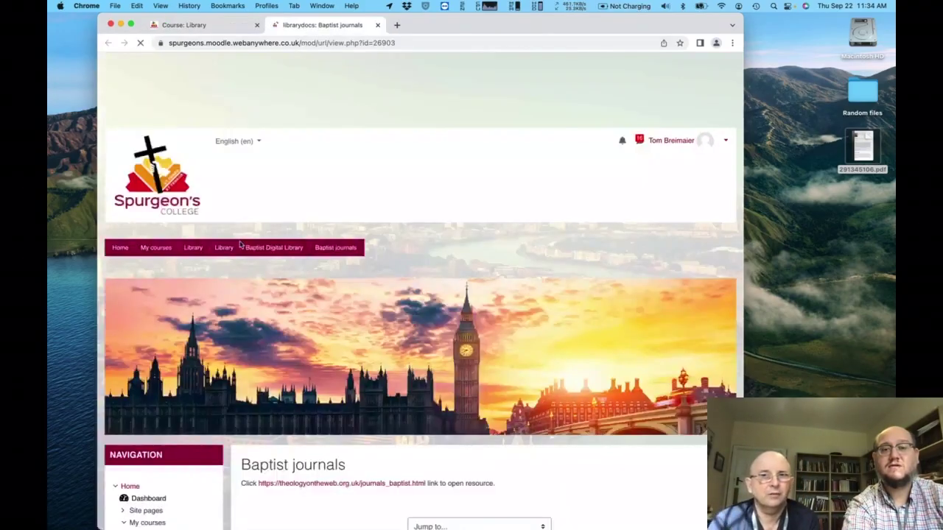
{"action": "scroll", "coordinate": [429, 355], "scroll_direction": "down", "scroll_amount": 3}
{"action": "scroll", "coordinate": [430, 356], "scroll_direction": "down", "scroll_amount": 2}
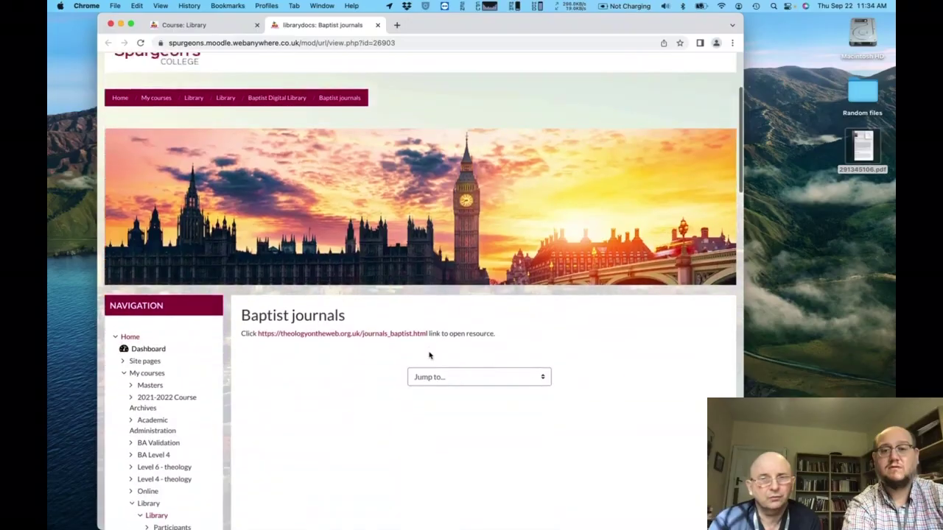
{"action": "left_click", "coordinate": [374, 334]}
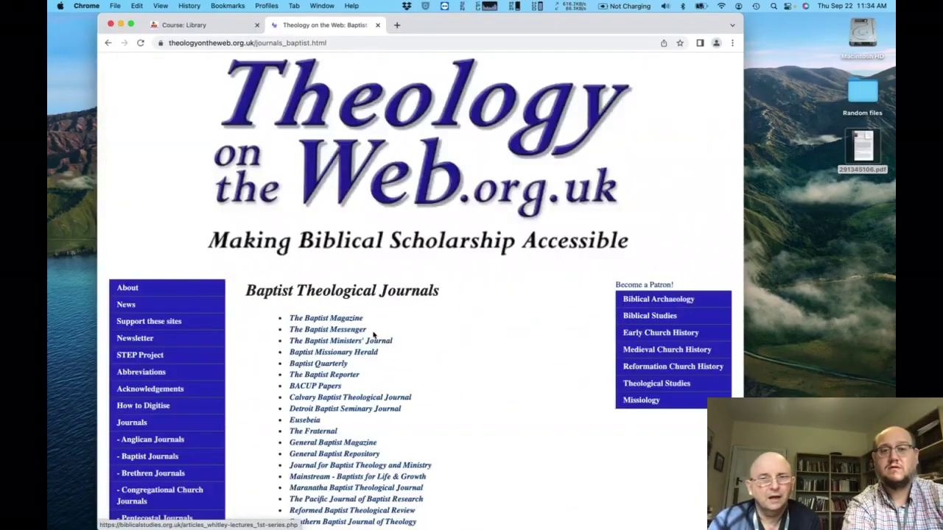
Look through the list of Baptist Theological Journals and open The Baptist Magazine
{"action": "scroll", "coordinate": [493, 348], "scroll_direction": "down", "scroll_amount": 4}
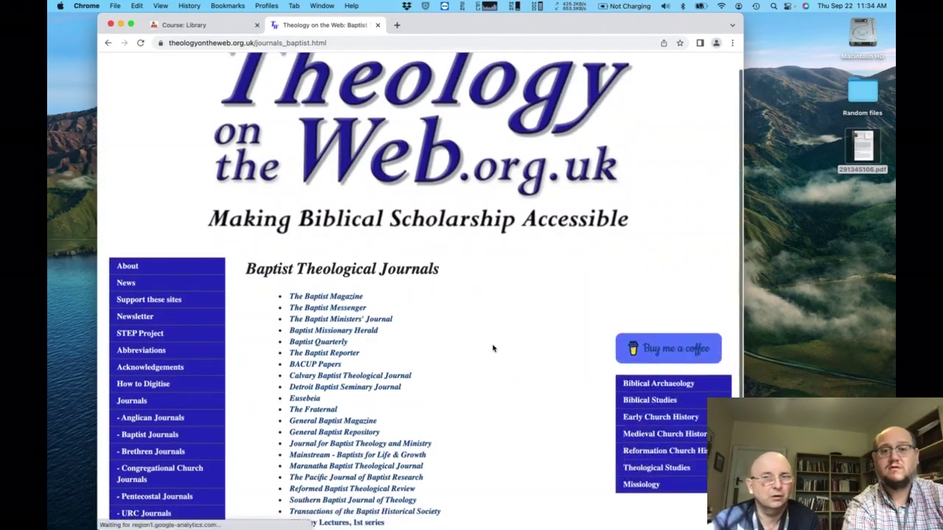
{"action": "scroll", "coordinate": [493, 349], "scroll_direction": "down", "scroll_amount": 1}
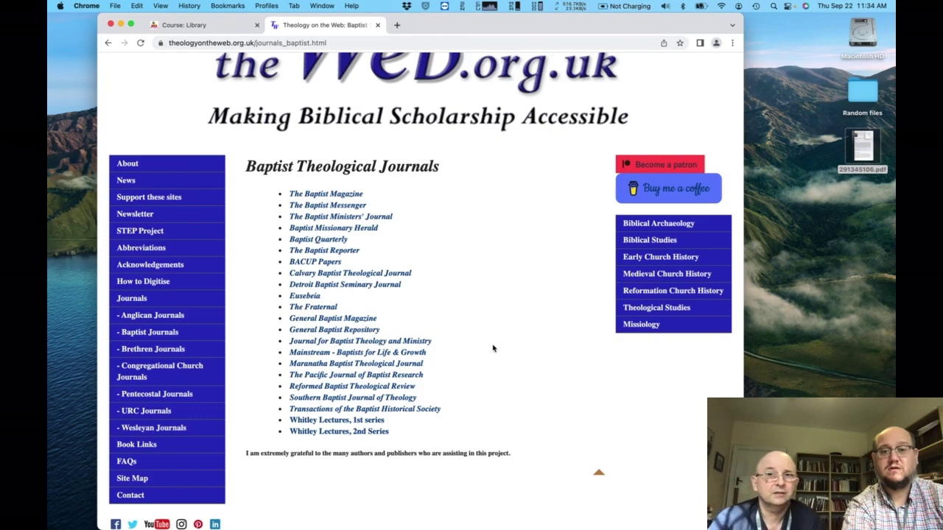
{"action": "left_click", "coordinate": [324, 194]}
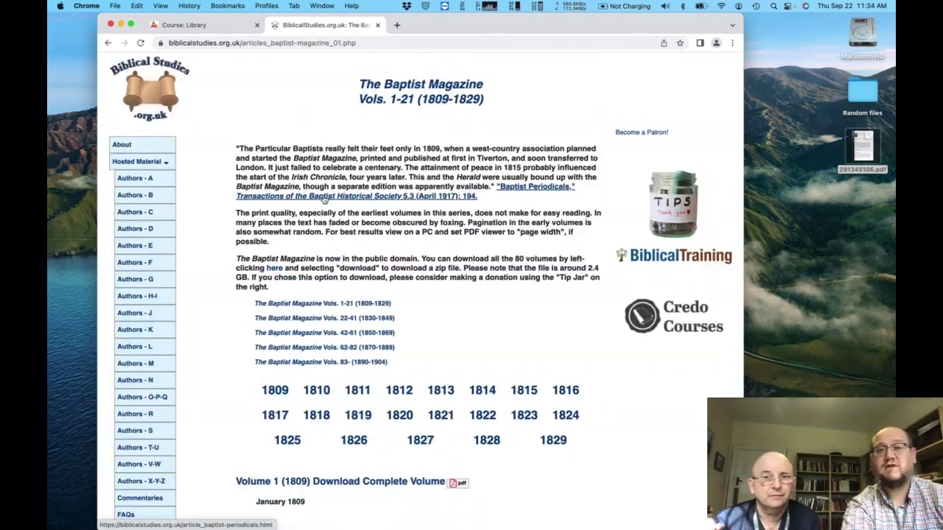
Find Volume 1 (1809) on The Baptist Magazine page and open the complete volume as a PDF
{"action": "scroll", "coordinate": [498, 308], "scroll_direction": "down", "scroll_amount": 3}
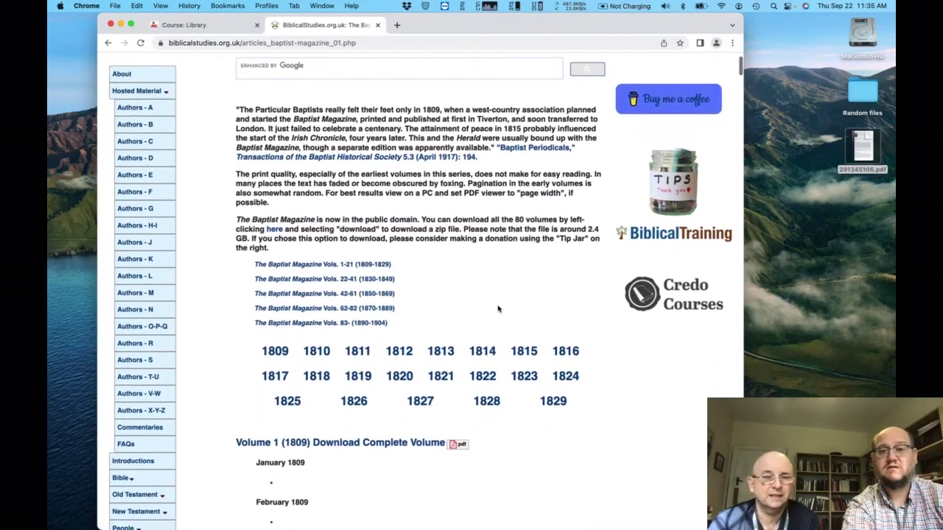
{"action": "scroll", "coordinate": [498, 310], "scroll_direction": "down", "scroll_amount": 2}
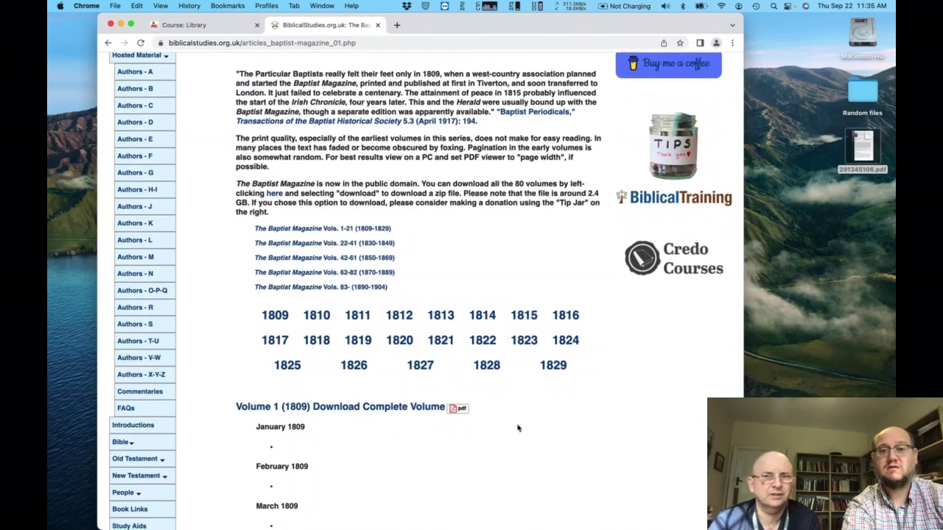
{"action": "scroll", "coordinate": [521, 424], "scroll_direction": "down", "scroll_amount": 3}
{"action": "scroll", "coordinate": [520, 424], "scroll_direction": "down", "scroll_amount": 2}
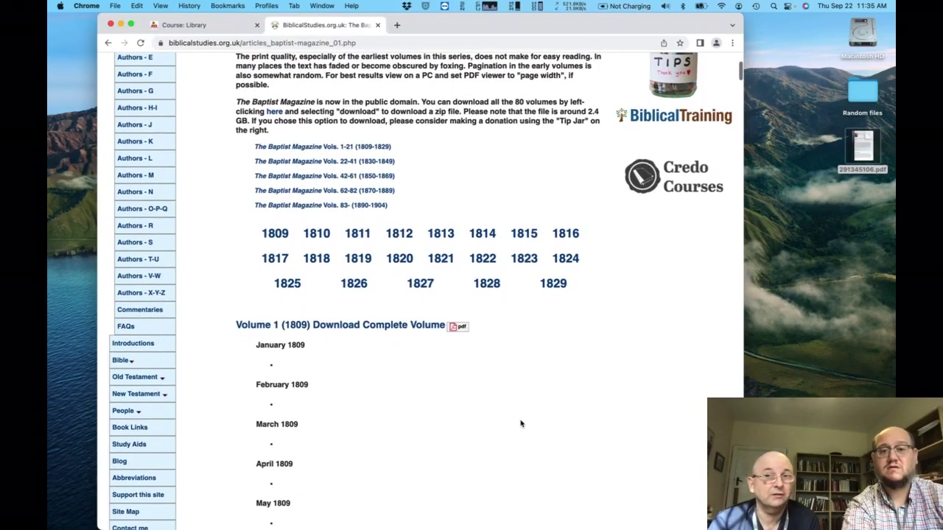
{"action": "left_click", "coordinate": [396, 328]}
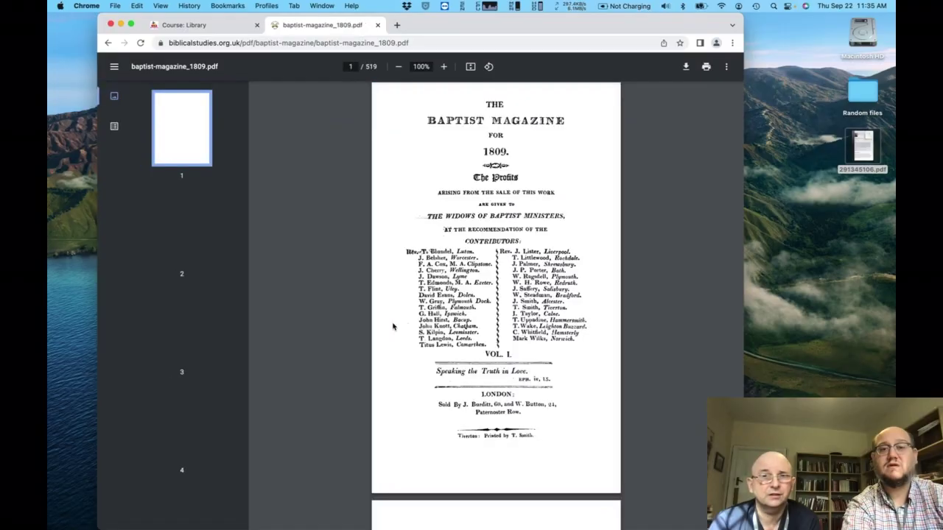
Look over the title page and Preface of the 1809 Baptist Magazine PDF, ending at the title page
{"action": "scroll", "coordinate": [392, 327], "scroll_direction": "down", "scroll_amount": 5}
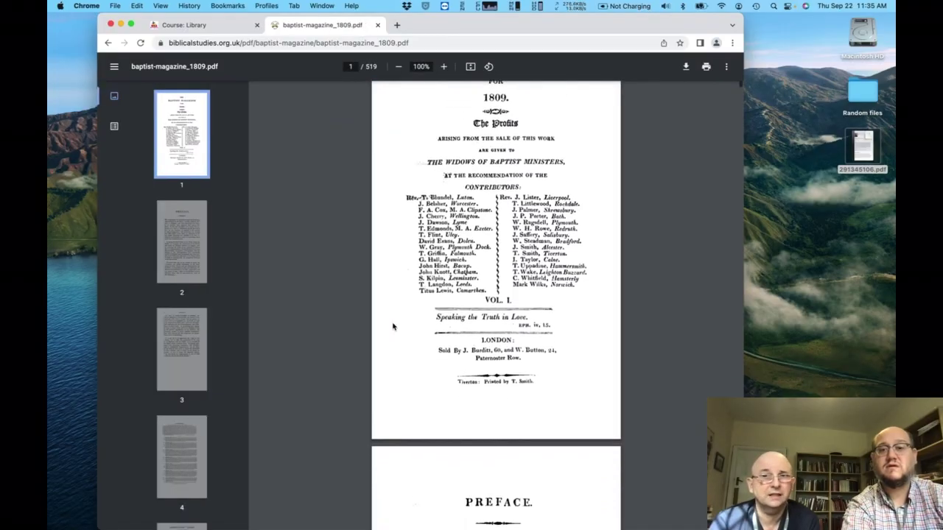
{"action": "scroll", "coordinate": [393, 327], "scroll_direction": "down", "scroll_amount": 7}
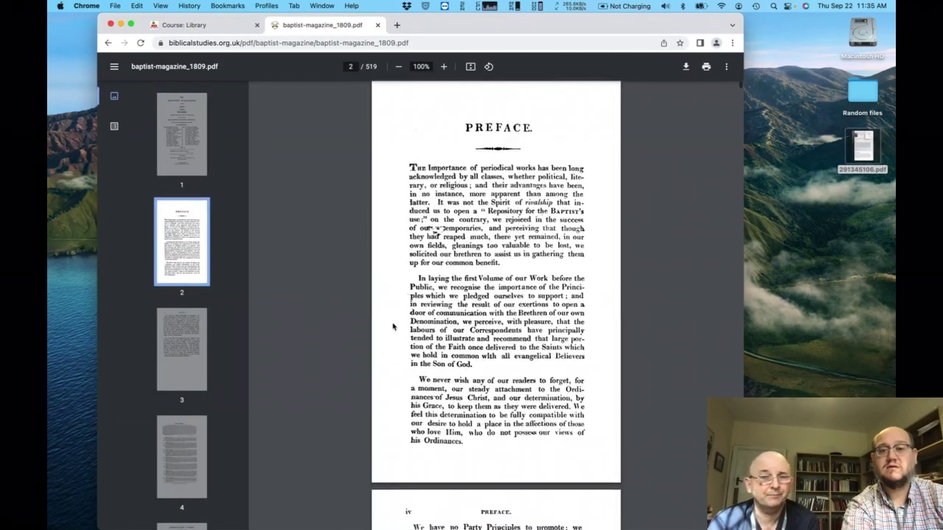
{"action": "scroll", "coordinate": [393, 327], "scroll_direction": "up", "scroll_amount": 11}
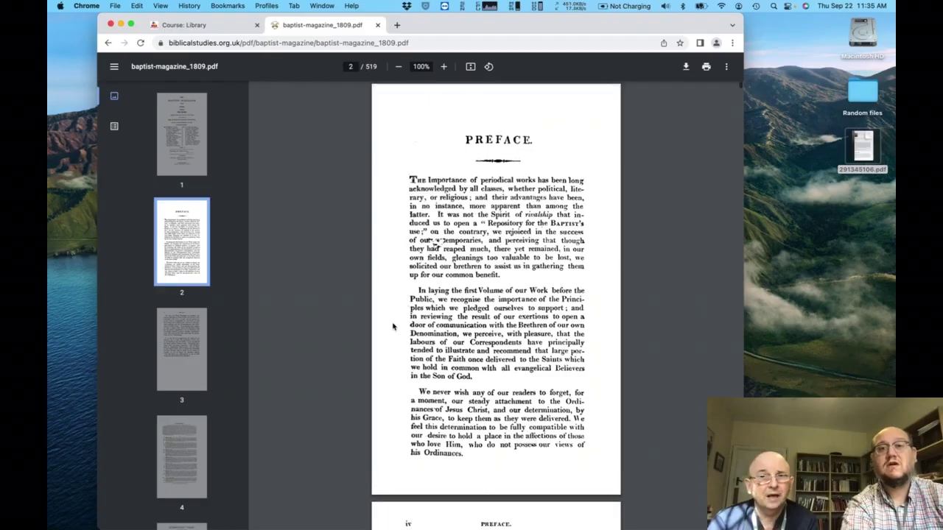
{"action": "scroll", "coordinate": [393, 327], "scroll_direction": "up", "scroll_amount": 2}
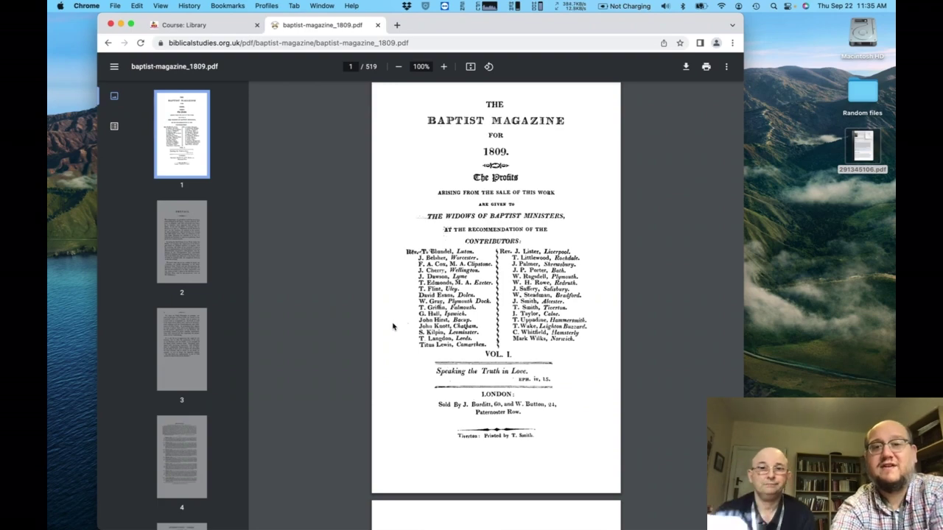
Search the text of the 1809 Baptist Magazine PDF for "Ephesians"
{"action": "key", "text": "super+f"}
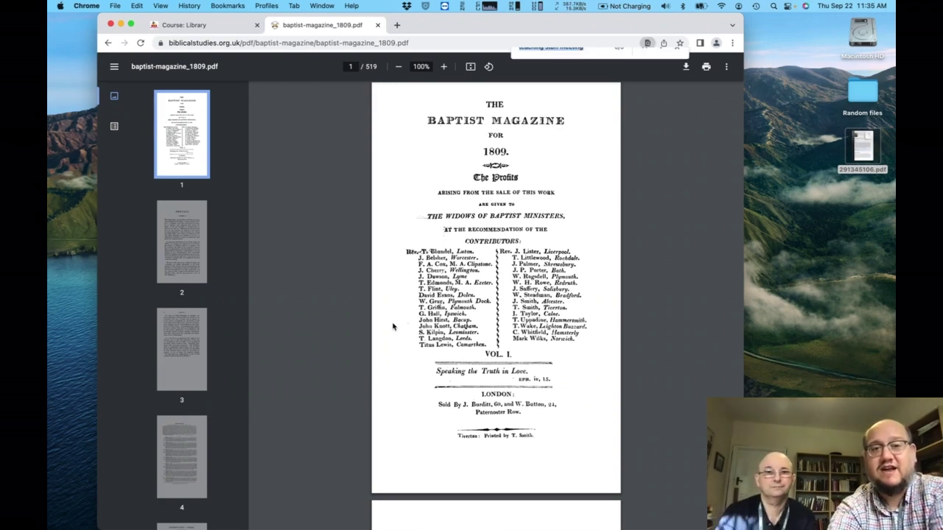
{"action": "type", "text": "Ep"}
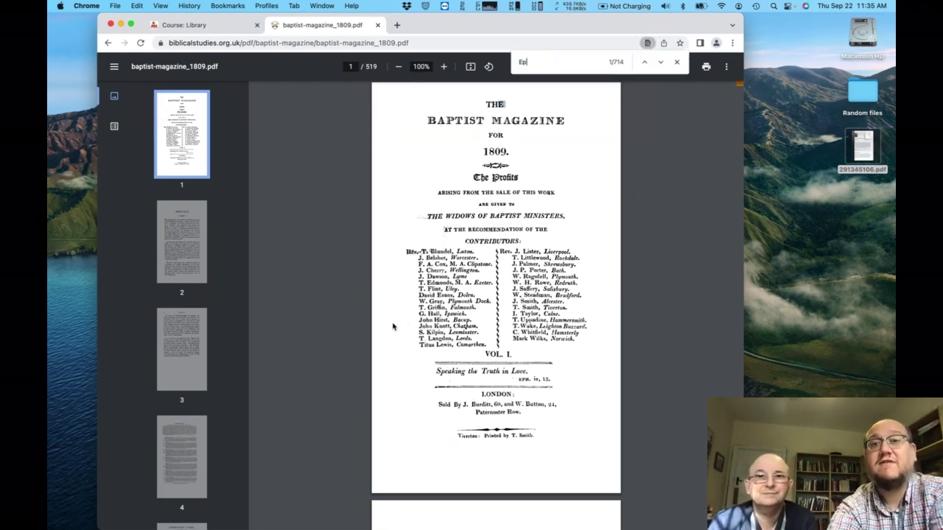
{"action": "type", "text": "hesians"}
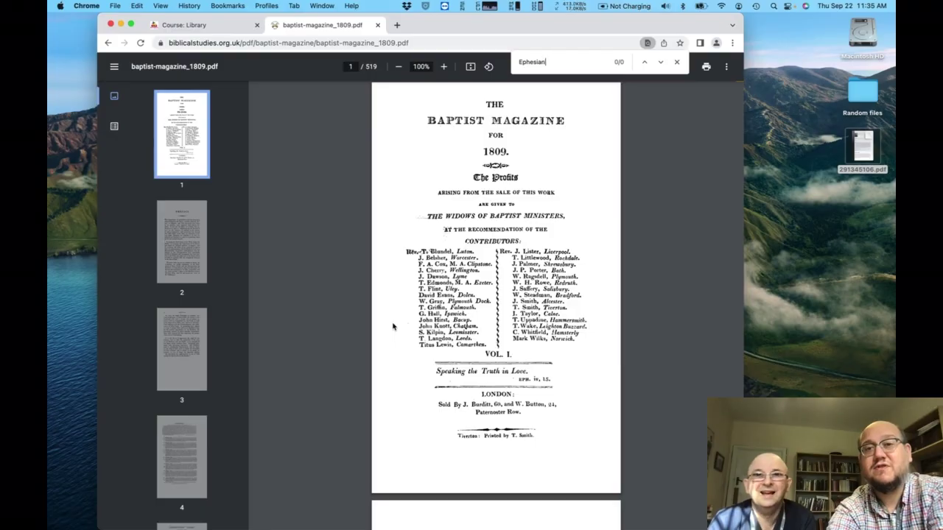
Replace the search term in the PDF with "London"
{"action": "key", "text": "BackSpace"}
{"action": "key", "text": "BackSpace"}
{"action": "key", "text": "BackSpace"}
{"action": "key", "text": "BackSpace"}
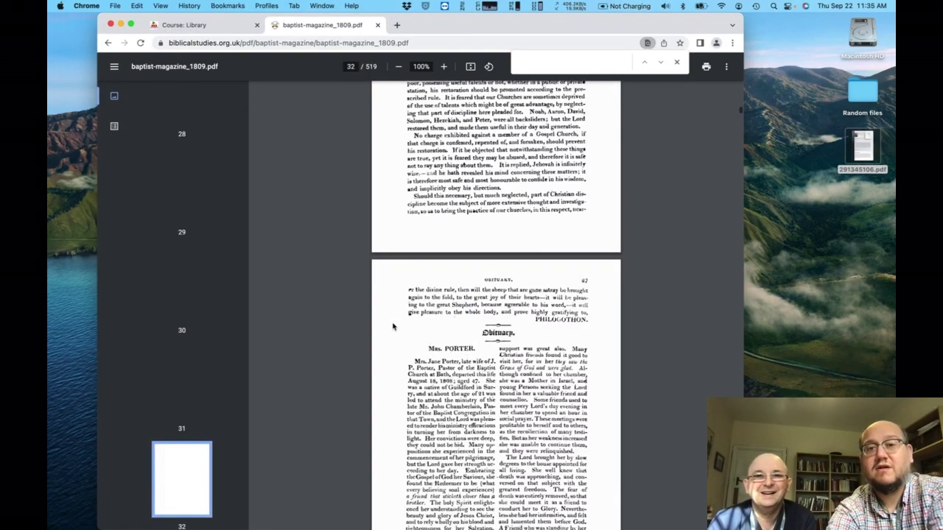
{"action": "type", "text": "Lon"}
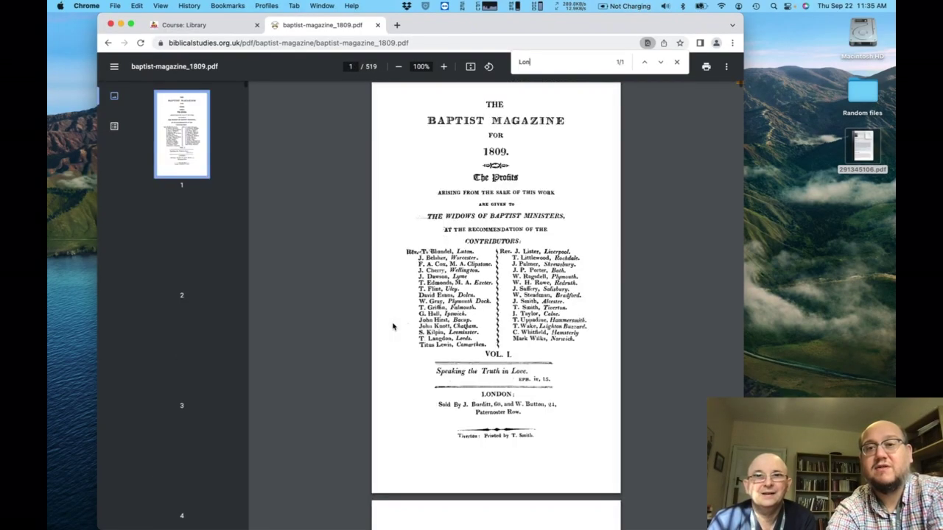
{"action": "type", "text": "don"}
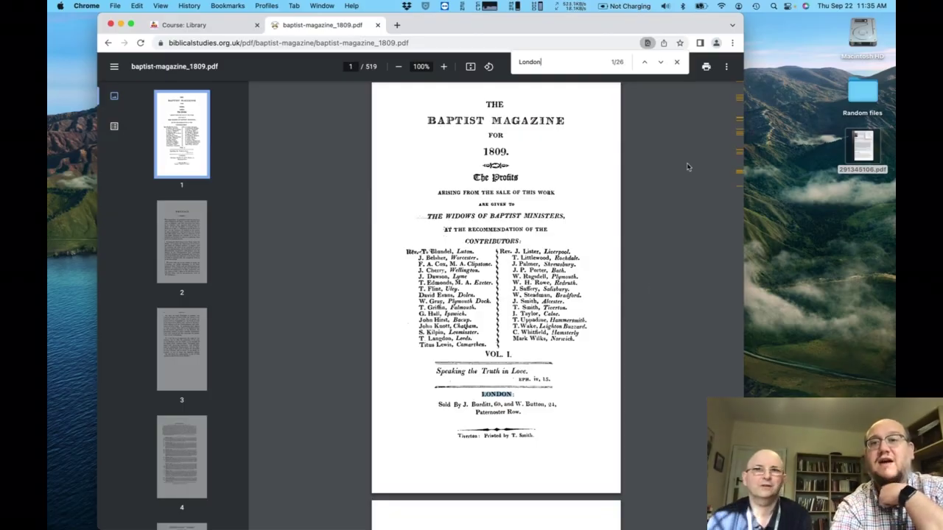
Move forward through two more "London" matches in the magazine, ending on page 41, and close the text search
{"action": "left_click", "coordinate": [661, 64]}
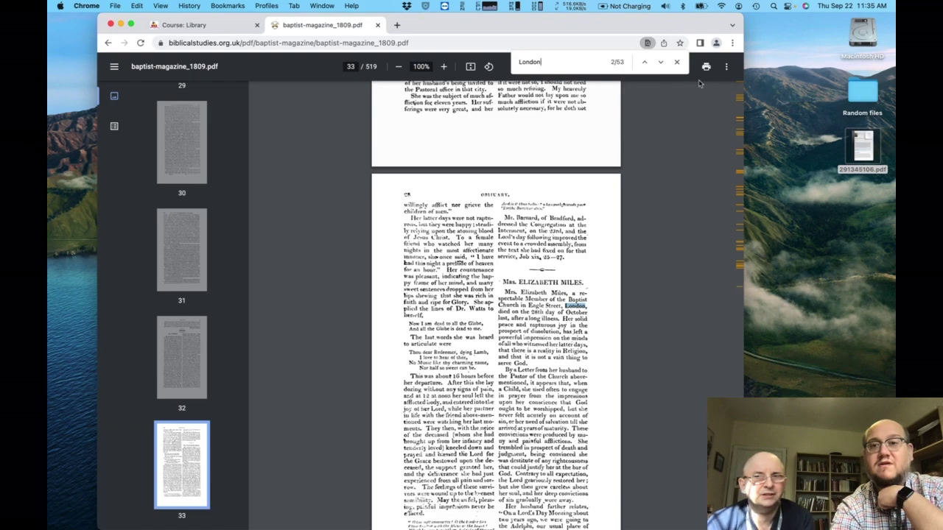
{"action": "left_click", "coordinate": [661, 63]}
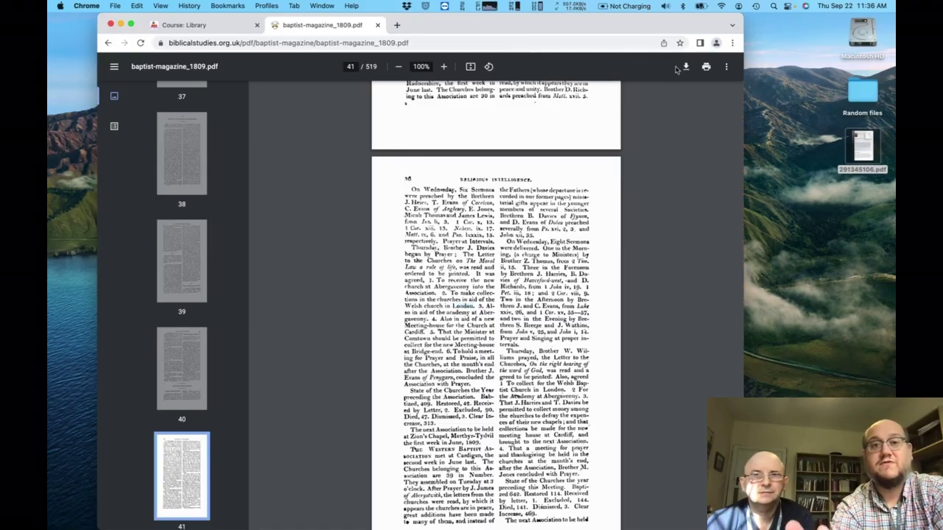
{"action": "left_click", "coordinate": [677, 62]}
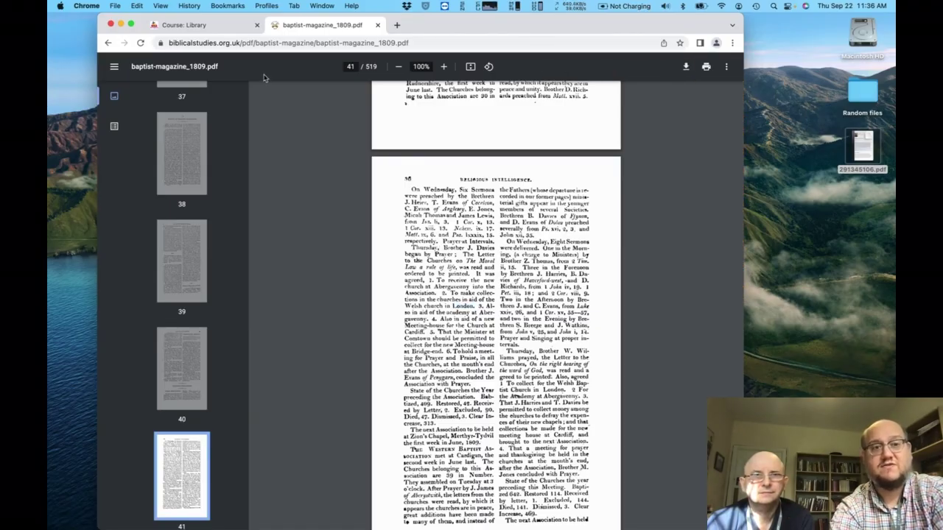
Go back past The Baptist Magazine page to the Baptist Theological Journals list and look it over
{"action": "left_click", "coordinate": [108, 43]}
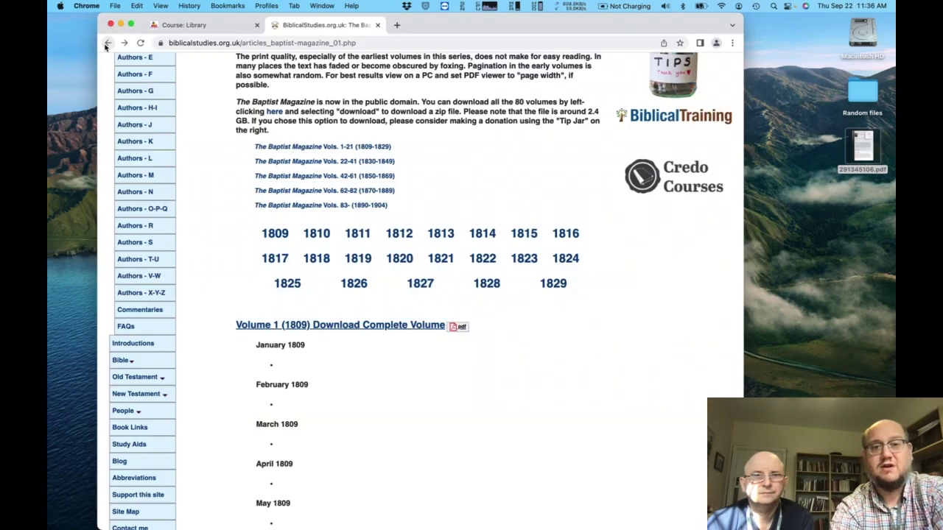
{"action": "left_click", "coordinate": [107, 43]}
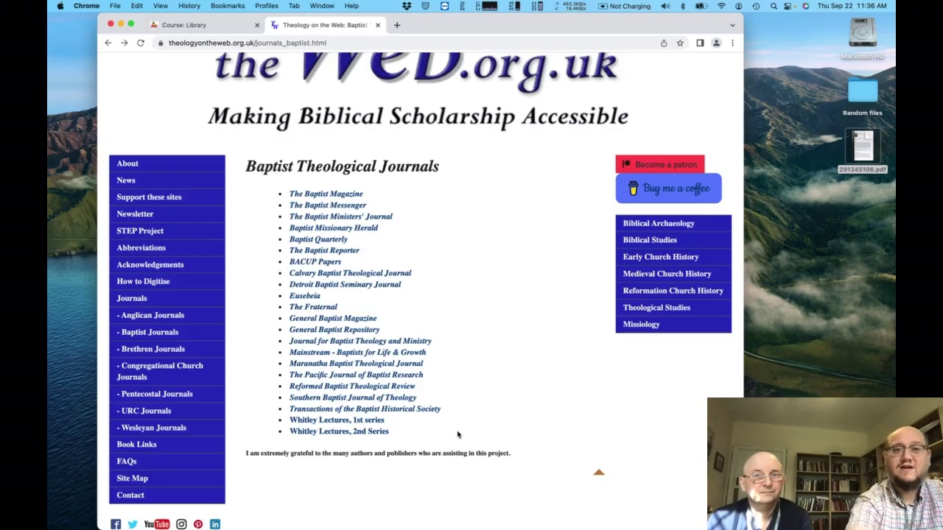
{"action": "scroll", "coordinate": [457, 435], "scroll_direction": "up", "scroll_amount": 4}
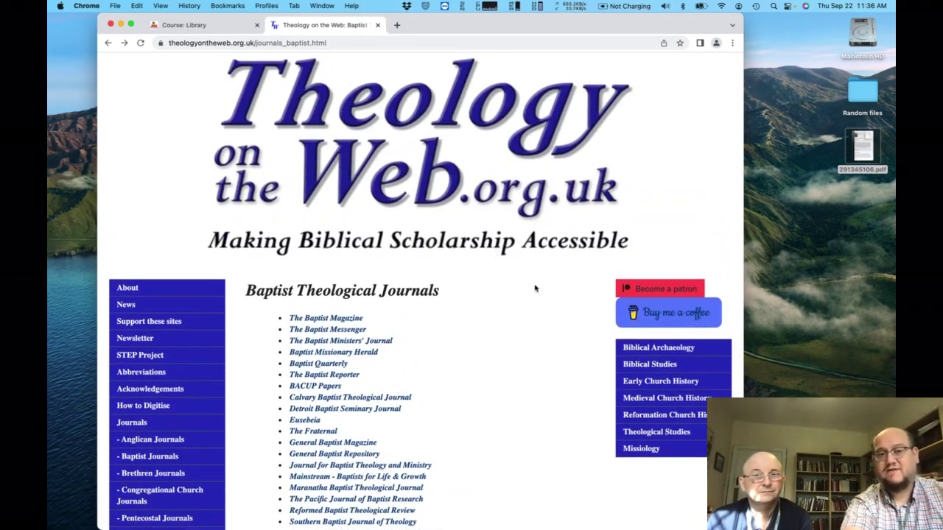
{"action": "scroll", "coordinate": [495, 322], "scroll_direction": "down", "scroll_amount": 4}
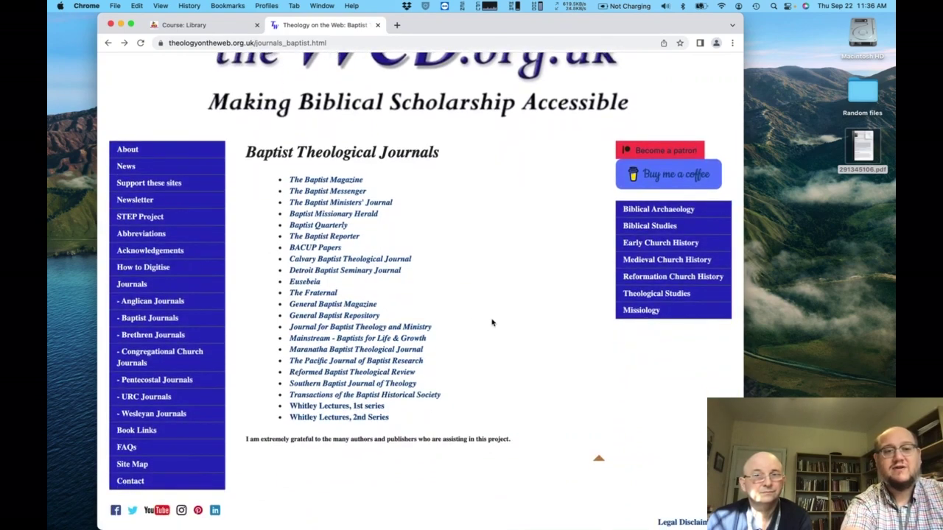
Open the Anglican Journals list, open Churchman from it and look over the journal's available volumes
{"action": "left_click", "coordinate": [171, 302]}
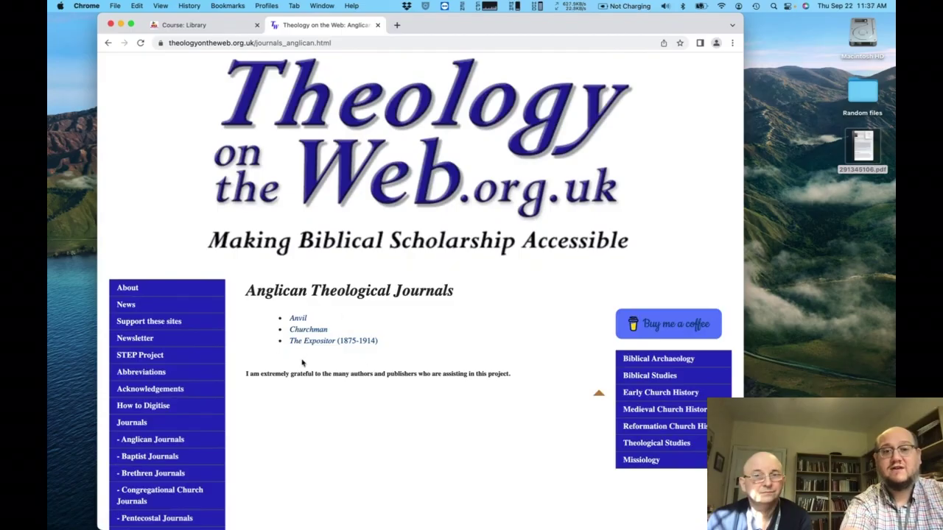
{"action": "scroll", "coordinate": [259, 348], "scroll_direction": "down", "scroll_amount": 3}
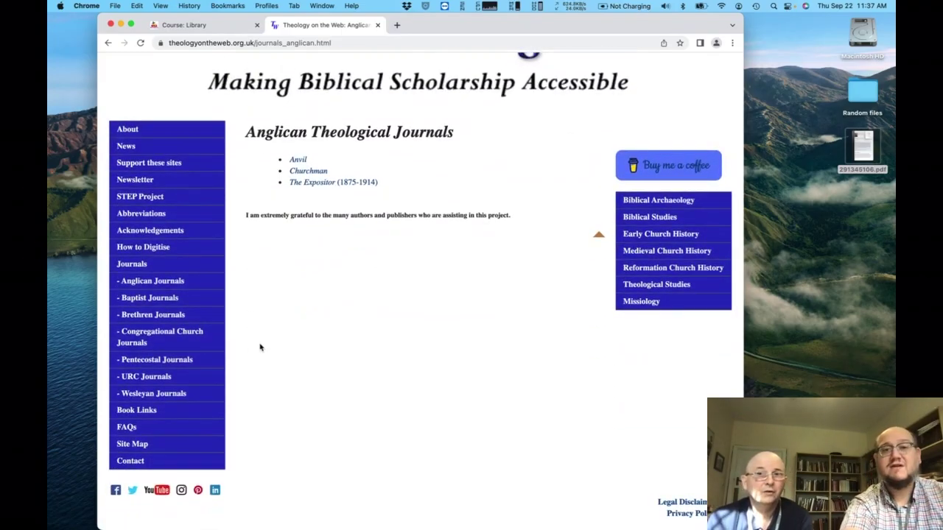
{"action": "left_click", "coordinate": [308, 171]}
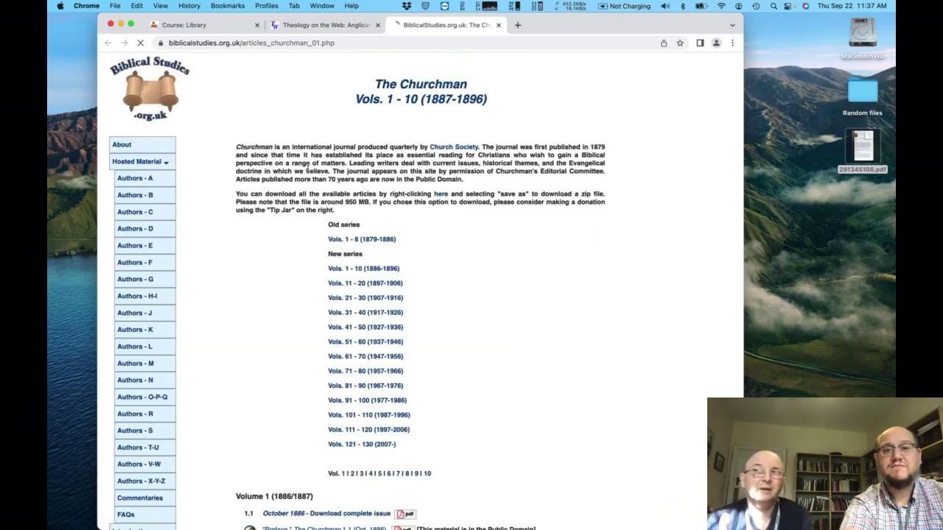
{"action": "scroll", "coordinate": [274, 263], "scroll_direction": "down", "scroll_amount": 1}
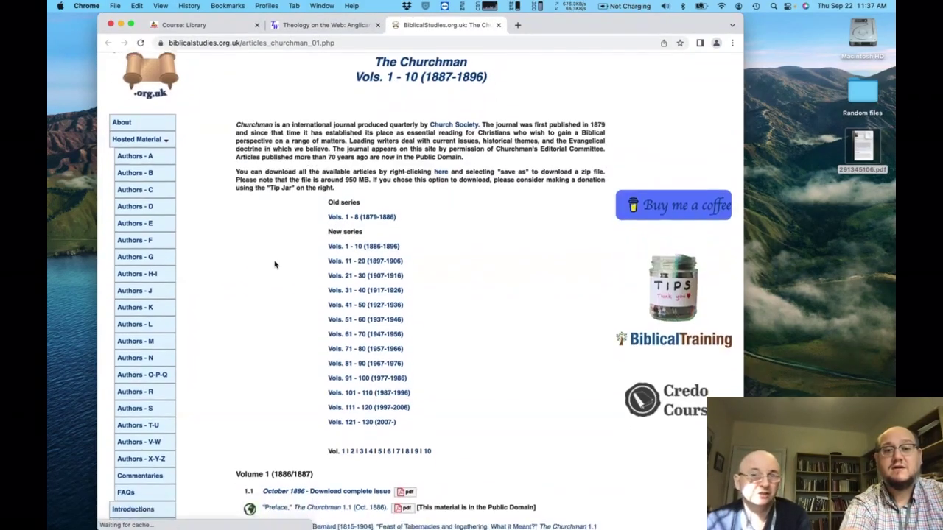
{"action": "scroll", "coordinate": [275, 264], "scroll_direction": "down", "scroll_amount": 1}
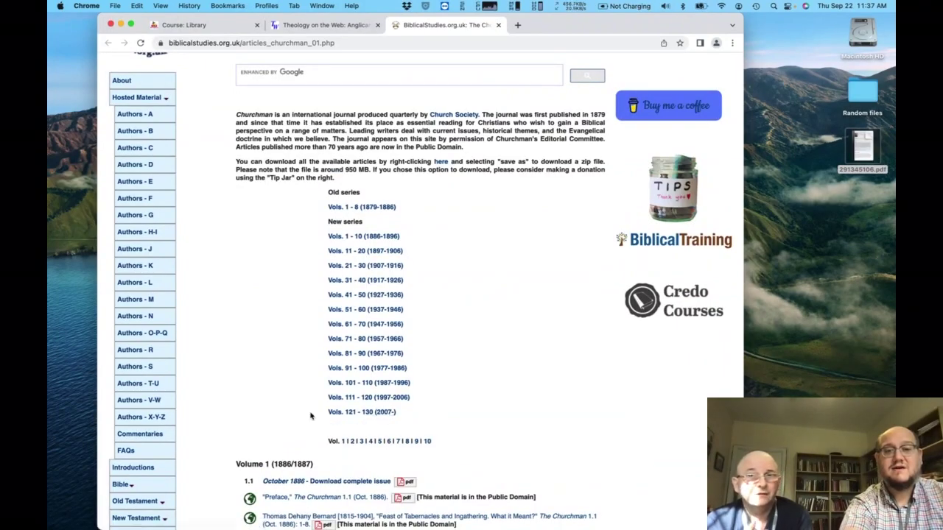
{"action": "scroll", "coordinate": [311, 416], "scroll_direction": "down", "scroll_amount": 1}
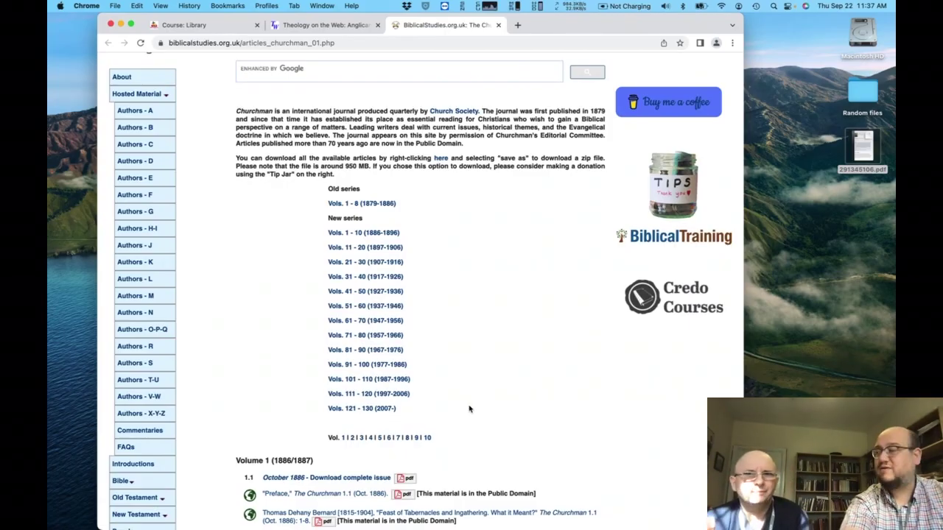
{"action": "scroll", "coordinate": [470, 409], "scroll_direction": "up", "scroll_amount": 1}
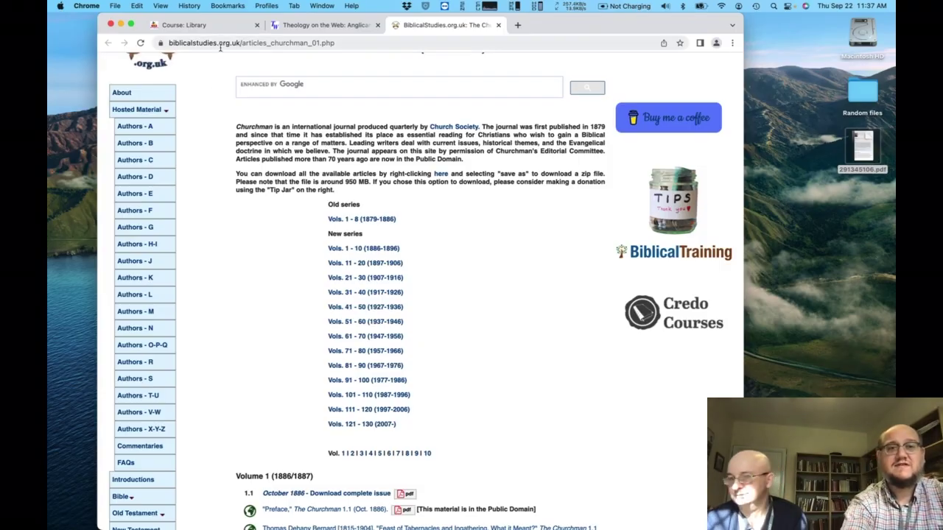
Return to the Library course page and collapse its Baptist Digital Library section, going back up towards the library information
{"action": "left_click", "coordinate": [214, 26]}
{"action": "scroll", "coordinate": [302, 182], "scroll_direction": "up", "scroll_amount": 1}
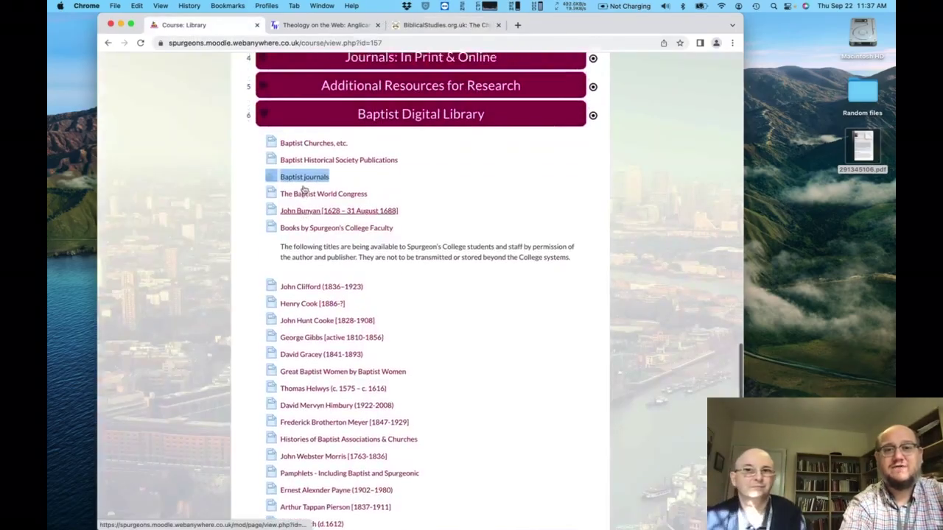
{"action": "left_click", "coordinate": [265, 124]}
{"action": "scroll", "coordinate": [217, 232], "scroll_direction": "up", "scroll_amount": 15}
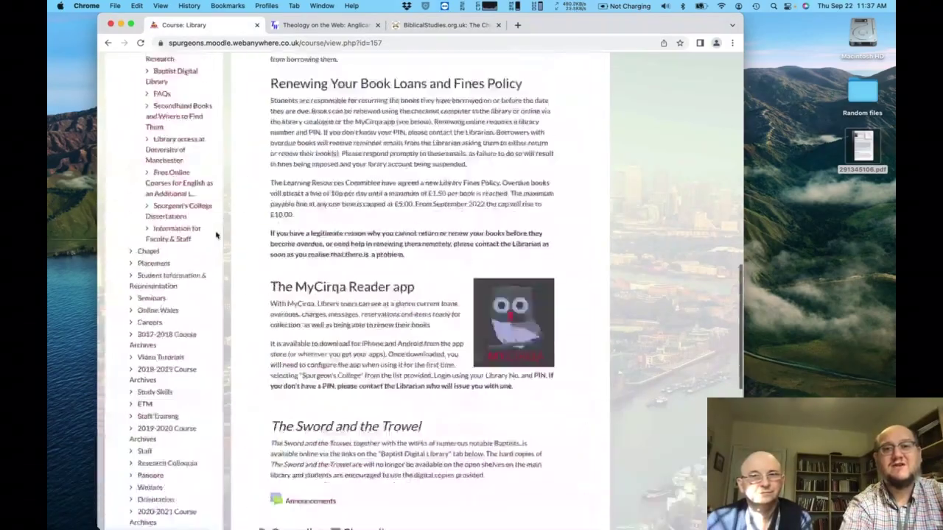